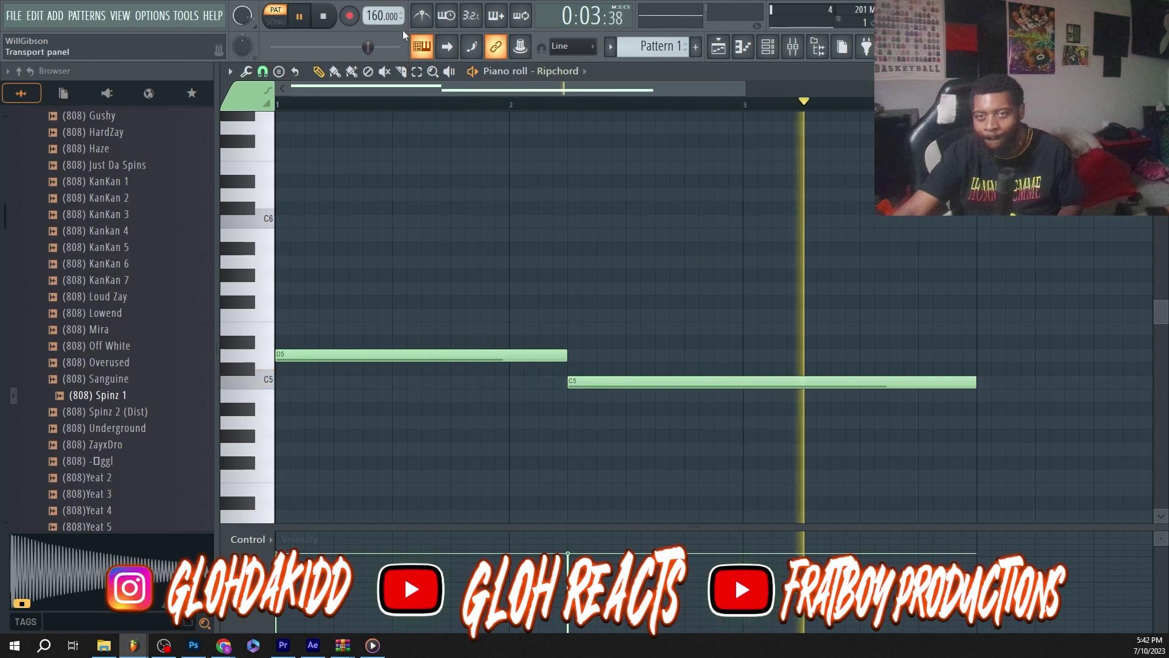
Step: Turn on the metronome and fit the Ripchord D5 note to bar 1 and the C5 note to bar 2
{"action": "left_click", "coordinate": [422, 16]}
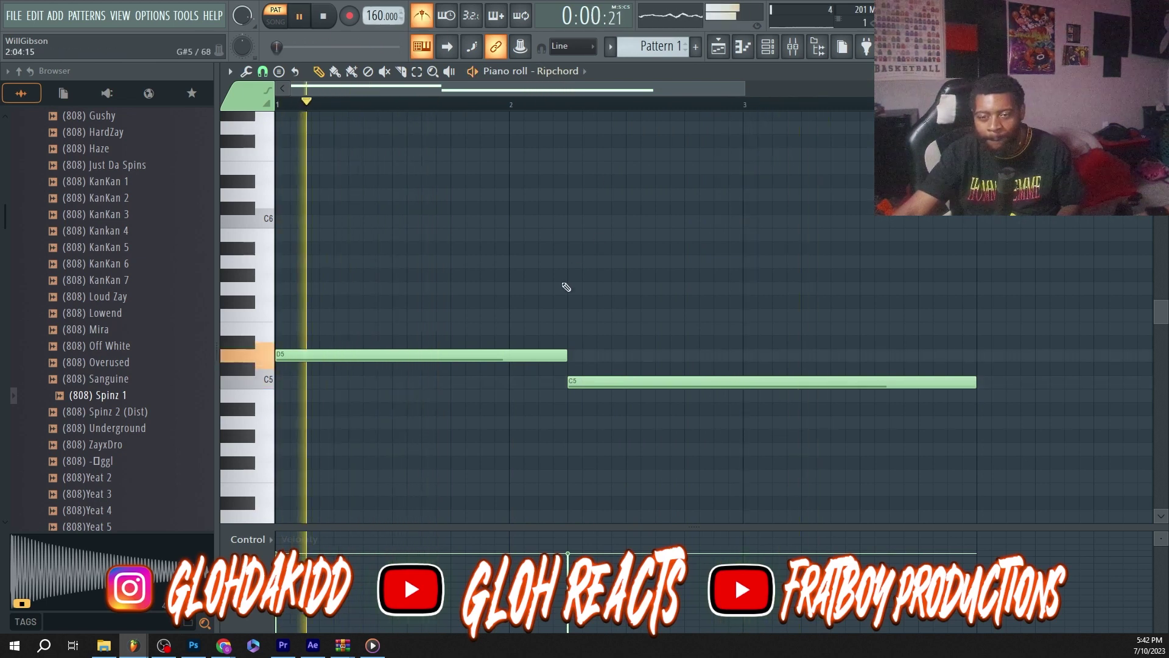
{"action": "left_click_drag", "start_coordinate": [562, 358], "coordinate": [509, 358]}
{"action": "left_click_drag", "start_coordinate": [593, 381], "coordinate": [534, 380]}
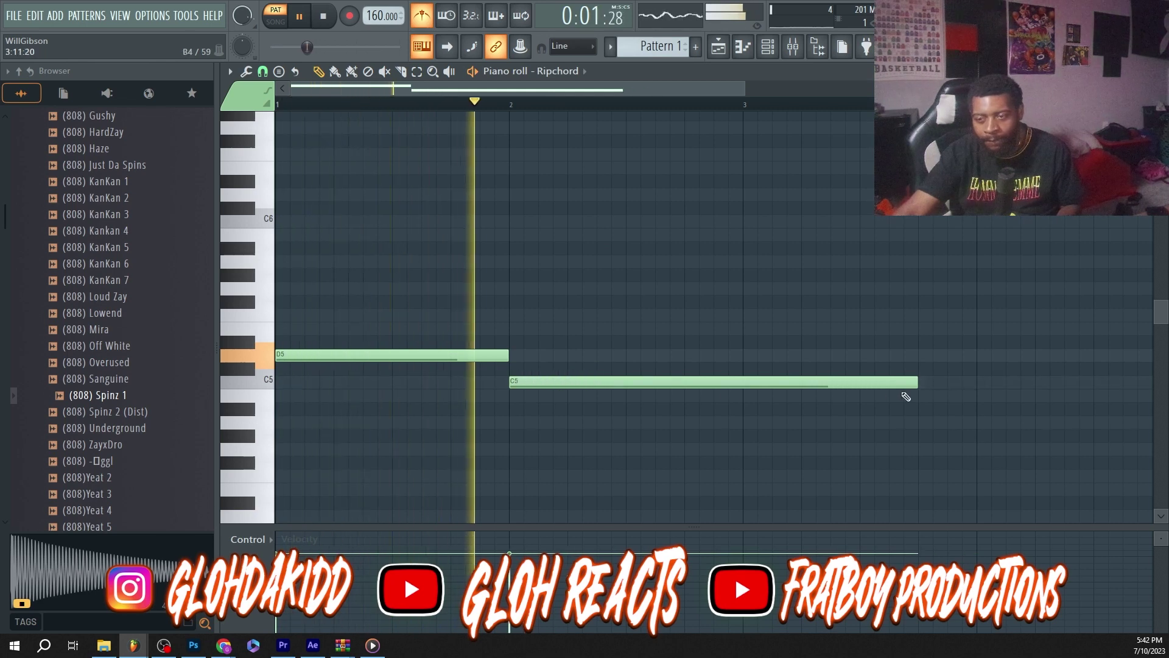
{"action": "left_click_drag", "start_coordinate": [913, 395], "coordinate": [740, 400]}
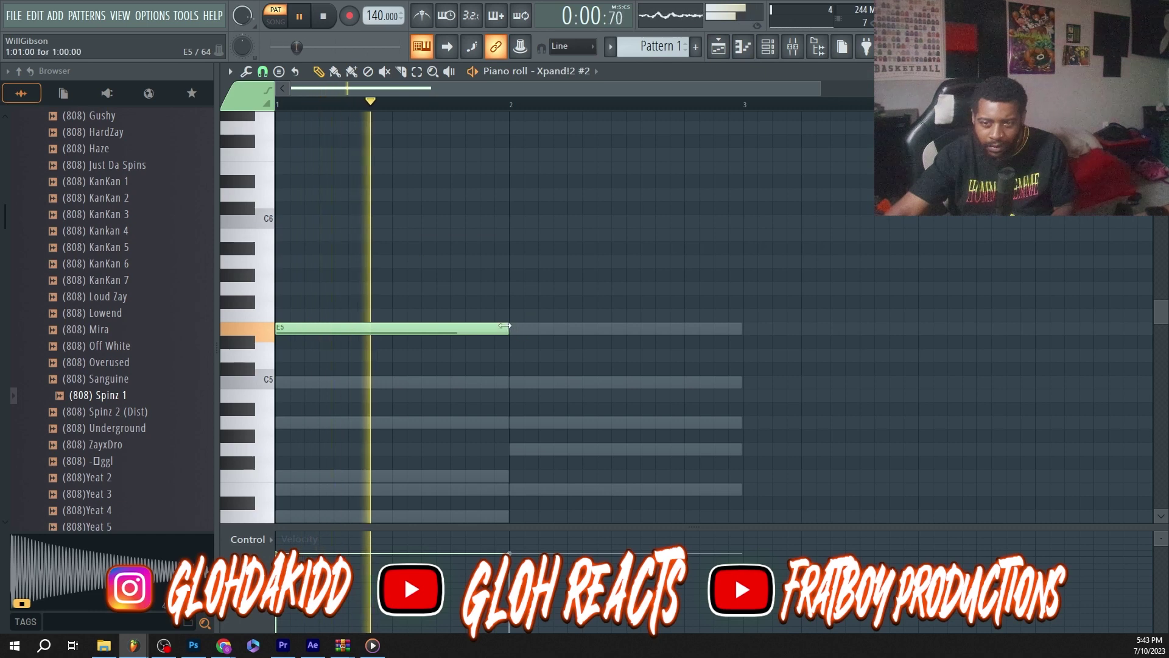
Step: Add a C5 note on the last quarter of bar 1 and an A4 note filling the first half of bar 2
{"action": "left_click", "coordinate": [450, 381]}
{"action": "left_click_drag", "start_coordinate": [683, 383], "coordinate": [509, 382]}
{"action": "left_click", "coordinate": [513, 422]}
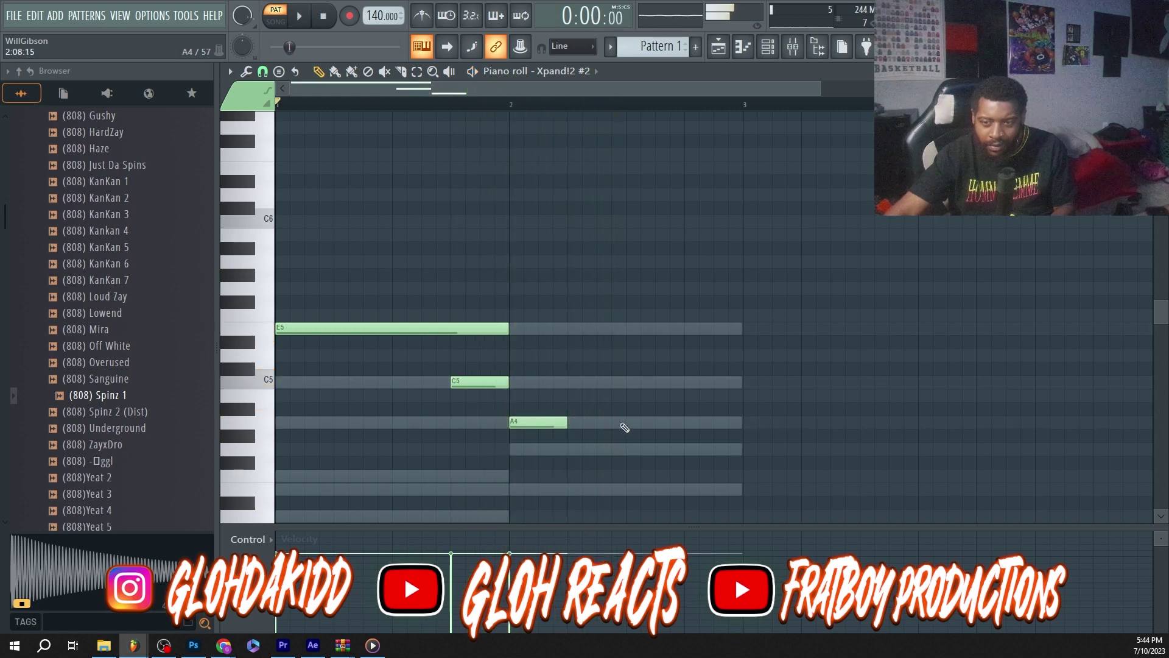
{"action": "left_click_drag", "start_coordinate": [563, 422], "coordinate": [624, 422]}
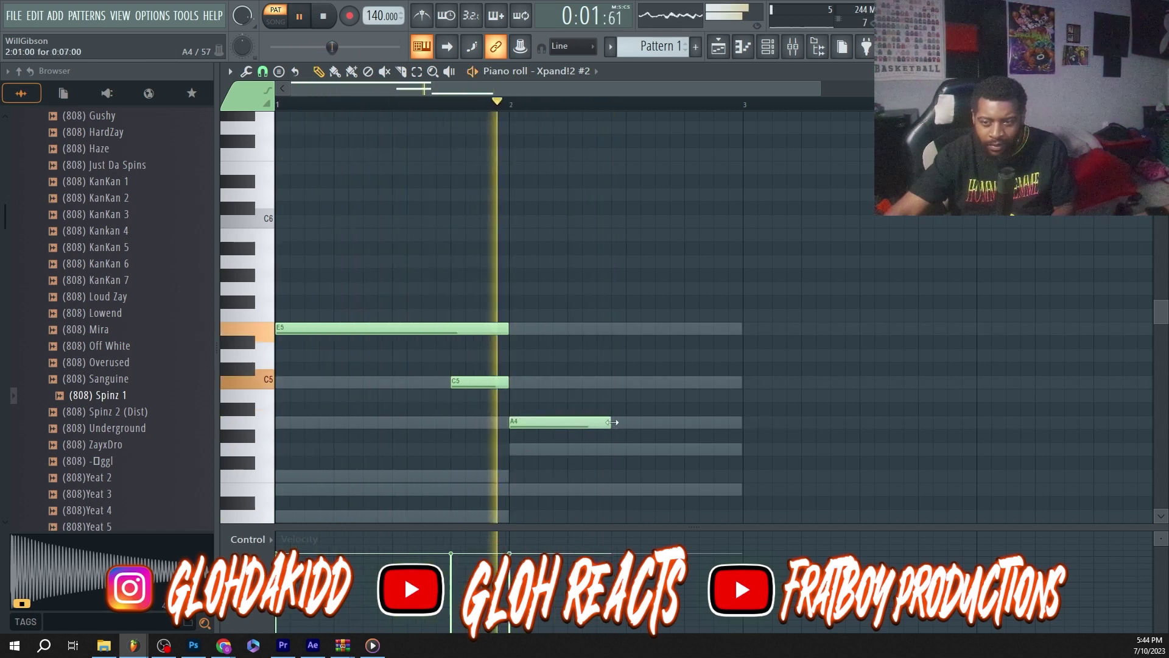
{"action": "left_click", "coordinate": [569, 383]}
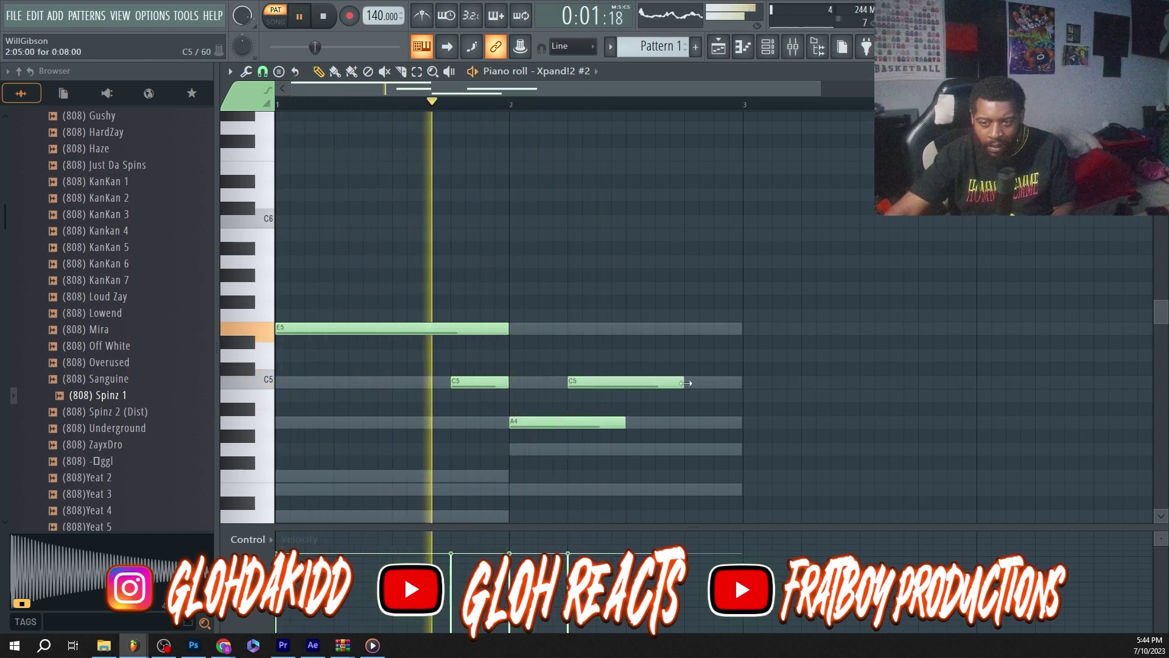
{"action": "left_click_drag", "start_coordinate": [683, 384], "coordinate": [626, 383]}
{"action": "key", "text": "space"}
{"action": "key", "text": "space"}
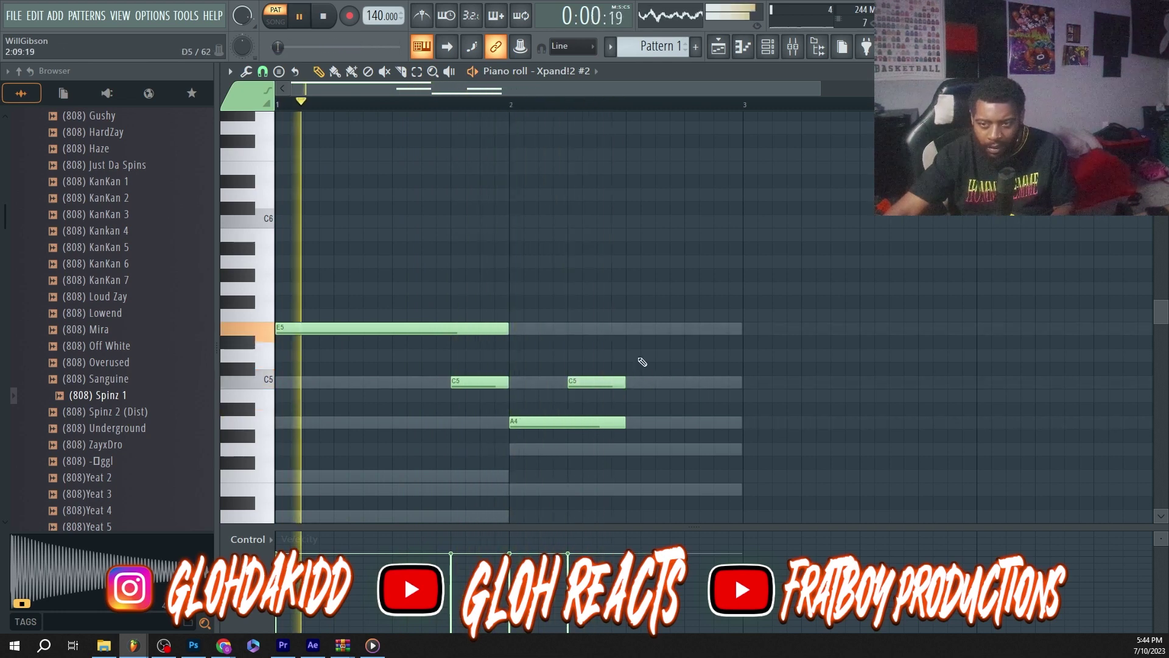
{"action": "left_click", "coordinate": [637, 450]}
{"action": "left_click_drag", "start_coordinate": [683, 451], "coordinate": [742, 452]}
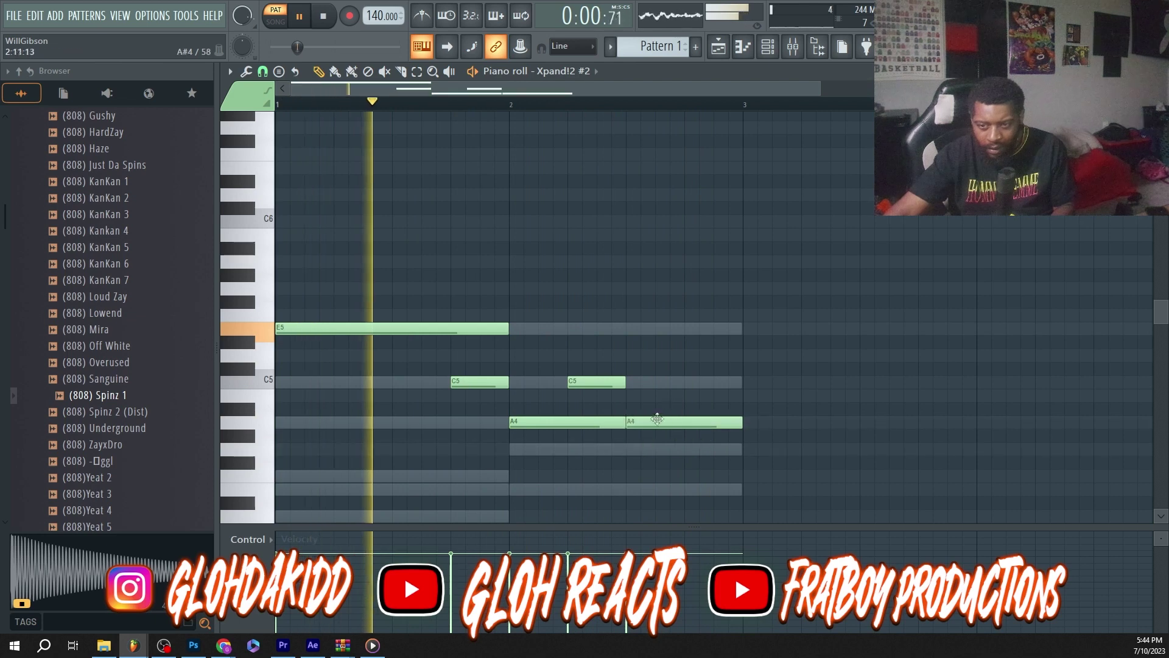
{"action": "right_click", "coordinate": [680, 449]}
{"action": "right_click", "coordinate": [595, 383]}
{"action": "key", "text": "space"}
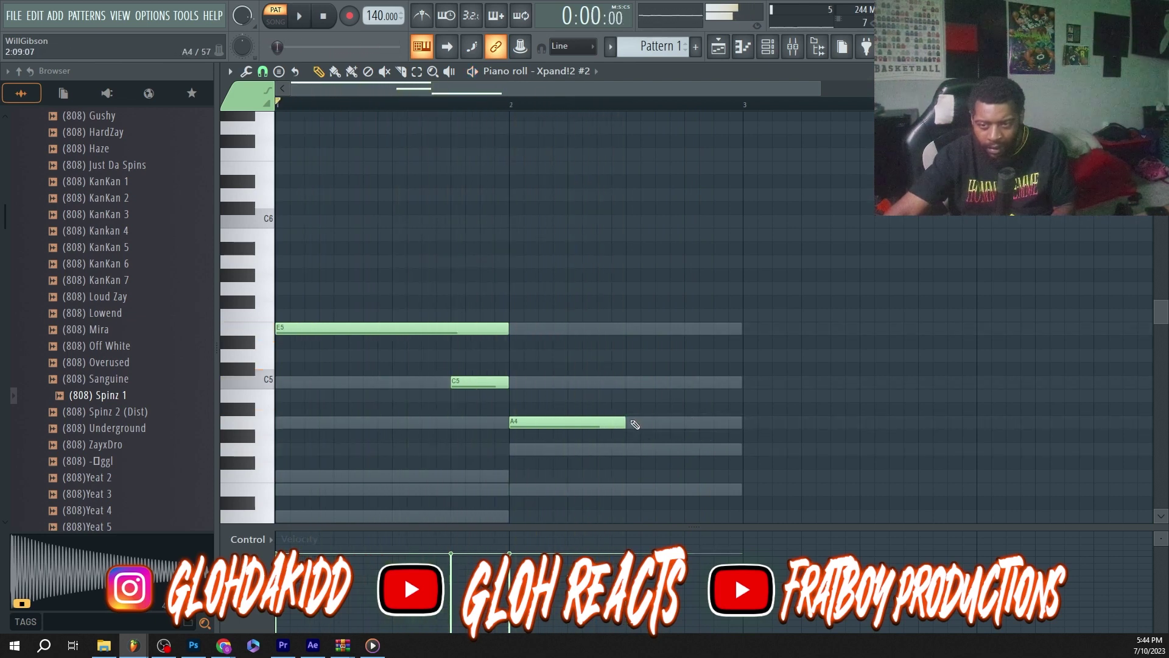
Step: Lengthen the A4 note to fill all of bar 2 and play the pattern back
{"action": "mouse_move", "coordinate": [639, 381]}
{"action": "left_mouse_down"}
{"action": "mouse_move", "coordinate": [654, 422]}
{"action": "mouse_move", "coordinate": [743, 422]}
{"action": "left_mouse_up"}
{"action": "key", "text": "space"}
{"action": "right_click", "coordinate": [649, 400]}
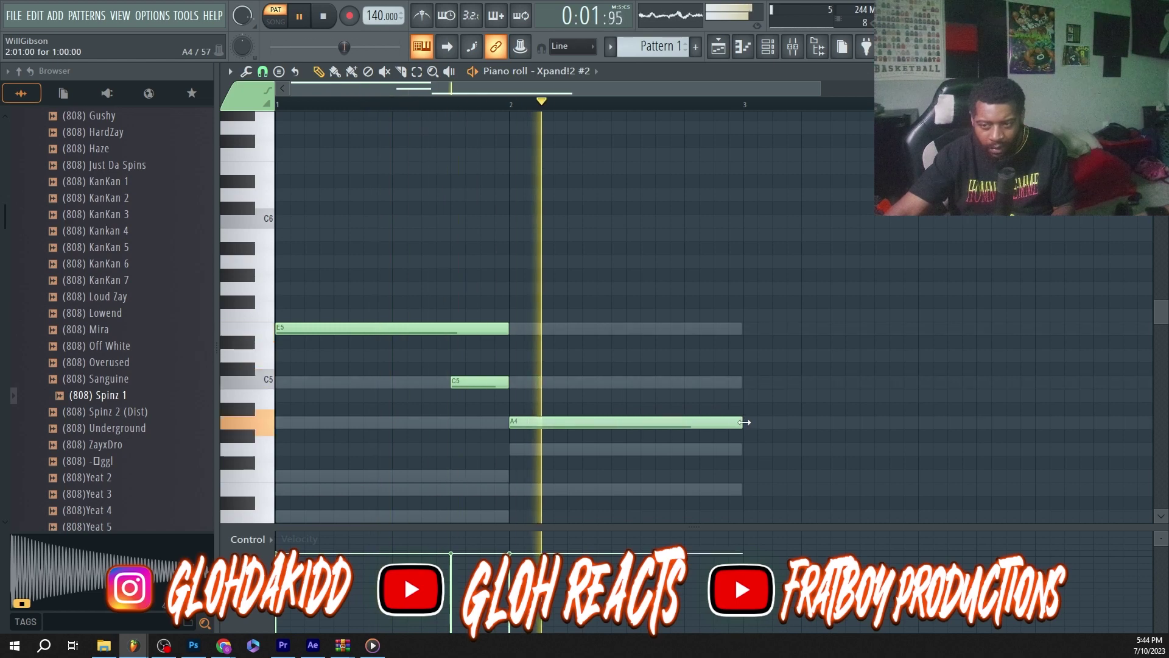
Step: Add another Xpand!2 instrument channel to the channel rack
{"action": "left_click", "coordinate": [767, 46]}
{"action": "left_click", "coordinate": [333, 282]}
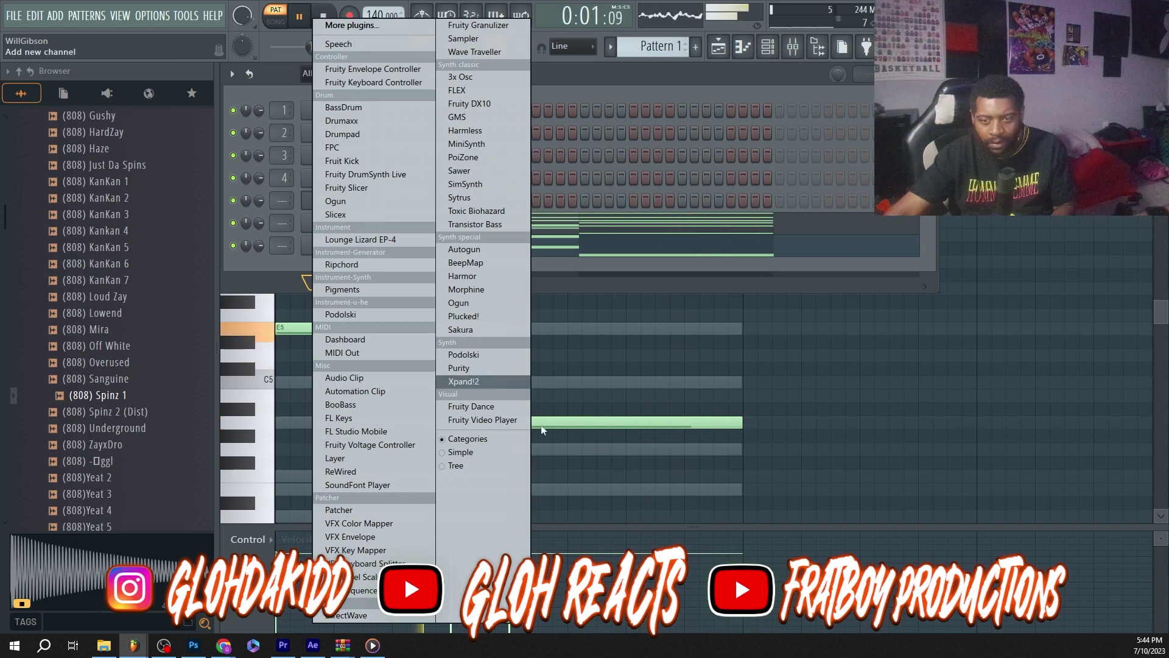
{"action": "left_click", "coordinate": [462, 381]}
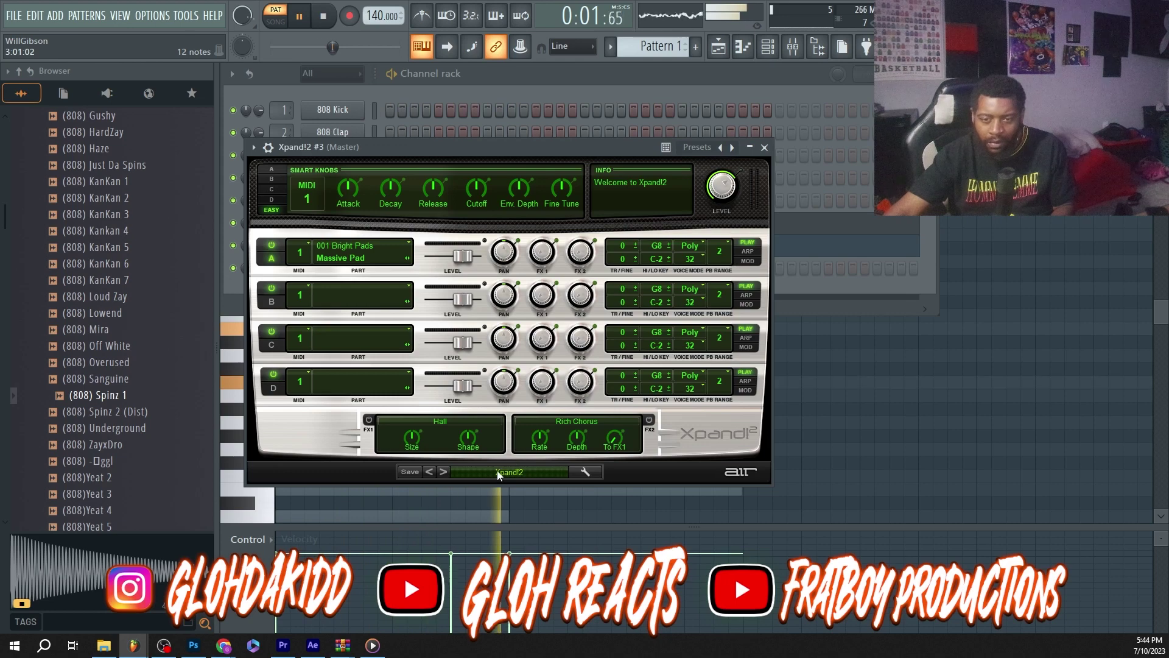
Step: Load the +39 Clarinet + Flute preset from the Brass + Woodwind category in the new Xpand!2
{"action": "left_click", "coordinate": [497, 472]}
{"action": "mouse_move", "coordinate": [527, 458]}
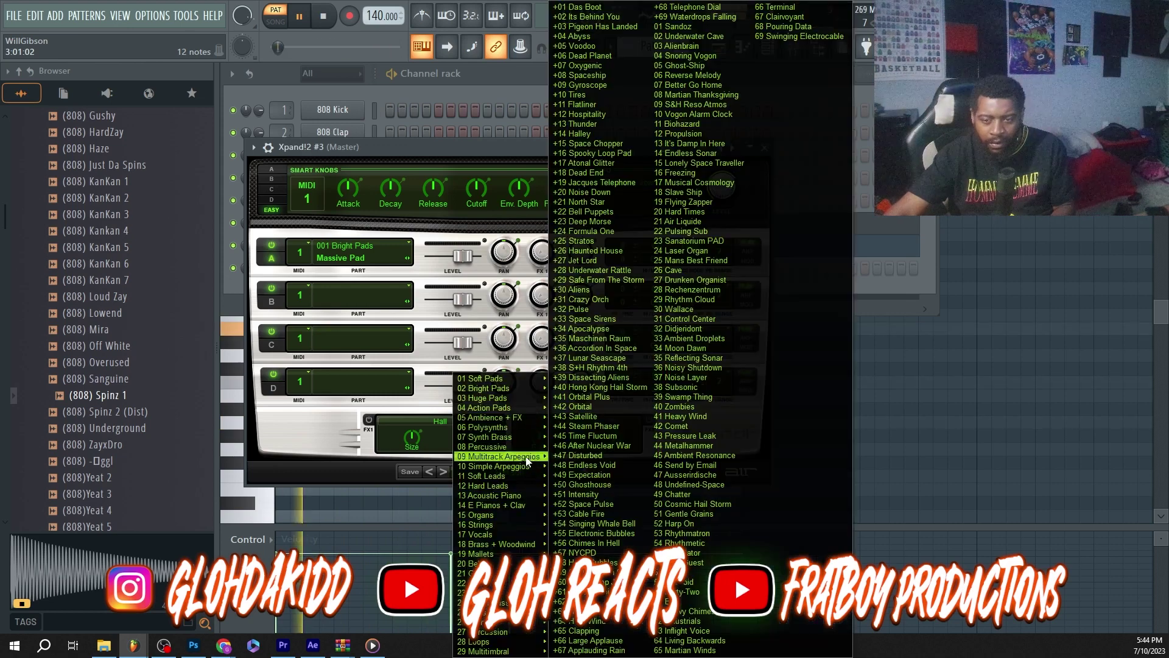
{"action": "mouse_move", "coordinate": [514, 519]}
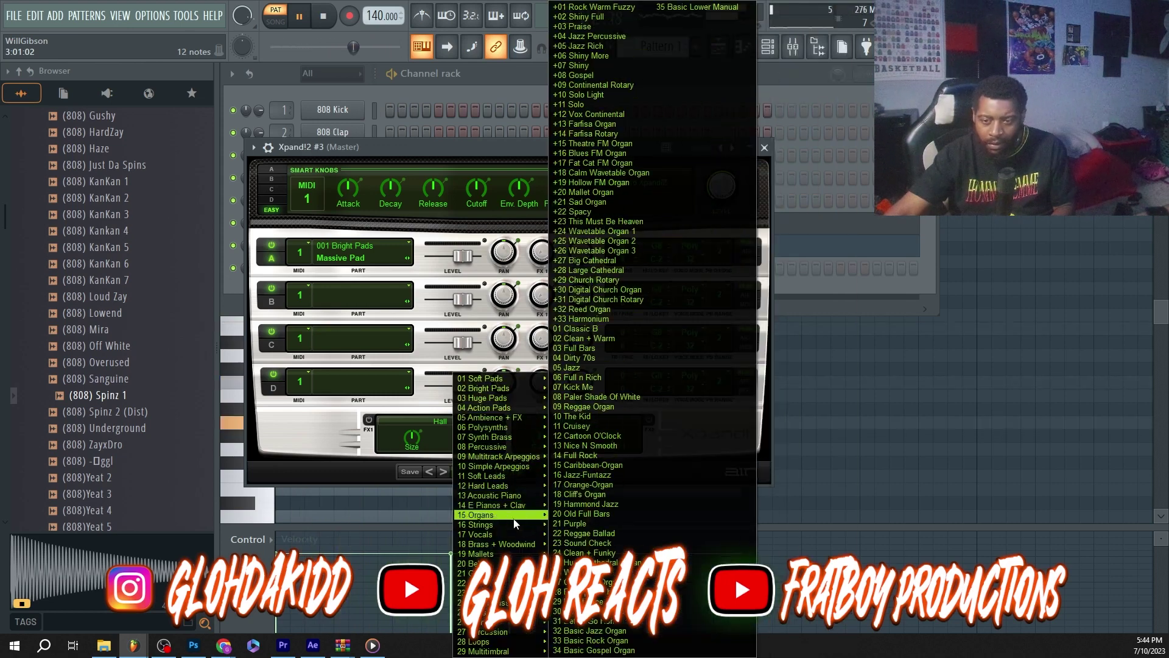
{"action": "mouse_move", "coordinate": [521, 545]}
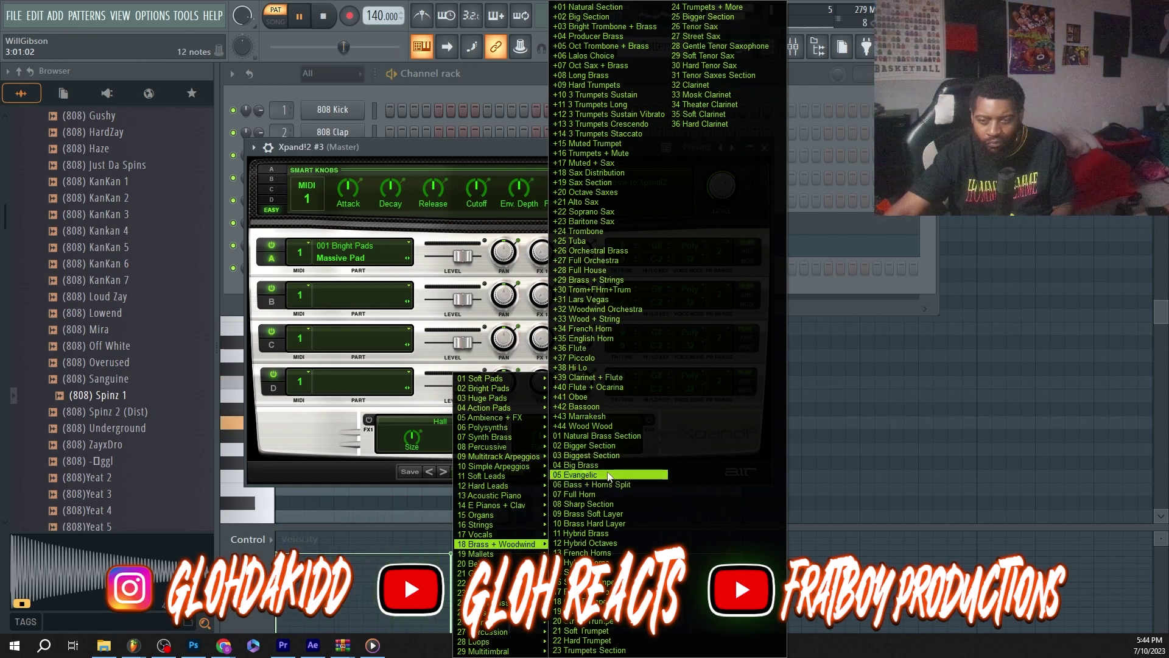
{"action": "left_click", "coordinate": [611, 378]}
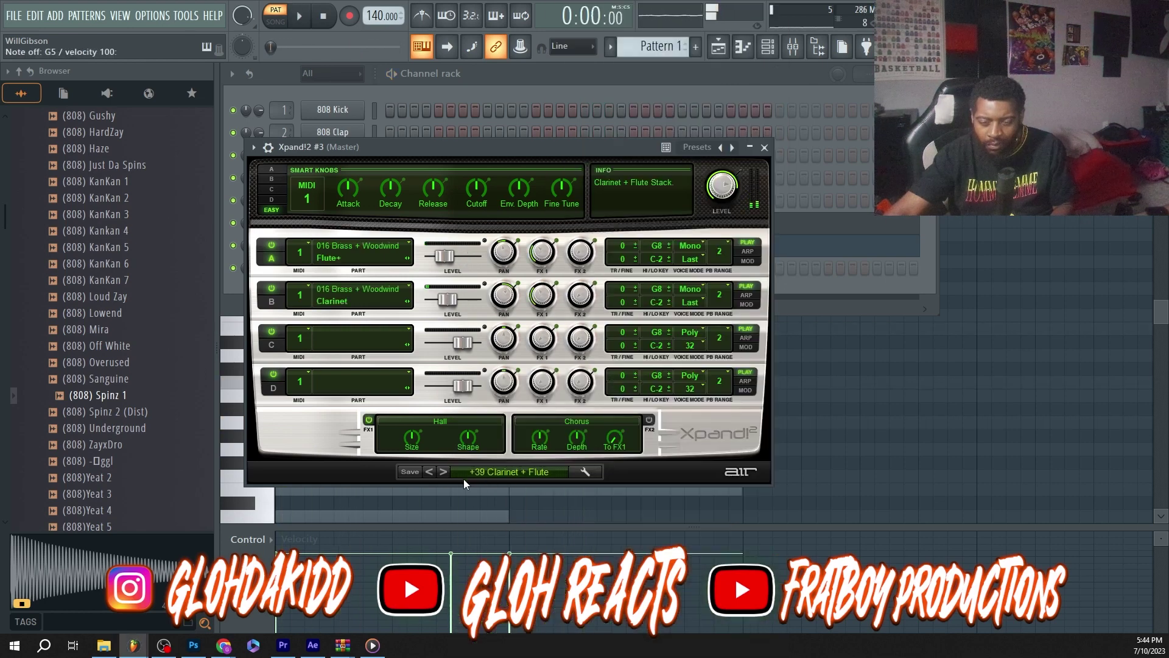
Step: Play the pattern in the Xpand!2 #3 piano roll and try an extra A5 note ahead of the repeated A5 run
{"action": "key", "text": "F7"}
{"action": "key", "text": "space"}
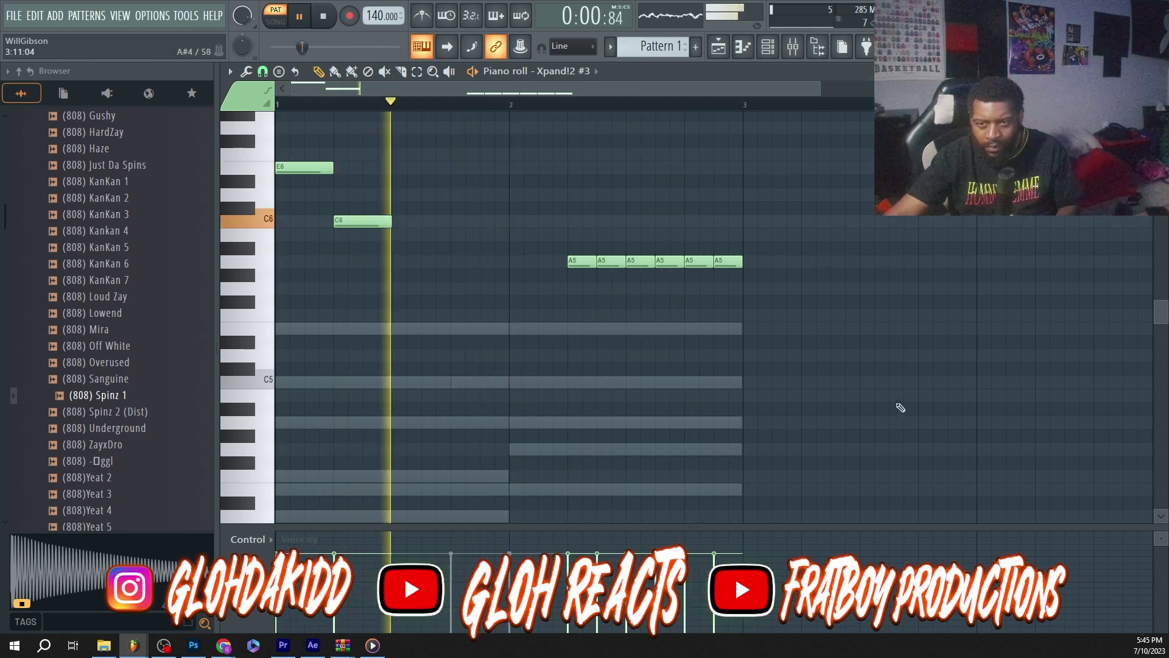
{"action": "left_click", "coordinate": [544, 262]}
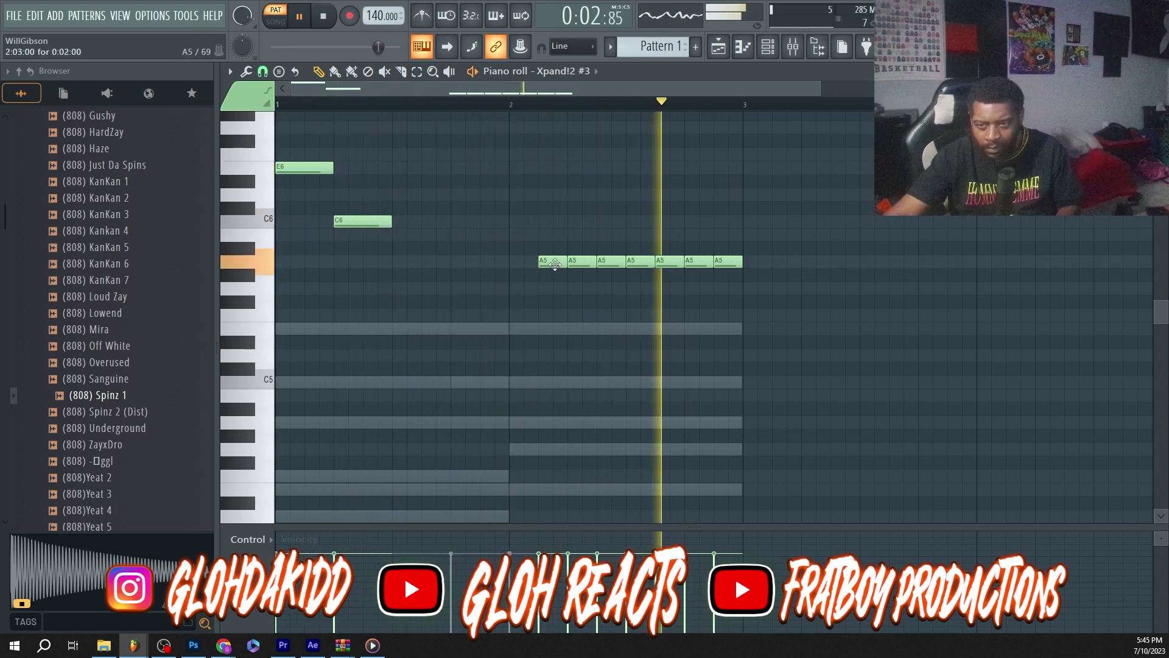
{"action": "right_click", "coordinate": [554, 264]}
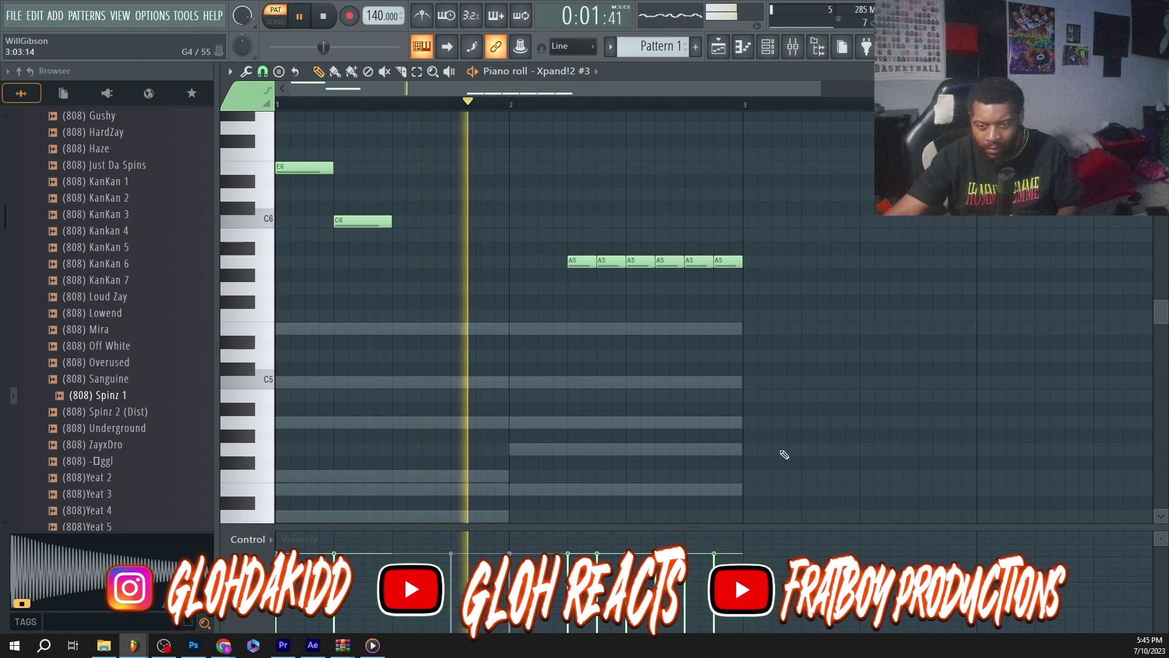
Step: Reopen Xpand!2 #3 and audition its neighbouring woodwind presets, from English Horn up to Flute + Ocarina, during playback
{"action": "left_click", "coordinate": [768, 46]}
{"action": "left_click", "coordinate": [341, 268]}
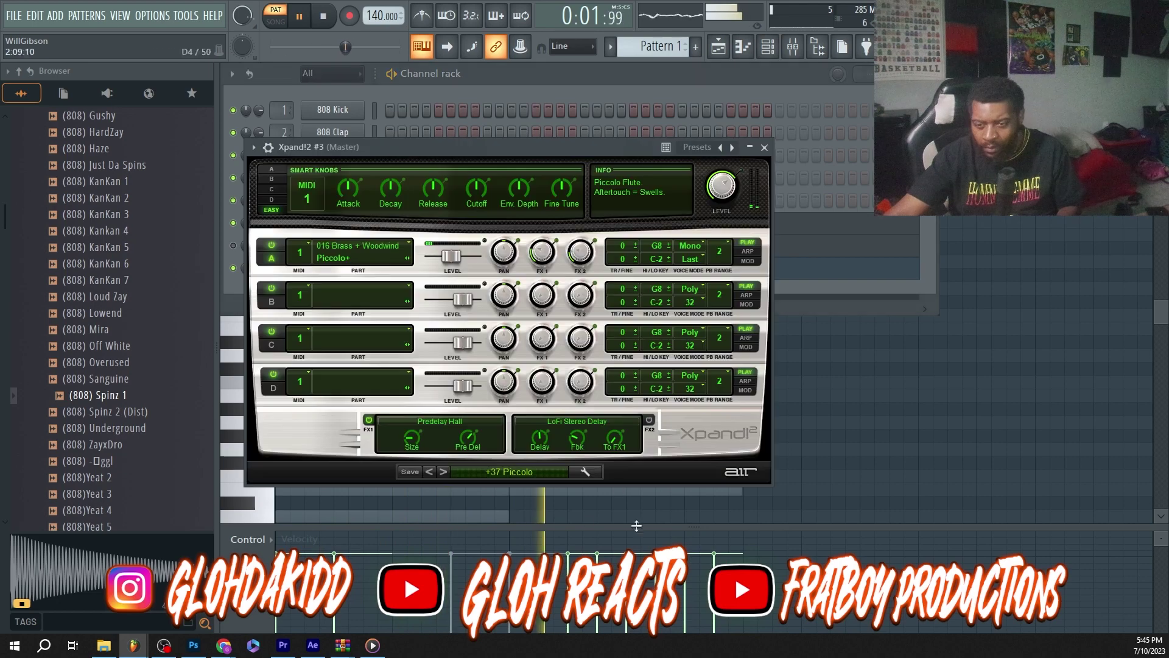
{"action": "left_click", "coordinate": [430, 471]}
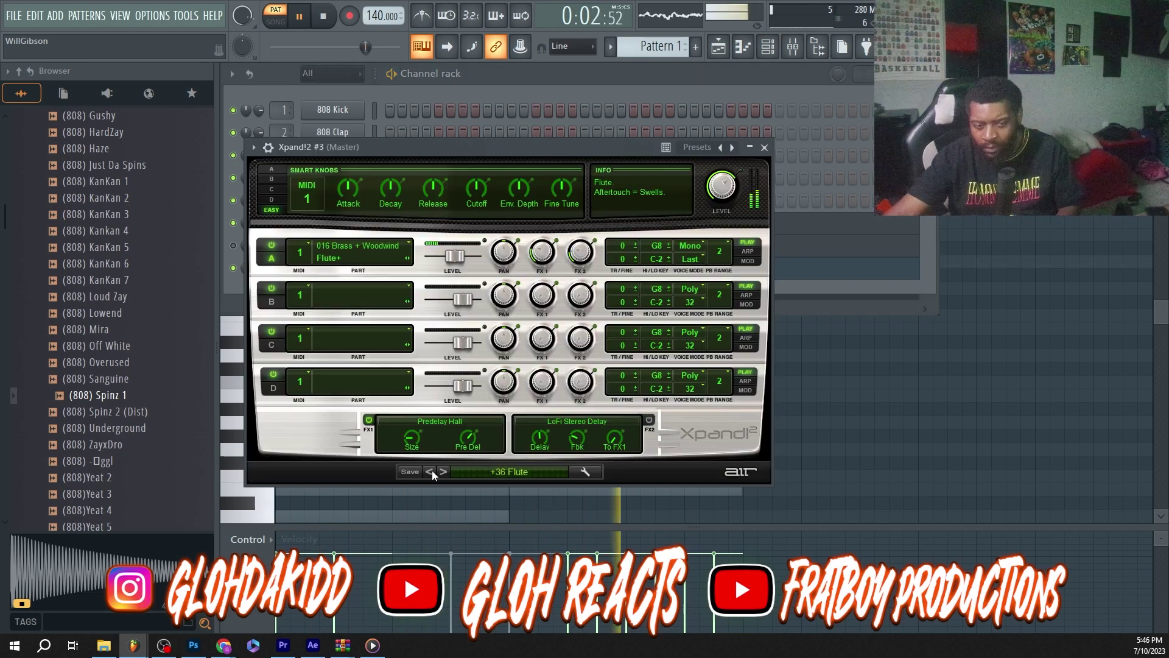
{"action": "left_click", "coordinate": [430, 472]}
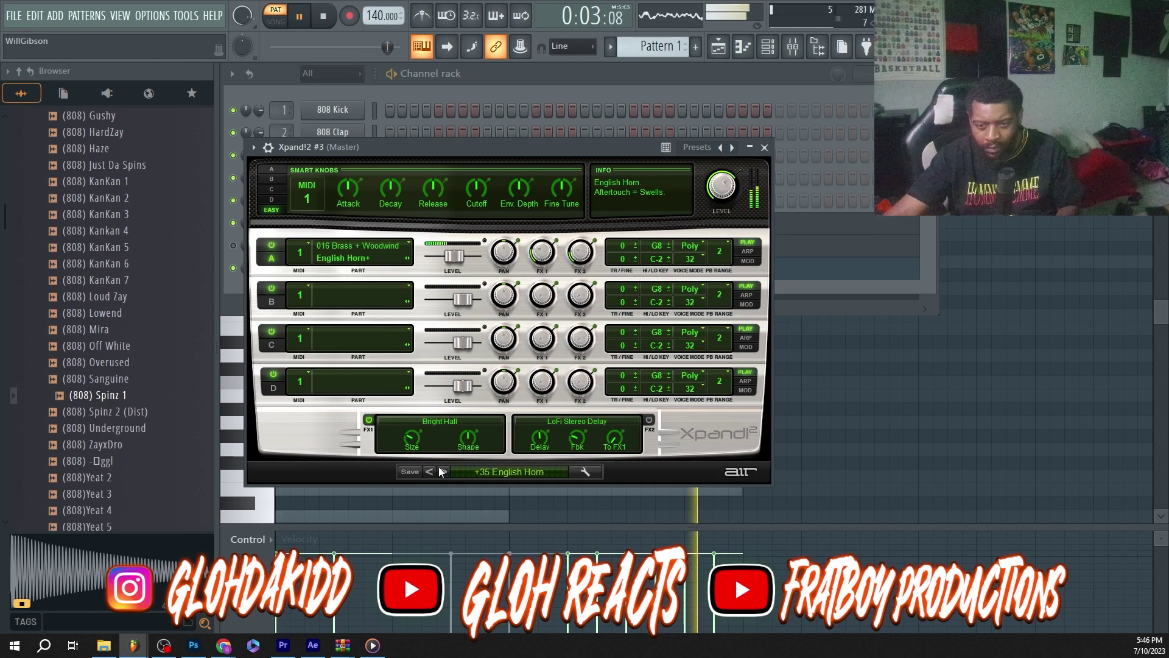
{"action": "left_click", "coordinate": [444, 471]}
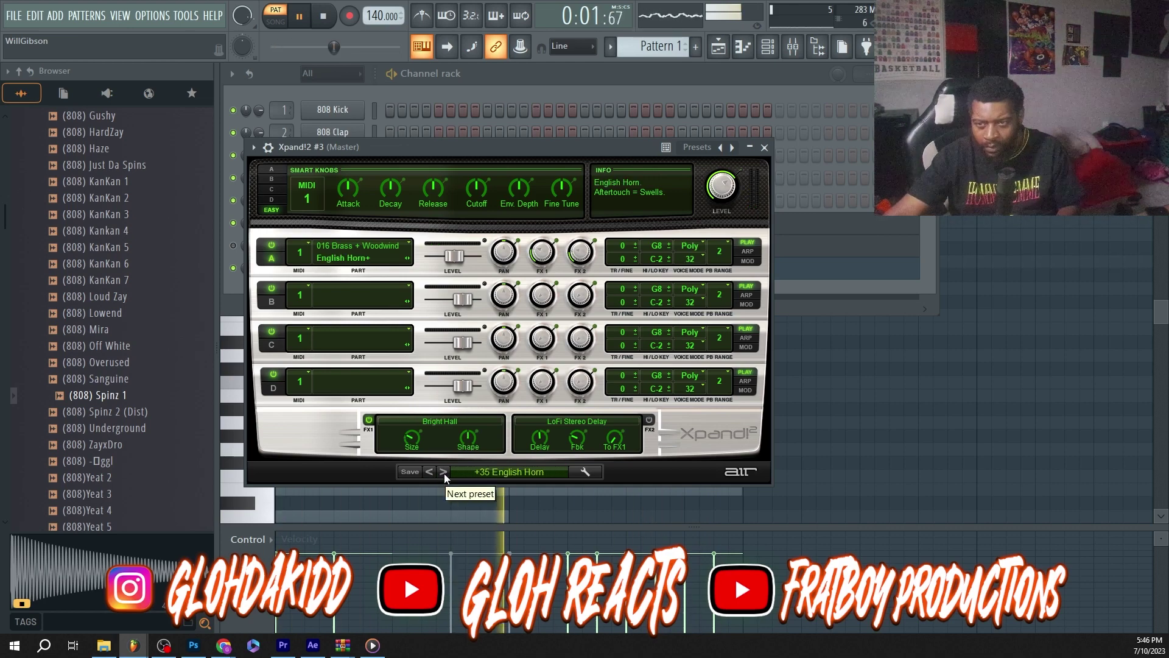
{"action": "left_click", "coordinate": [444, 472]}
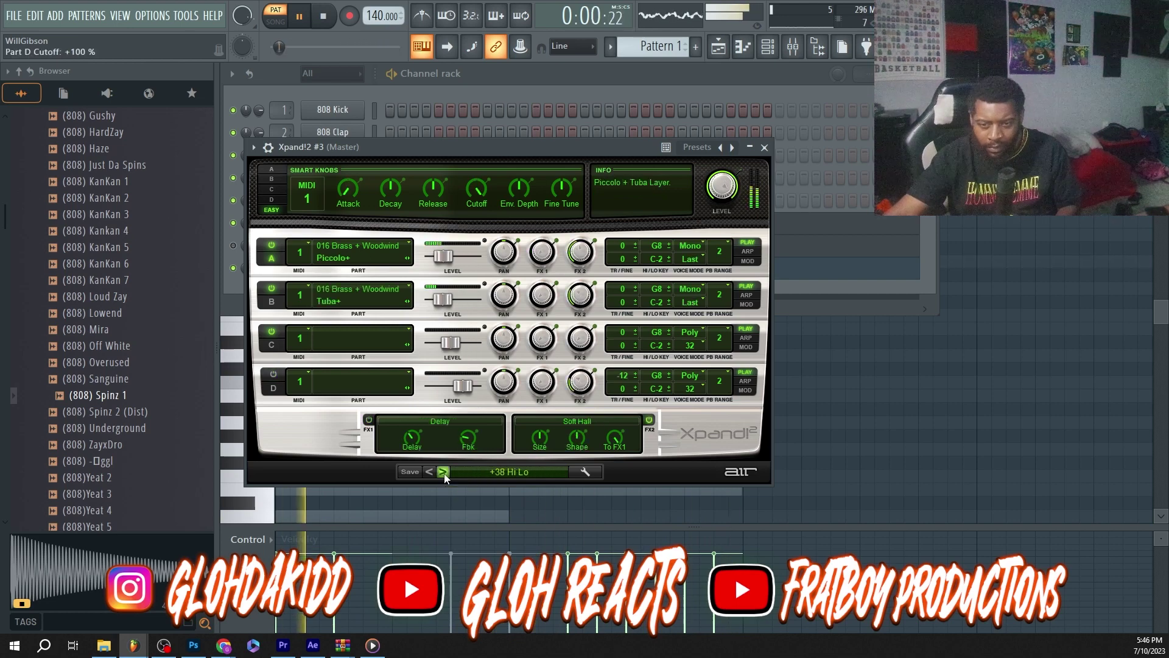
{"action": "left_click", "coordinate": [444, 473]}
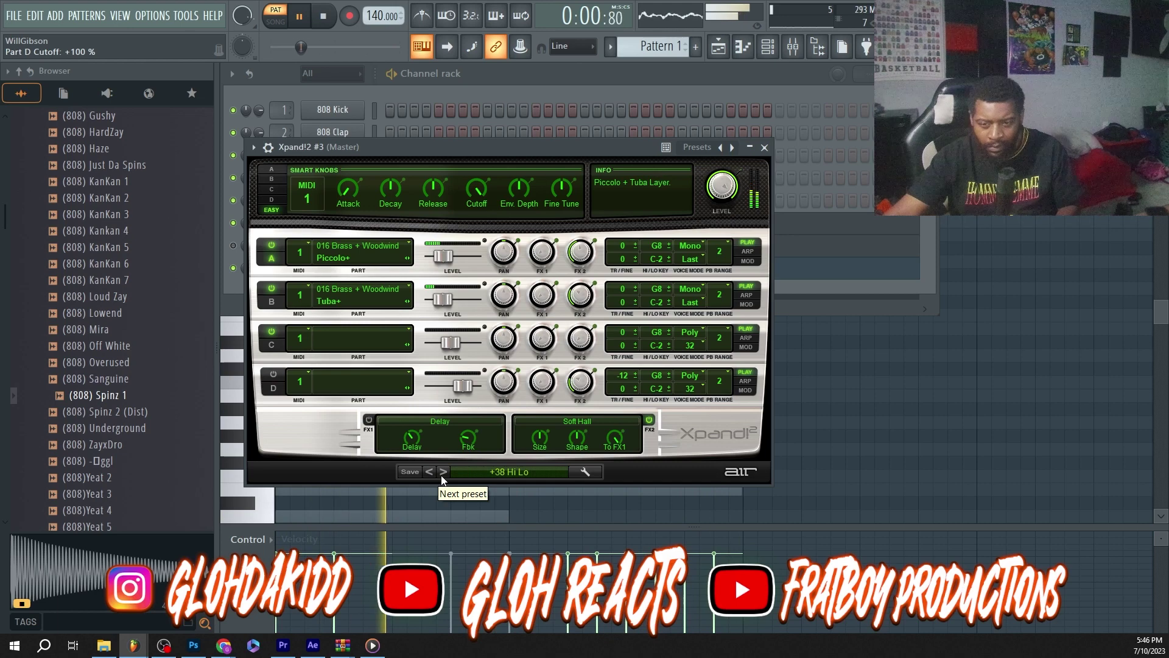
{"action": "left_click", "coordinate": [441, 474]}
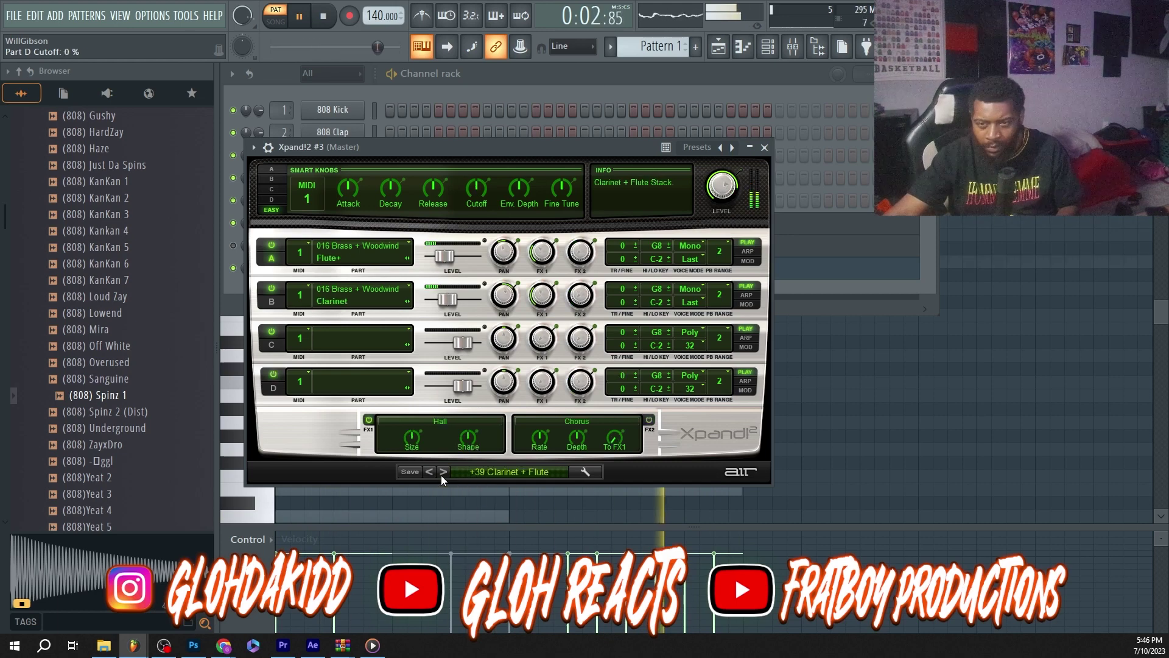
{"action": "scroll", "coordinate": [494, 473], "scroll_direction": "down", "scroll_amount": 1}
Step: Load the Polysynths preset 42 Bright n Smooth in Xpand!2 #3 and lower that channel's volume
{"action": "left_click", "coordinate": [495, 473]}
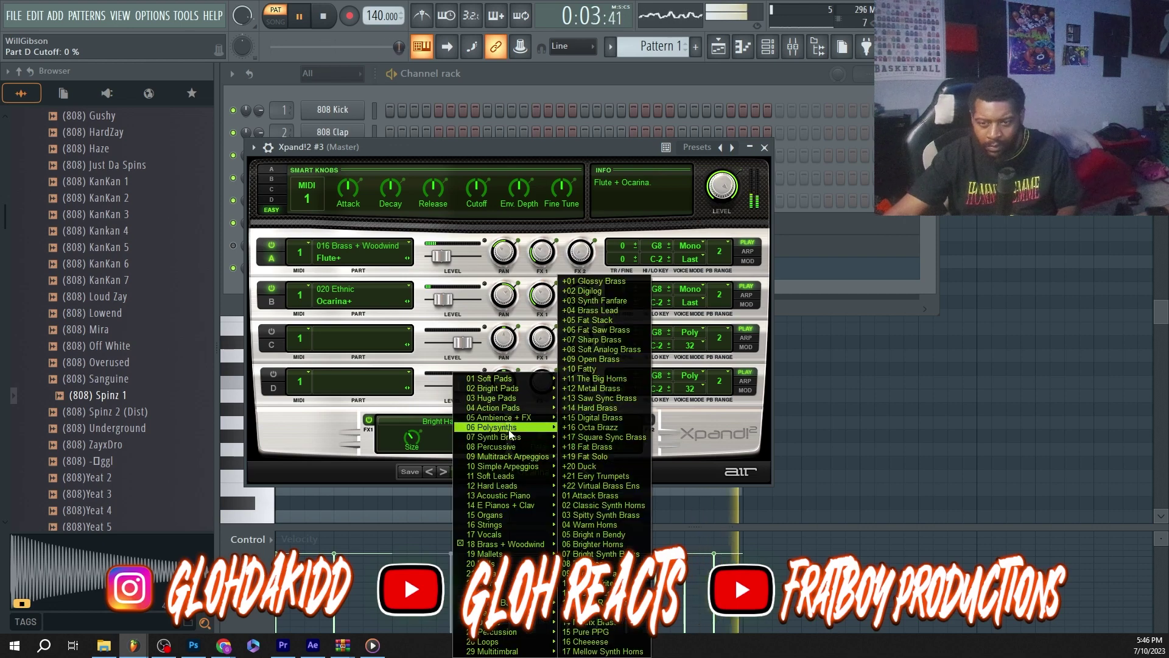
{"action": "mouse_move", "coordinate": [510, 433]}
{"action": "left_click", "coordinate": [706, 446]}
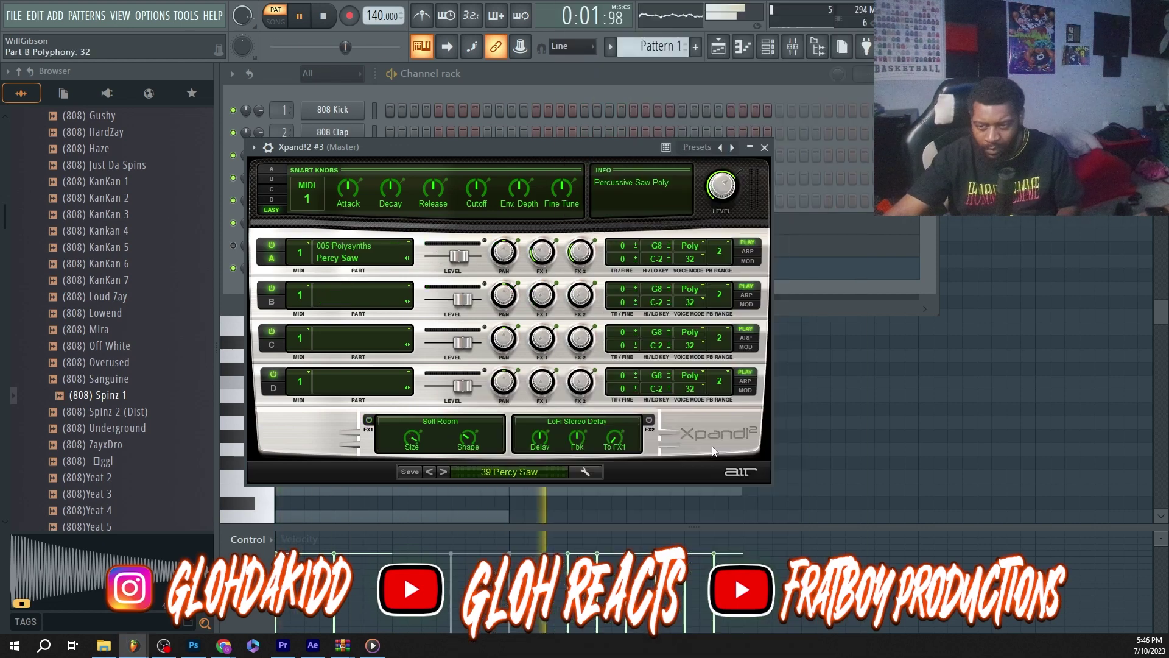
{"action": "left_click", "coordinate": [443, 472]}
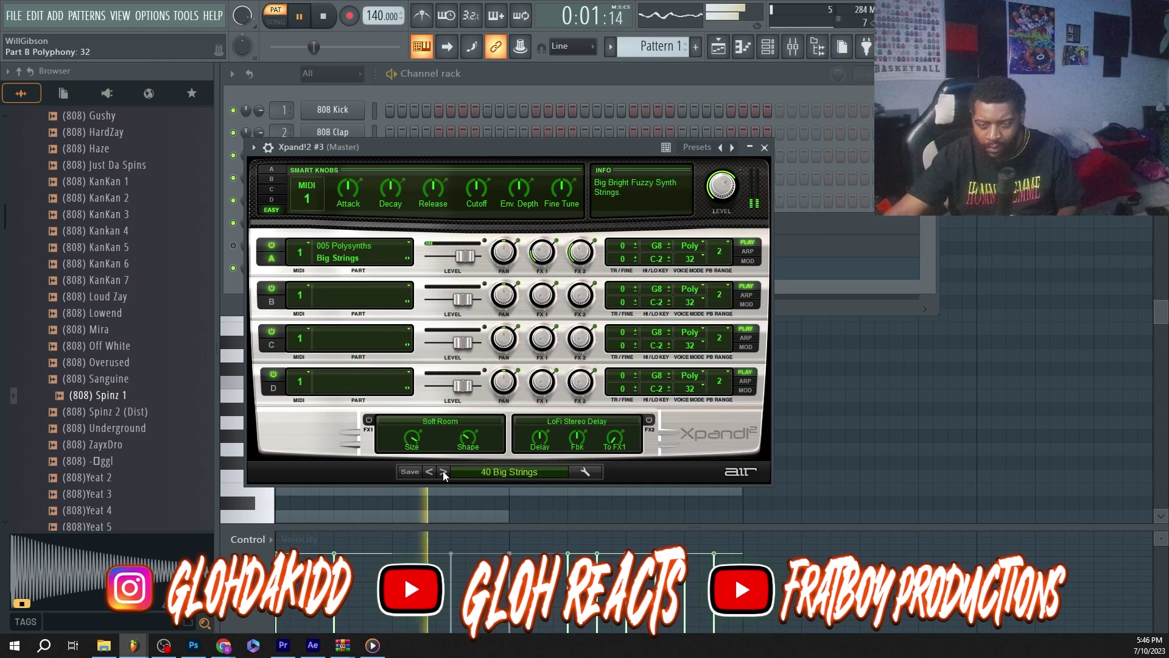
{"action": "left_click", "coordinate": [443, 471]}
{"action": "left_click", "coordinate": [443, 472]}
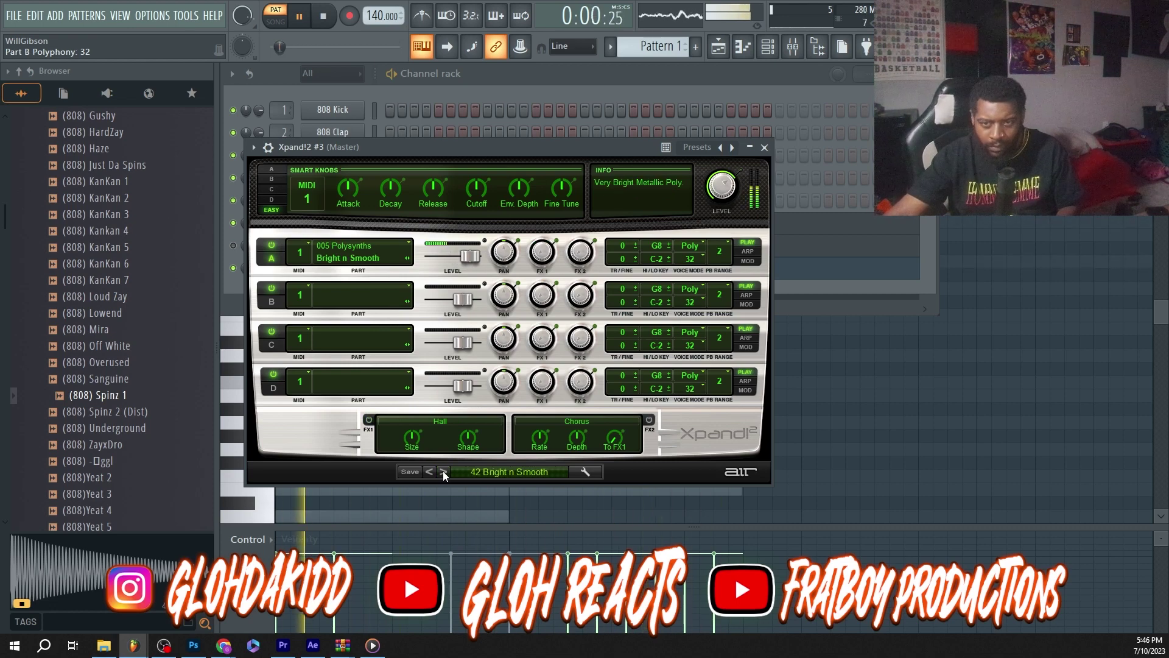
{"action": "left_click", "coordinate": [764, 148]}
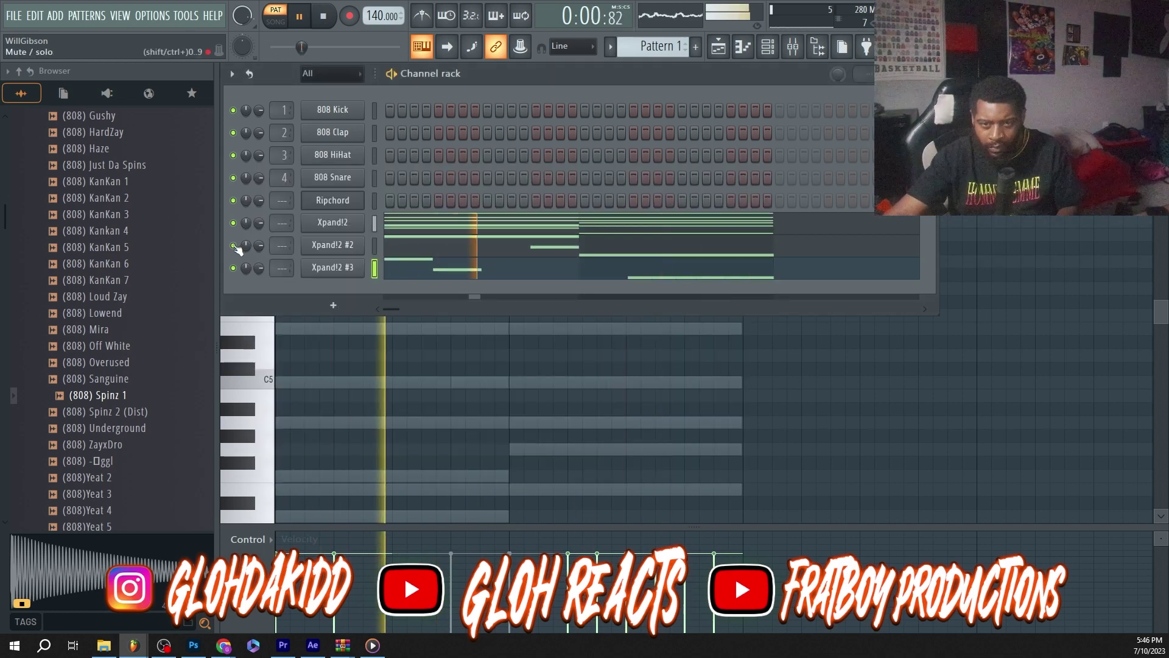
{"action": "left_click_drag", "start_coordinate": [259, 268], "coordinate": [259, 286]}
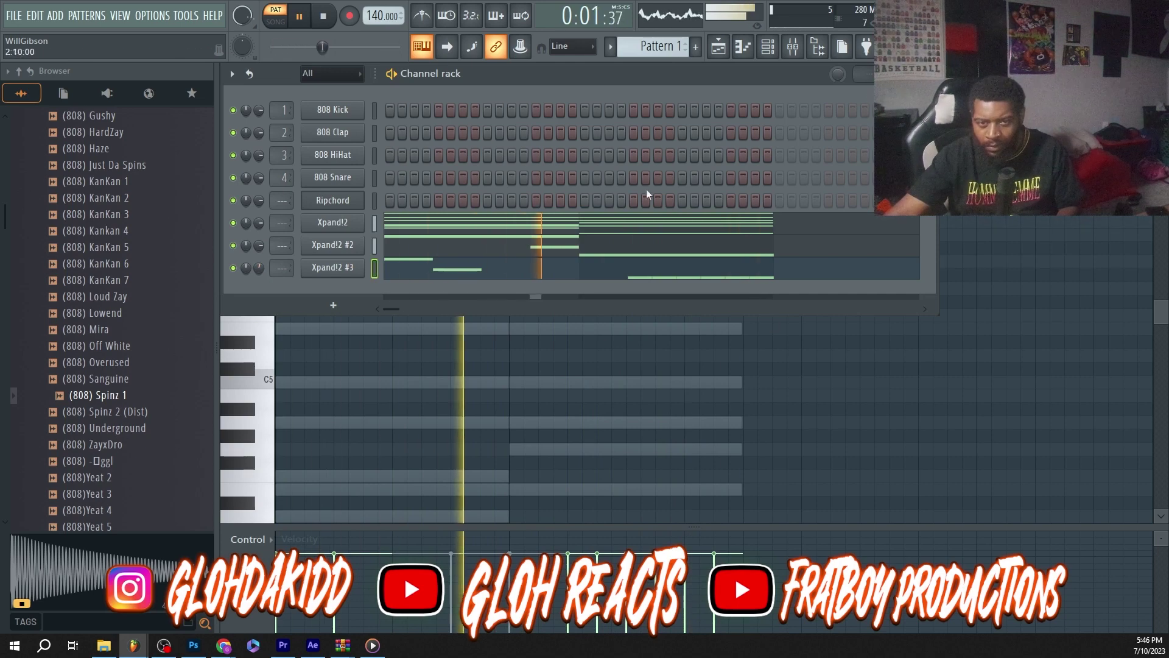
Step: Load the Goin' To Hell Hat sample from the DrumxLoopKit Hats folder onto the 808 Snare channel
{"action": "scroll", "coordinate": [91, 274], "scroll_direction": "up", "scroll_amount": 5}
{"action": "left_click", "coordinate": [98, 267]}
{"action": "scroll", "coordinate": [9, 166], "scroll_direction": "up", "scroll_amount": 8}
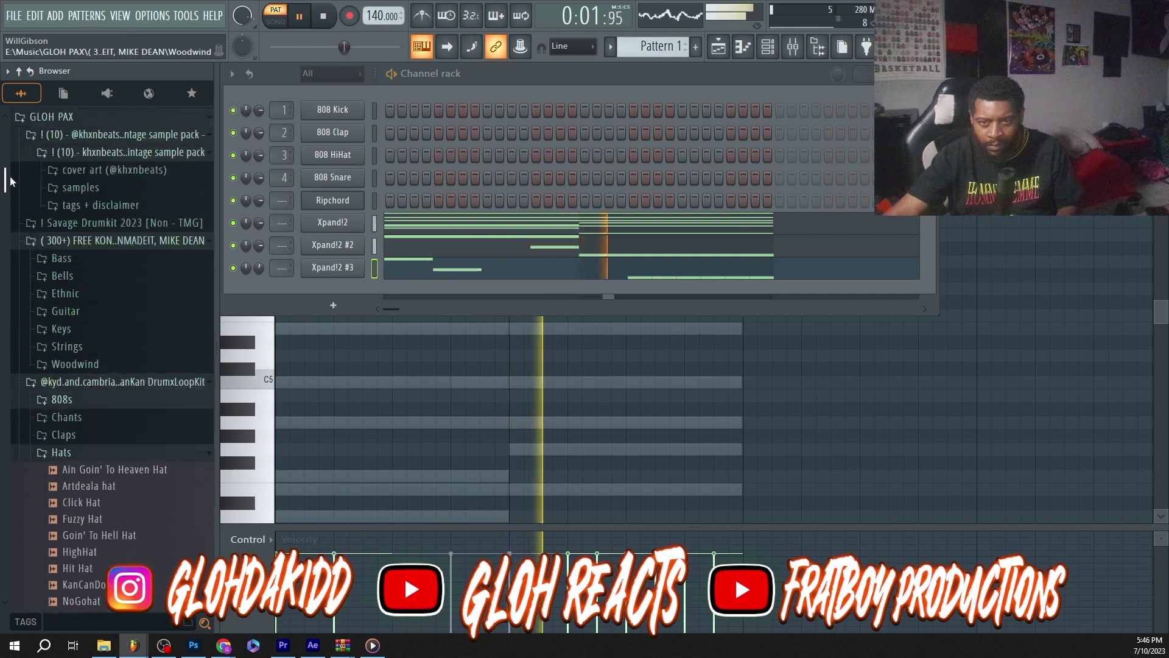
{"action": "scroll", "coordinate": [5, 165], "scroll_direction": "up", "scroll_amount": 4}
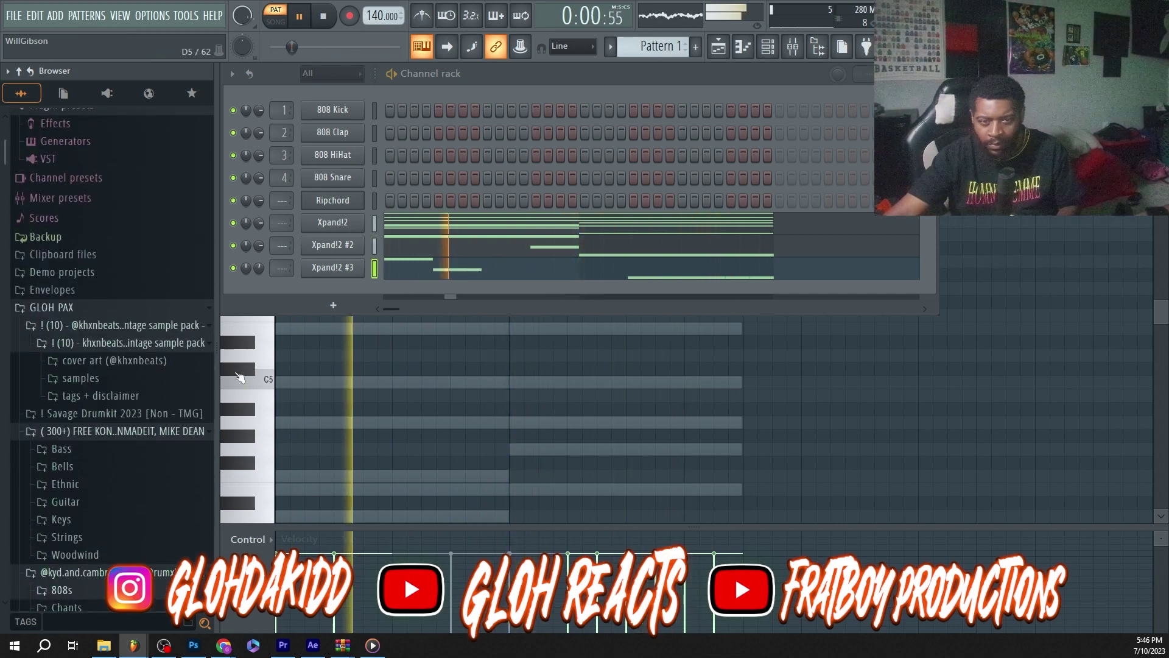
{"action": "scroll", "coordinate": [110, 427], "scroll_direction": "down", "scroll_amount": 3}
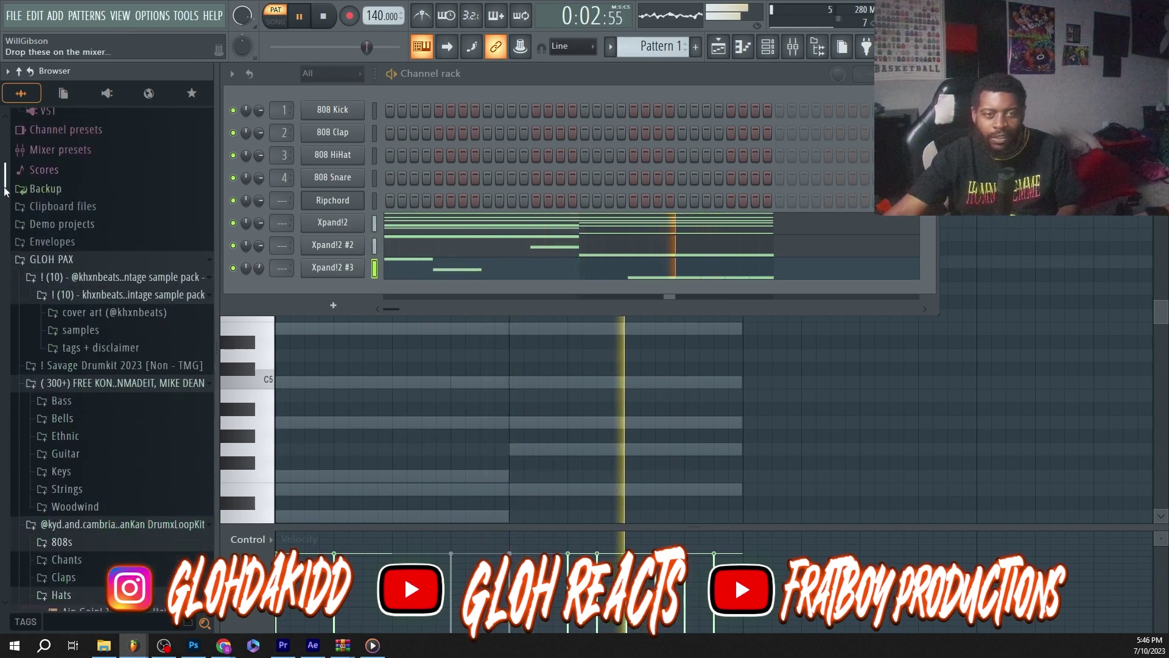
{"action": "left_click", "coordinate": [60, 286]}
{"action": "left_click", "coordinate": [793, 47]}
{"action": "left_click_drag", "start_coordinate": [99, 380], "coordinate": [353, 182]}
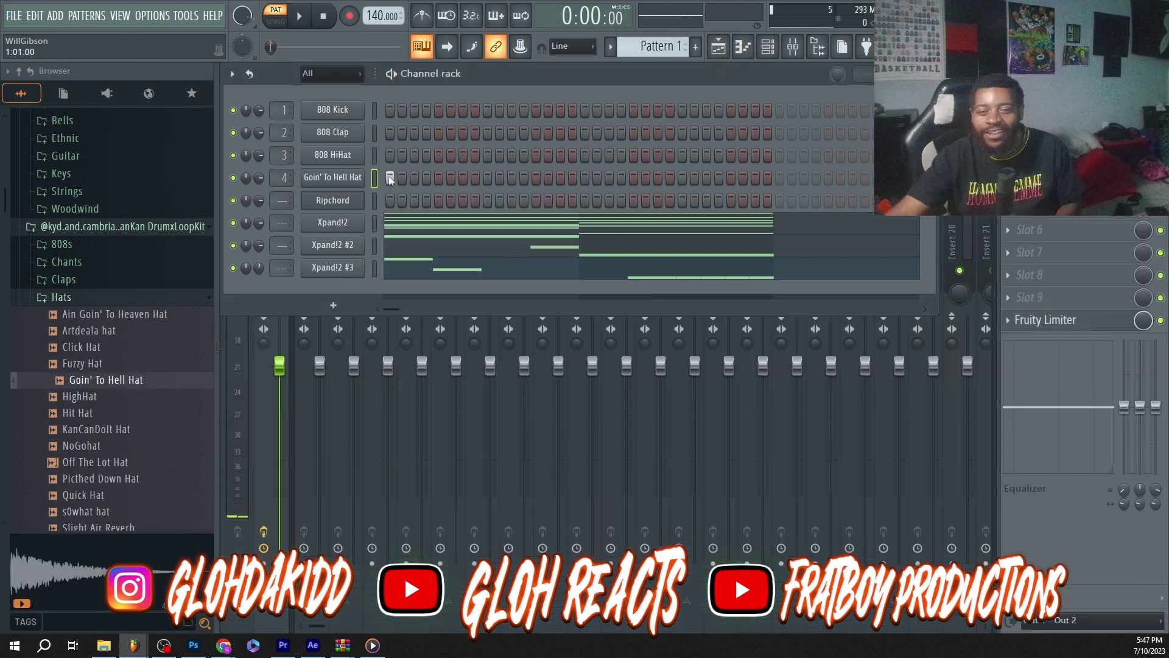
Step: Program Goin' To Hell Hat hits on steps 1, 5, 7, 9, 10, 11, 13 and 15 of the first bar during playback
{"action": "left_click", "coordinate": [390, 177]}
{"action": "key", "text": "space"}
{"action": "left_click", "coordinate": [414, 177]}
{"action": "left_click", "coordinate": [438, 177]}
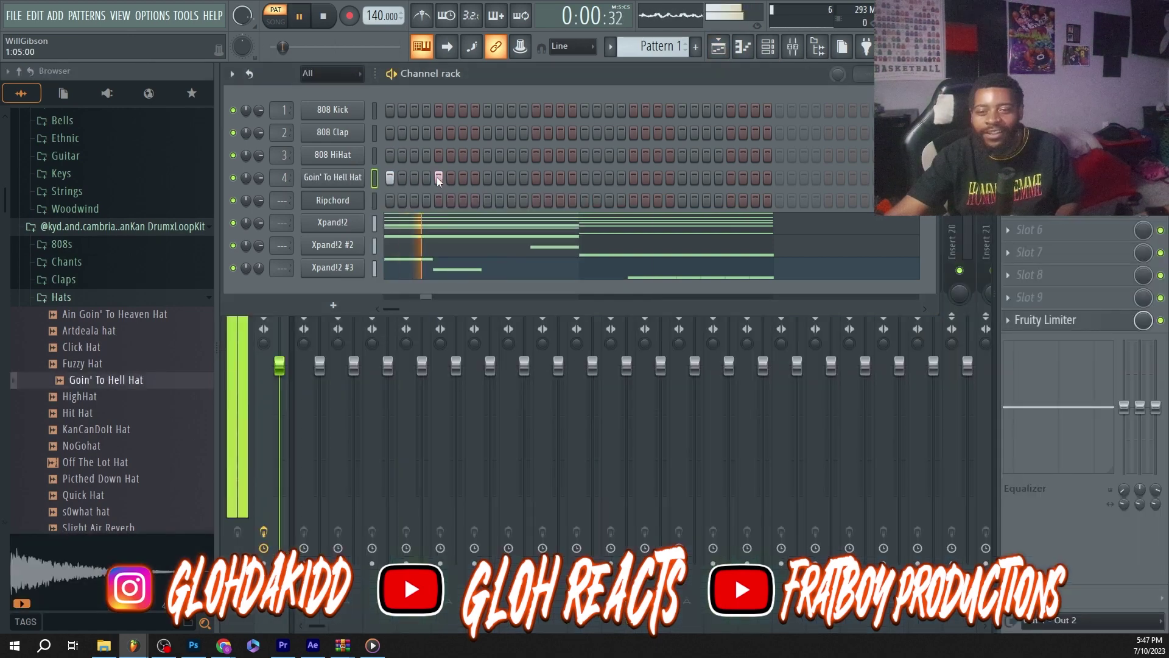
{"action": "left_click", "coordinate": [462, 178]}
{"action": "left_click", "coordinate": [487, 177]}
{"action": "left_click", "coordinate": [499, 177]}
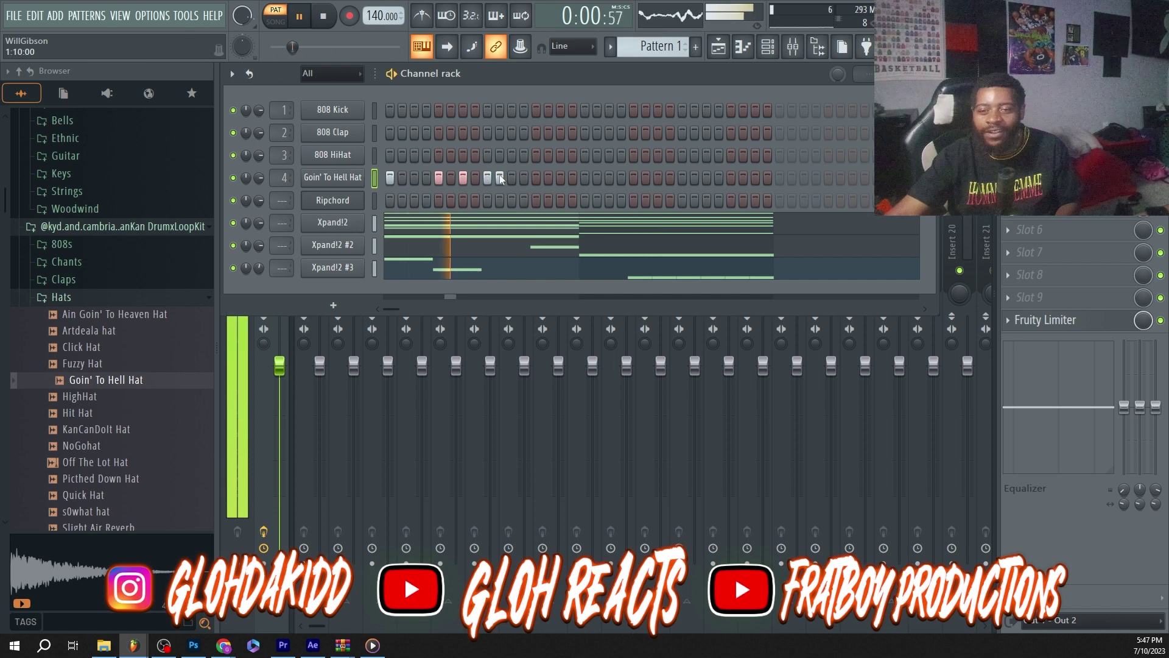
{"action": "left_click", "coordinate": [537, 178]}
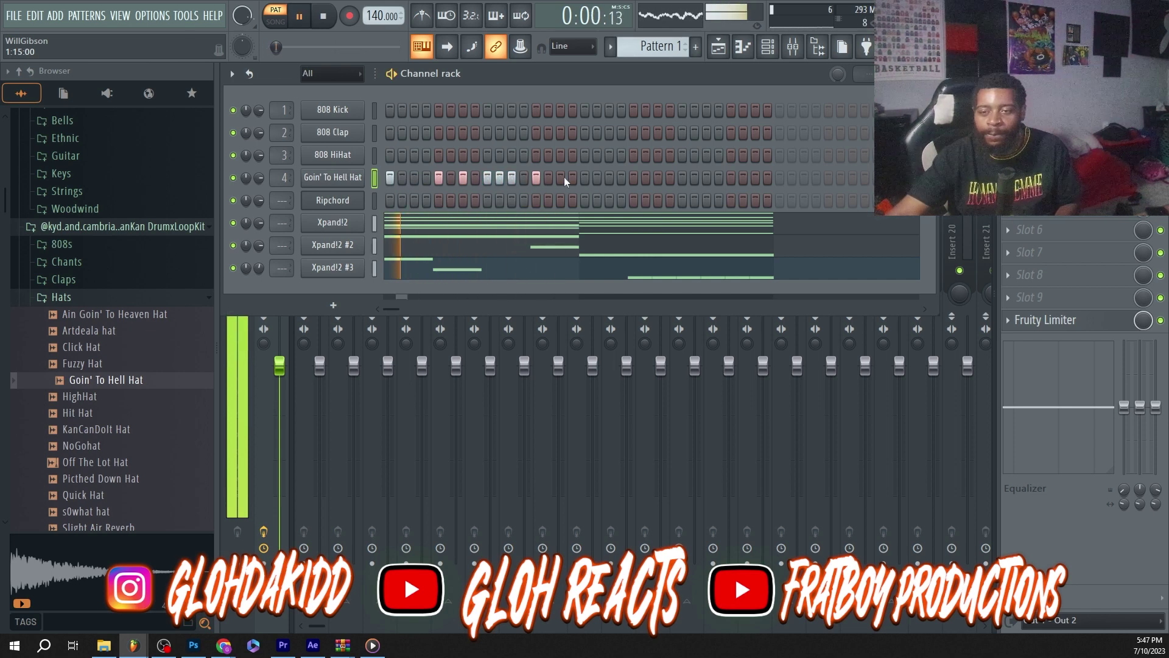
{"action": "left_click", "coordinate": [560, 177]}
Step: Continue the Goin' To Hell Hat pattern through the second bar with hits on steps 19, 21, 25, 27, 31 and 32
{"action": "left_click", "coordinate": [583, 178]}
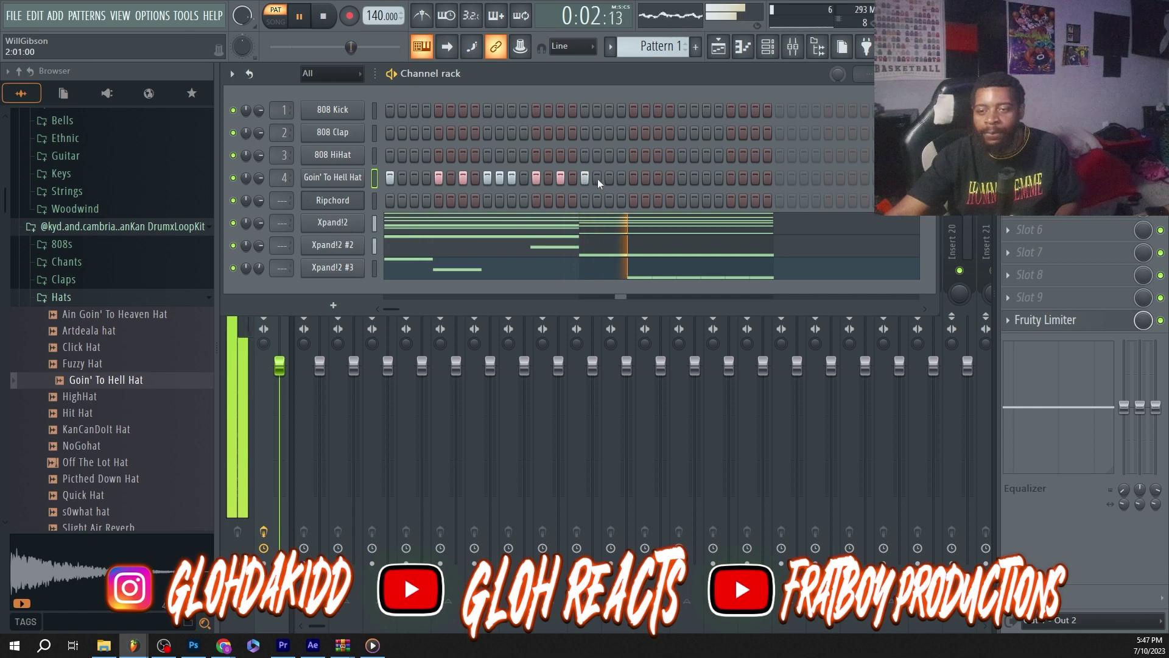
{"action": "left_click", "coordinate": [585, 177]}
{"action": "left_click", "coordinate": [609, 178]}
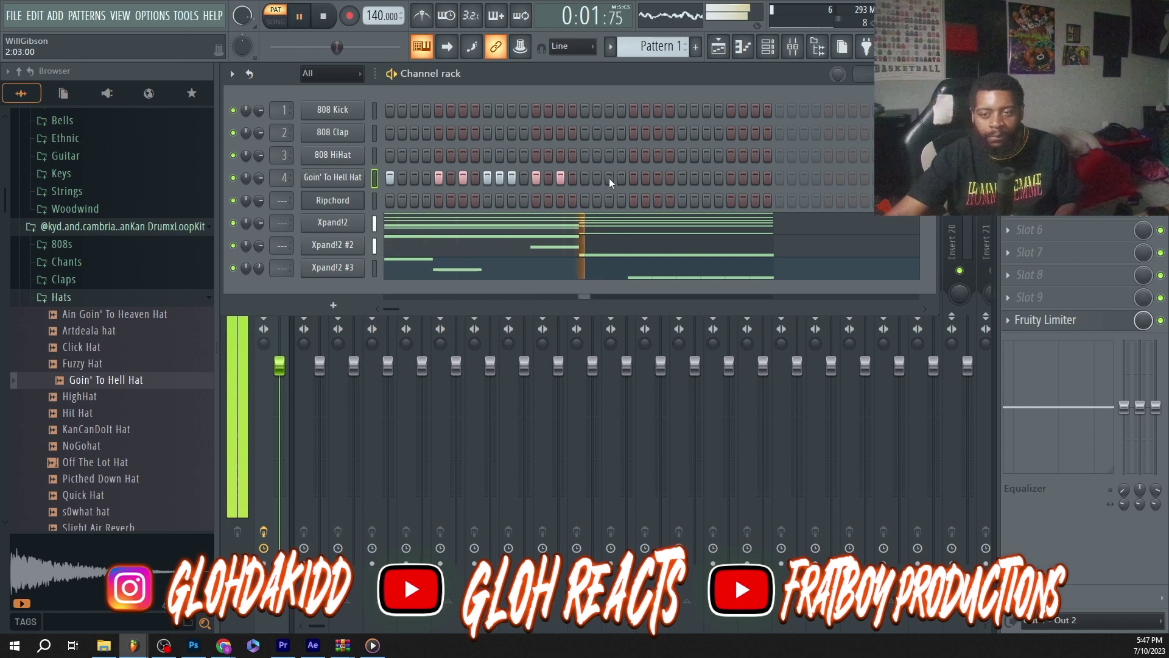
{"action": "key", "text": "space"}
{"action": "key", "text": "space"}
{"action": "left_click", "coordinate": [634, 177]}
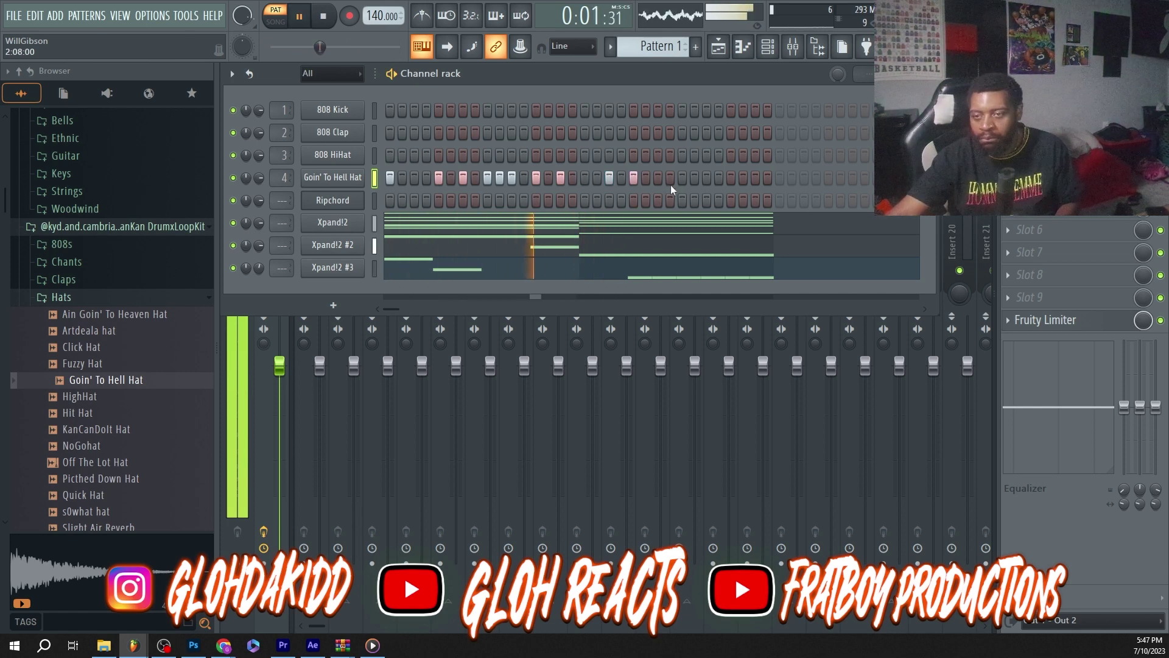
{"action": "left_click", "coordinate": [683, 177]}
{"action": "key", "text": "space"}
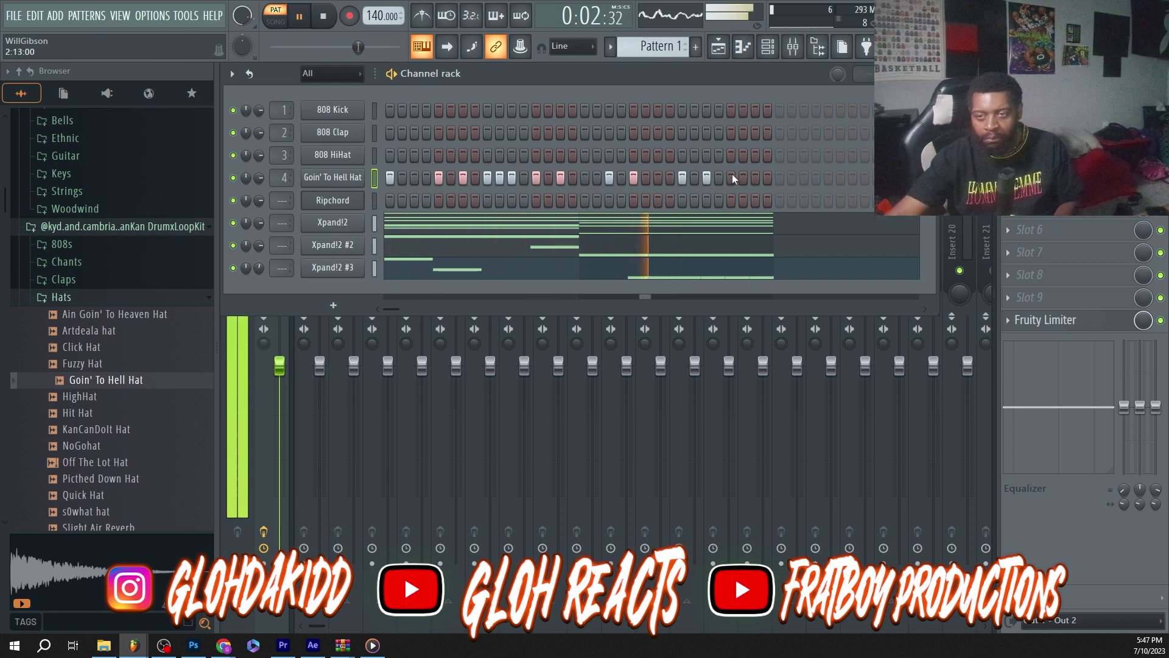
{"action": "key", "text": "space"}
{"action": "left_click", "coordinate": [731, 177]}
{"action": "key", "text": "space"}
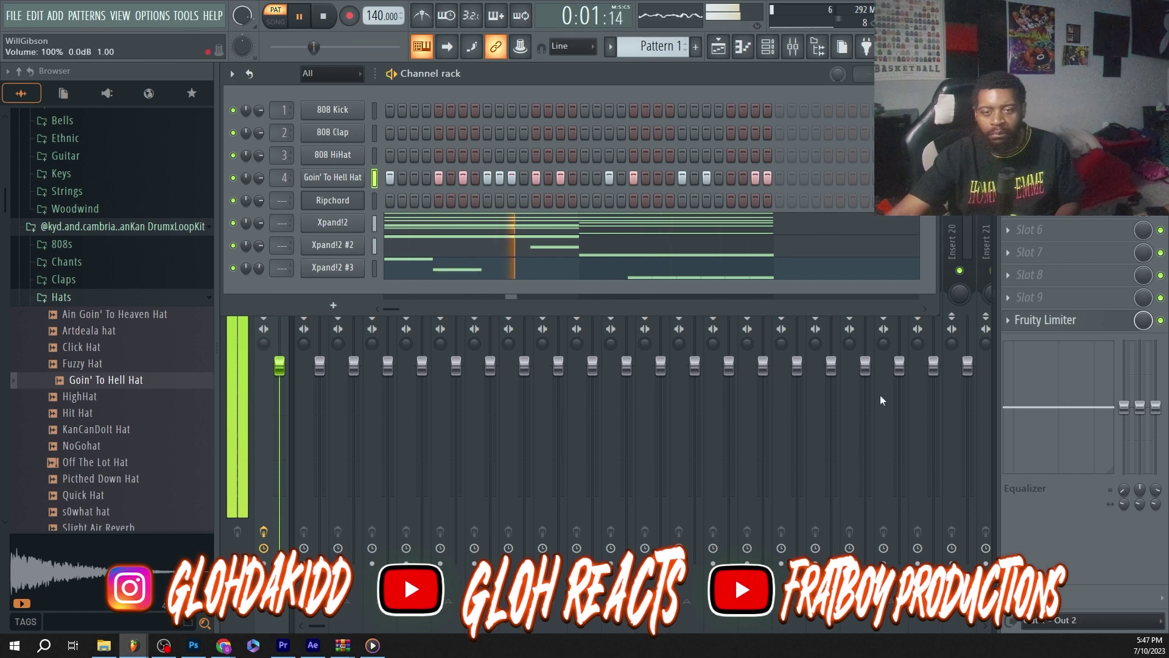
Step: Load Go To Yeat Clap 1 from the Claps folder onto the 808 HiHat channel
{"action": "left_click", "coordinate": [64, 280]}
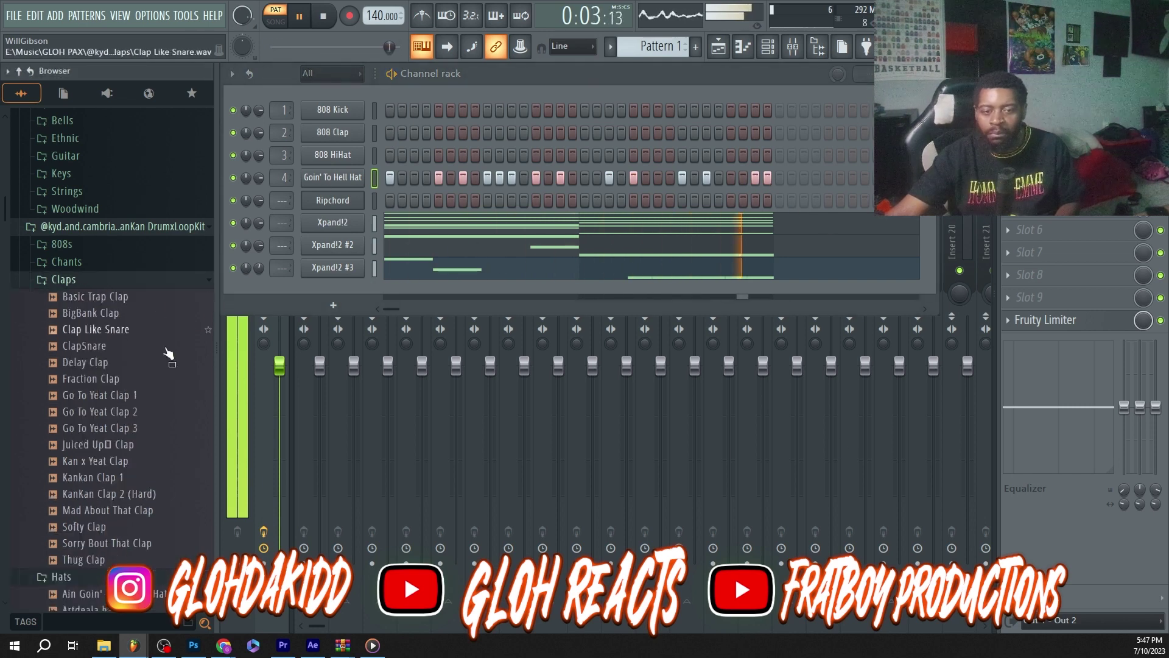
{"action": "left_click_drag", "start_coordinate": [104, 400], "coordinate": [350, 157]}
Step: Add Go To Snare 2 as a new channel and place hits on steps 15, 19 and 31
{"action": "left_click_drag", "start_coordinate": [97, 208], "coordinate": [338, 291]}
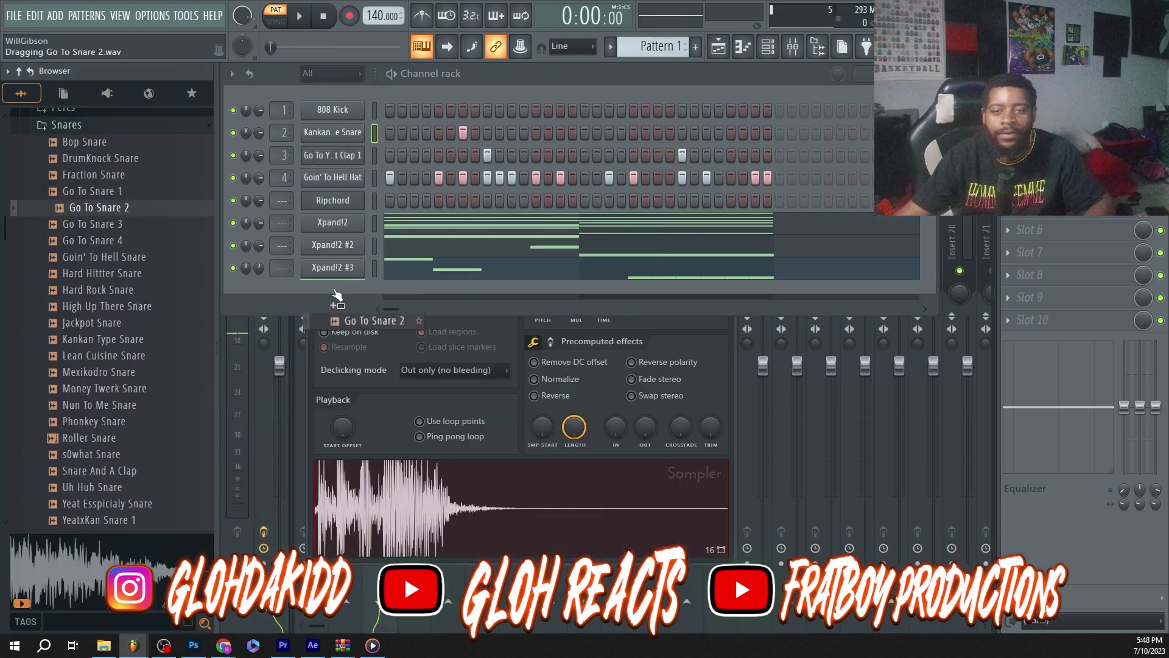
{"action": "key", "text": "space"}
{"action": "left_click", "coordinate": [560, 290]}
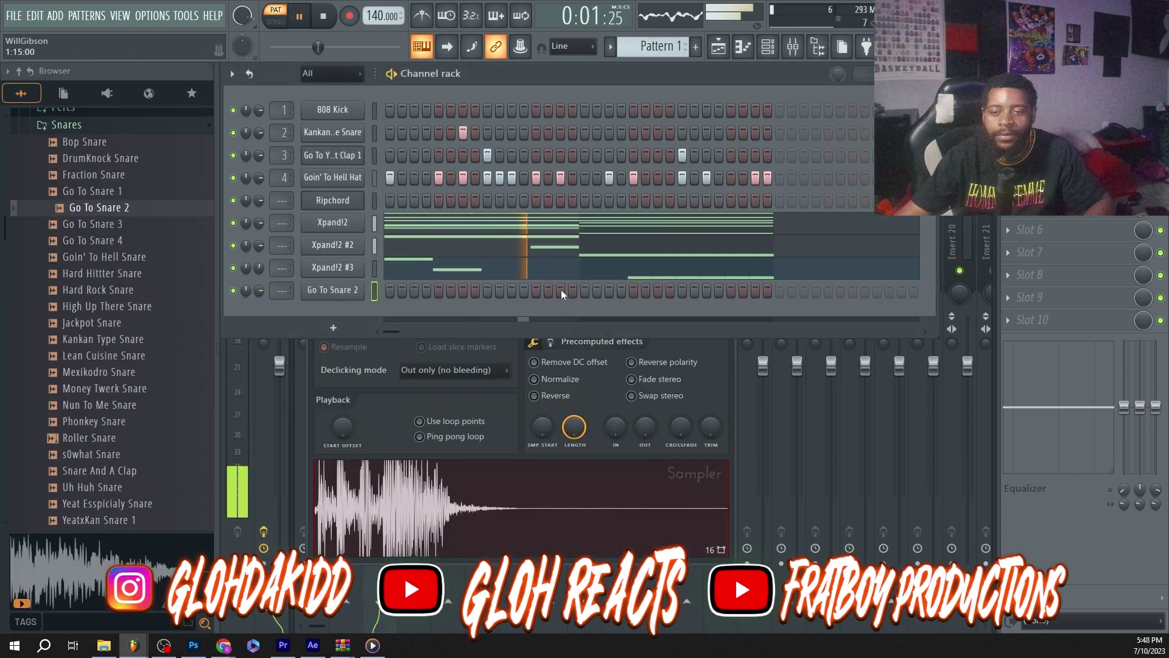
{"action": "left_click", "coordinate": [609, 291]}
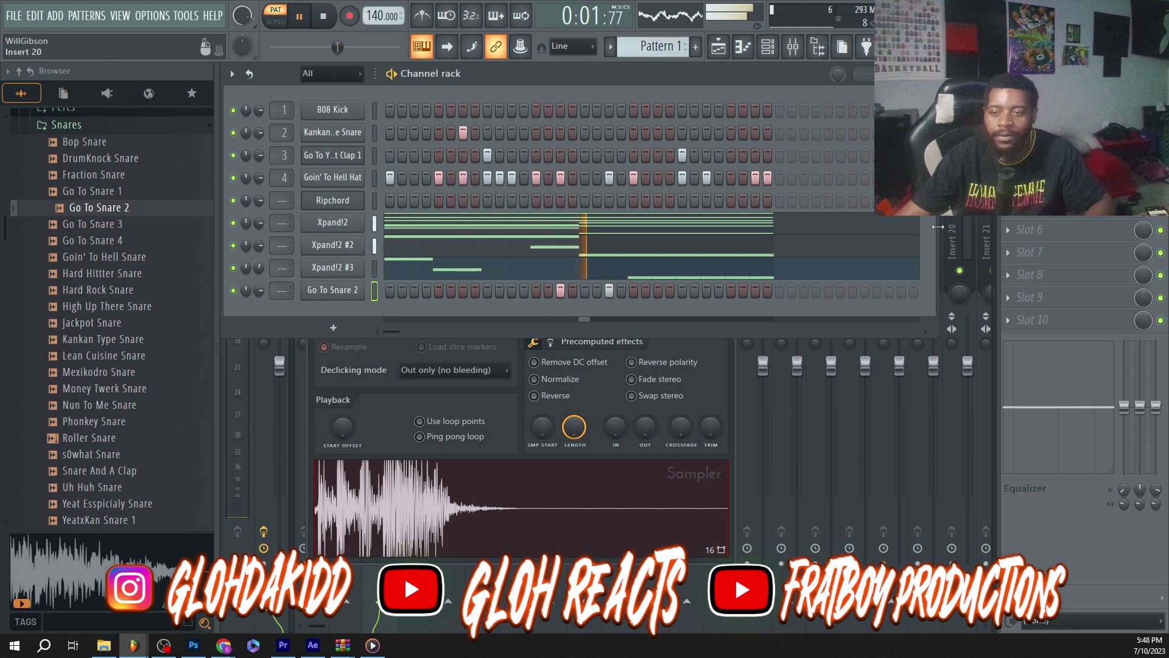
{"action": "left_click", "coordinate": [744, 290]}
{"action": "key", "text": "space"}
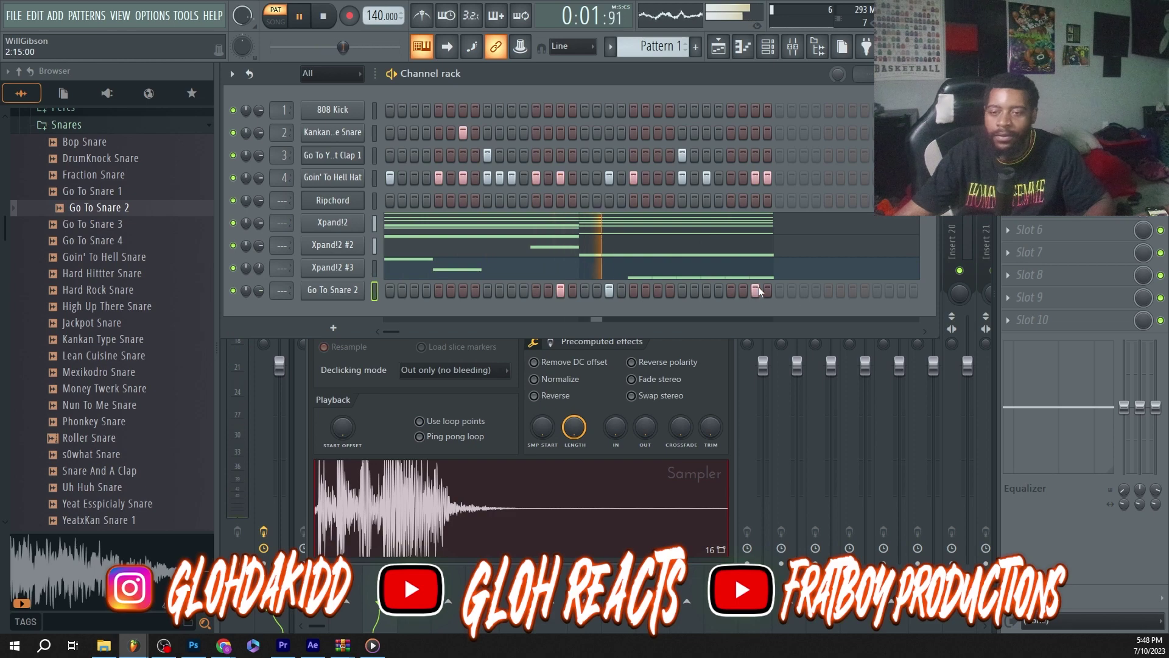
Step: Add s0what Open Hat from the Open Hats folder as a new channel and place hits on steps 1 and 21
{"action": "left_click", "coordinate": [66, 125]}
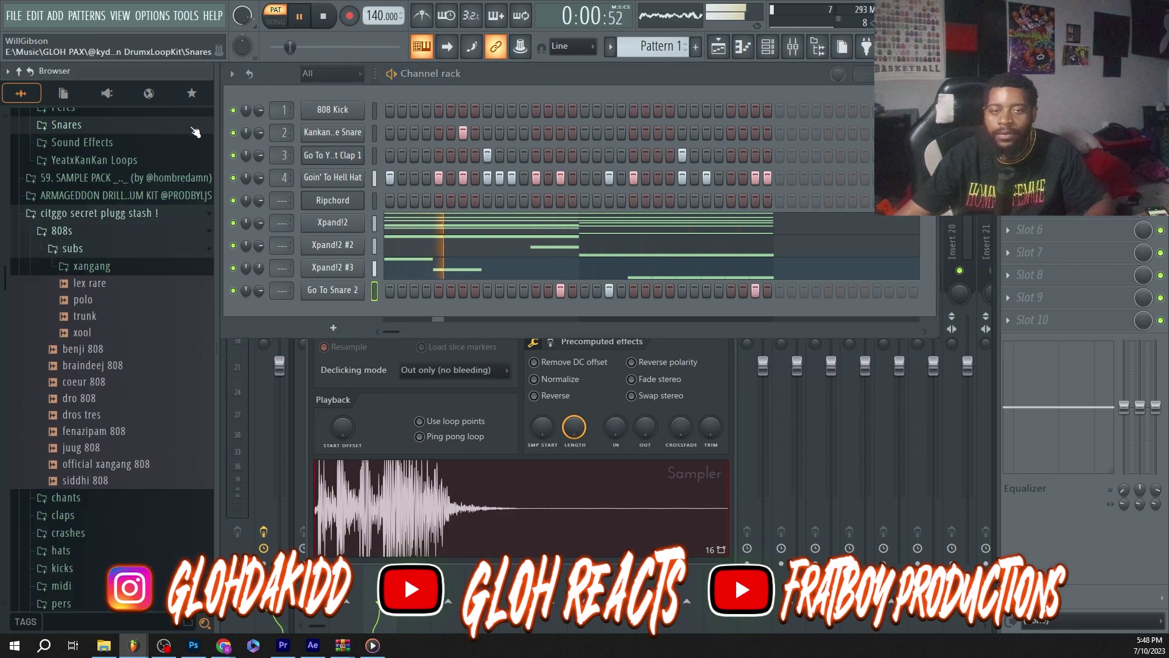
{"action": "left_click_drag", "start_coordinate": [5, 281], "coordinate": [4, 238]}
{"action": "left_click", "coordinate": [74, 286]}
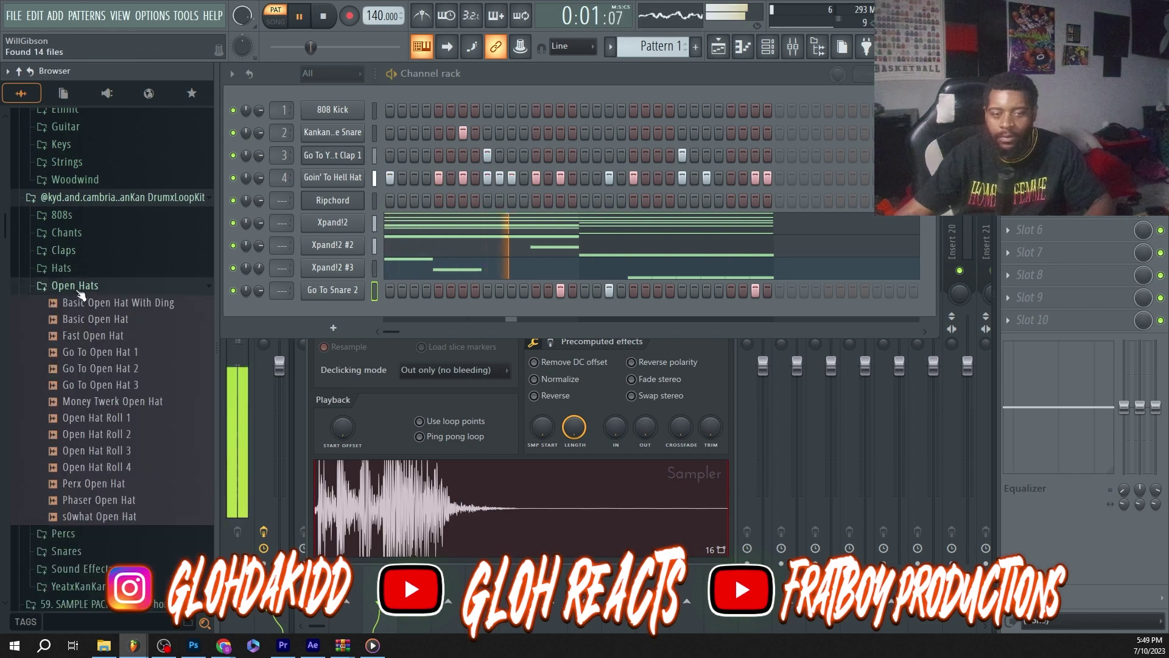
{"action": "left_click", "coordinate": [91, 503]}
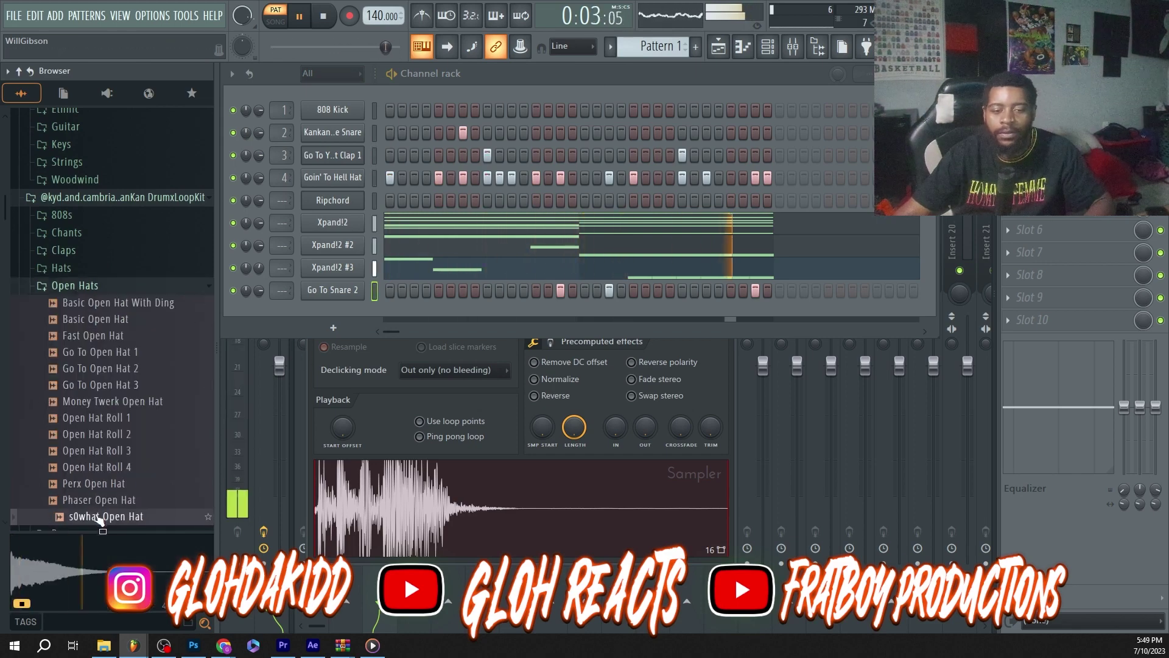
{"action": "left_click", "coordinate": [100, 507]}
{"action": "left_click_drag", "start_coordinate": [104, 516], "coordinate": [367, 317]}
{"action": "left_click", "coordinate": [391, 311]}
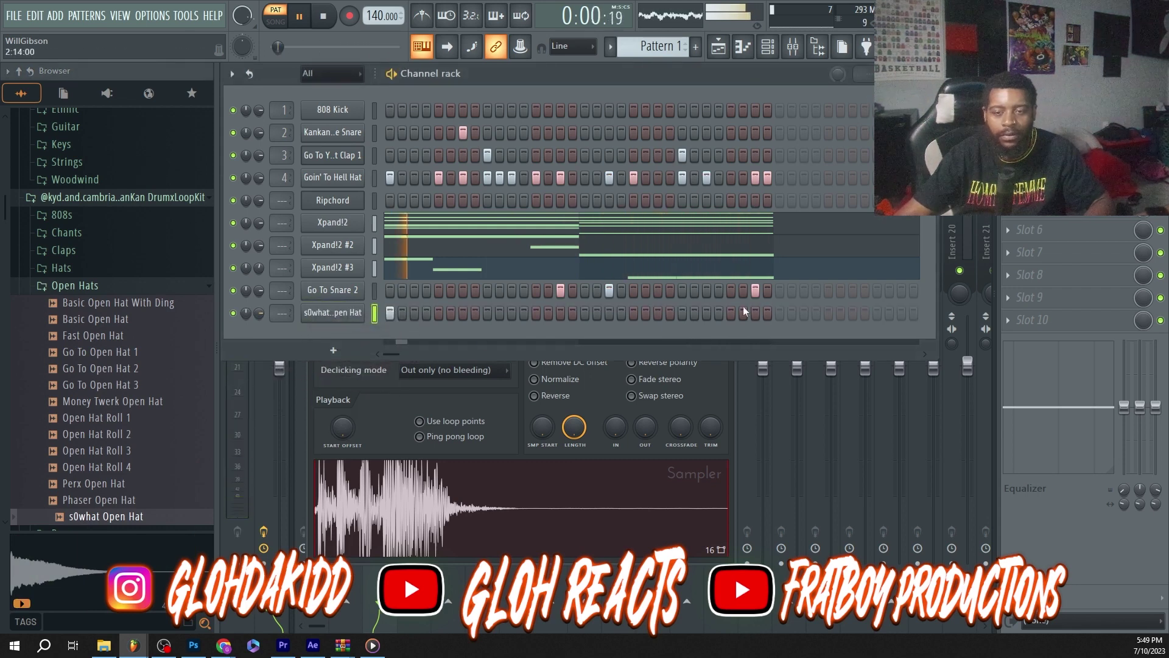
{"action": "left_click", "coordinate": [634, 314]}
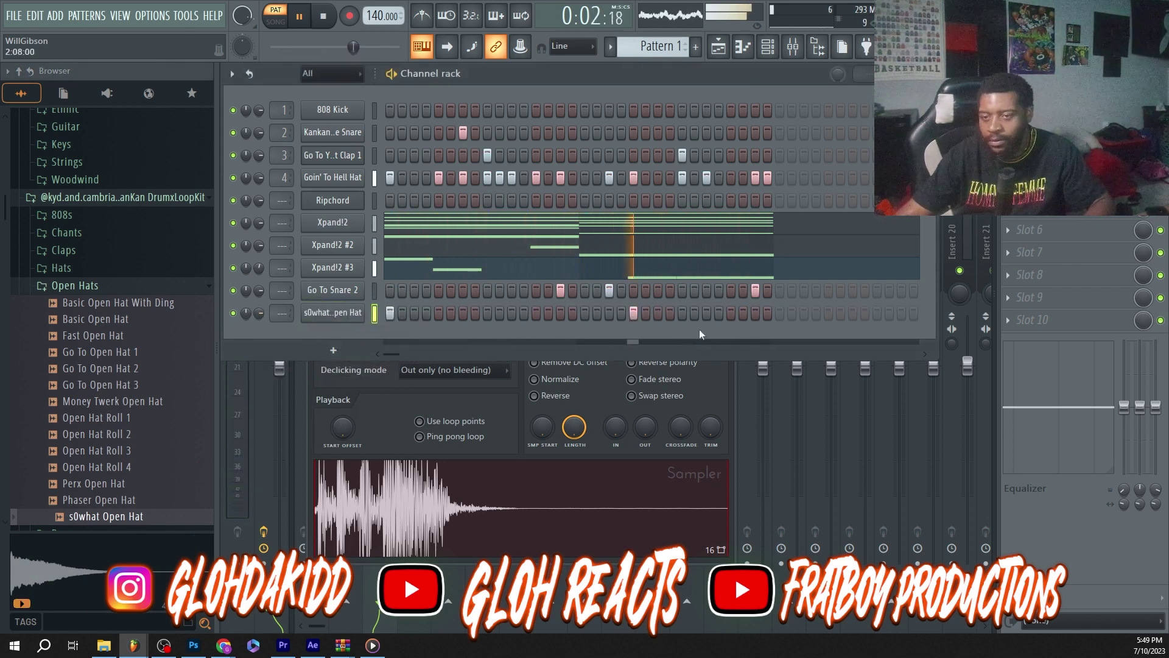
Step: Audition samples in the Percs folder, add Hiangle Perc as a new channel, and place a hit on step 13
{"action": "left_click", "coordinate": [174, 288]}
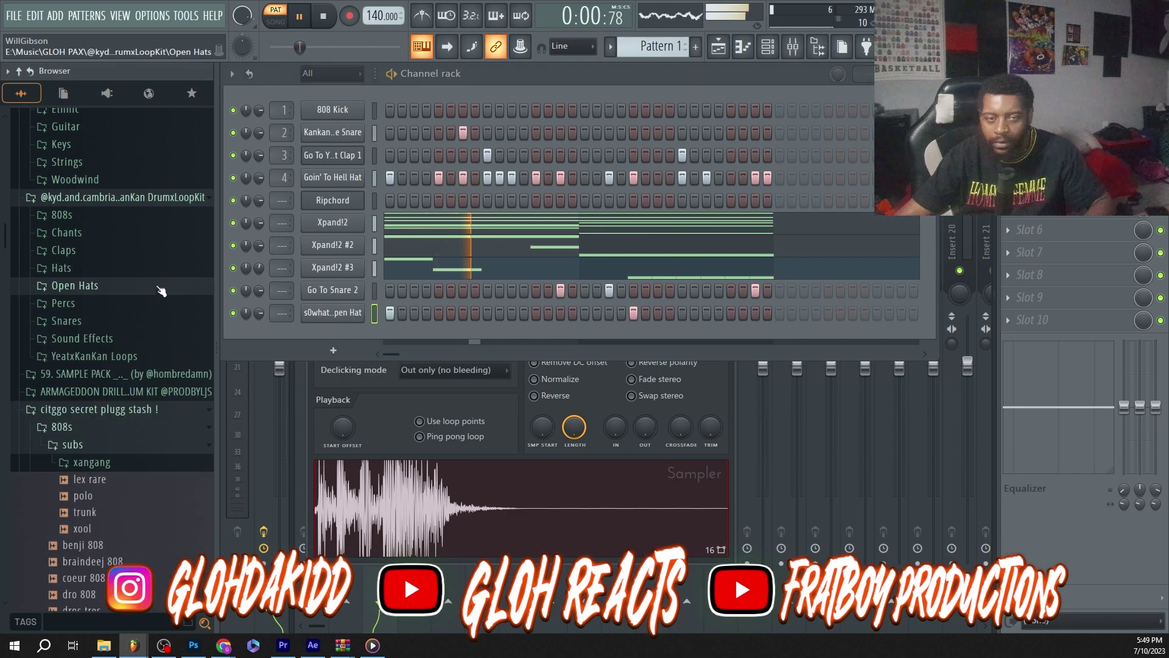
{"action": "left_click", "coordinate": [67, 303]}
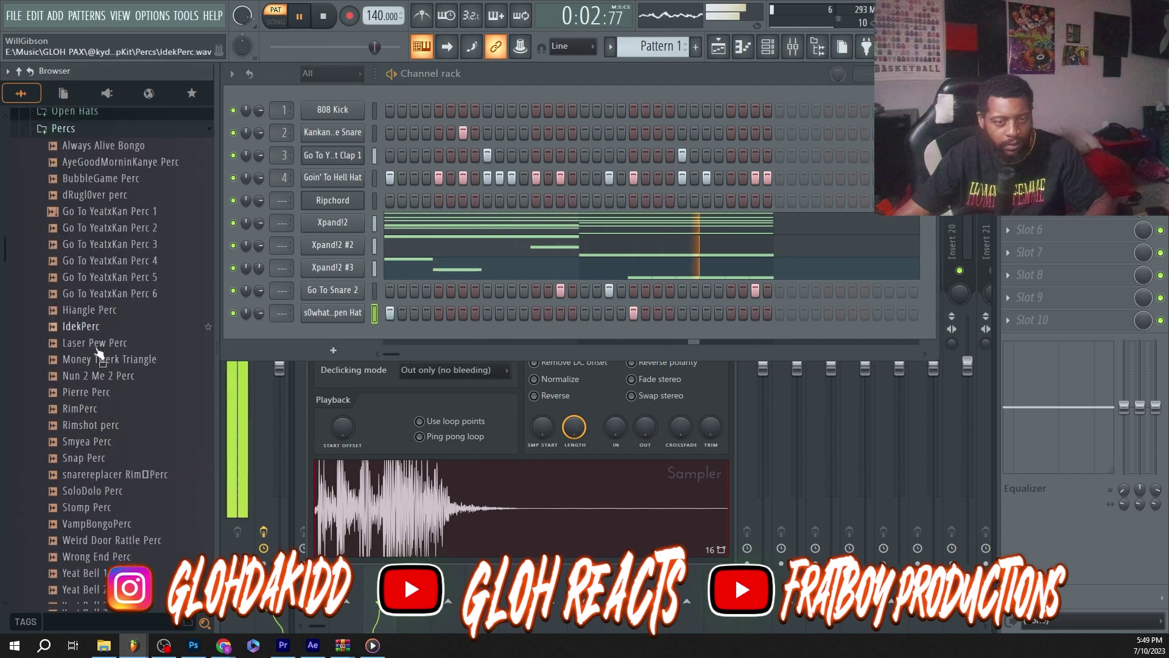
{"action": "left_click", "coordinate": [91, 298]}
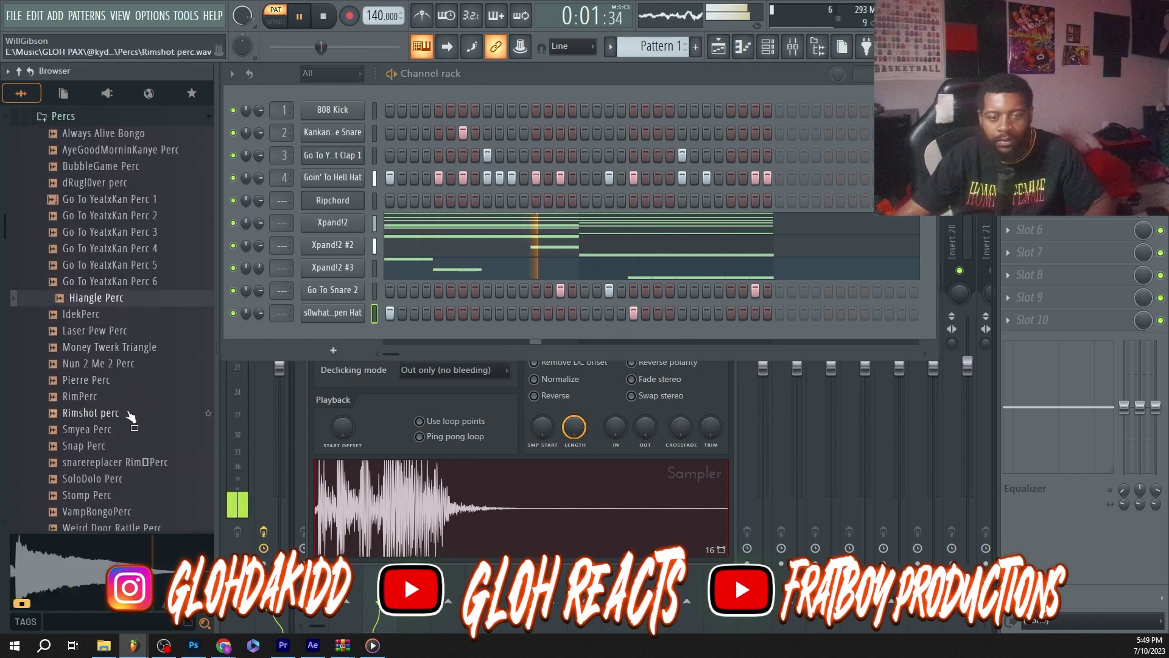
{"action": "left_click", "coordinate": [96, 414]}
{"action": "left_click", "coordinate": [95, 430]}
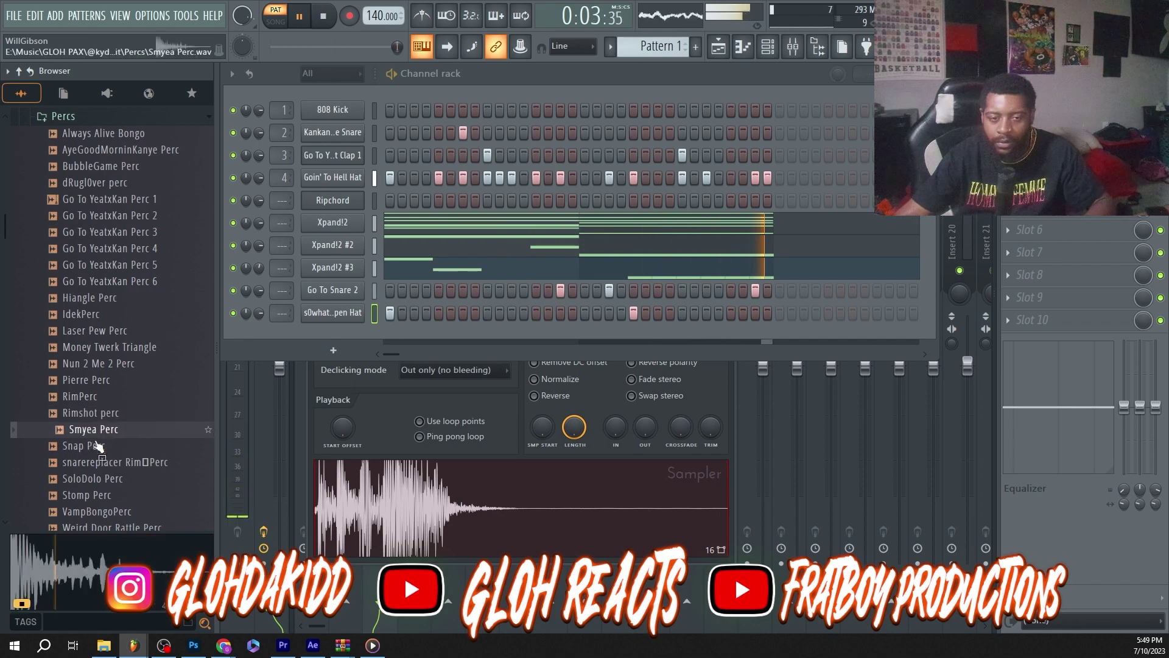
{"action": "left_click_drag", "start_coordinate": [94, 308], "coordinate": [318, 332]}
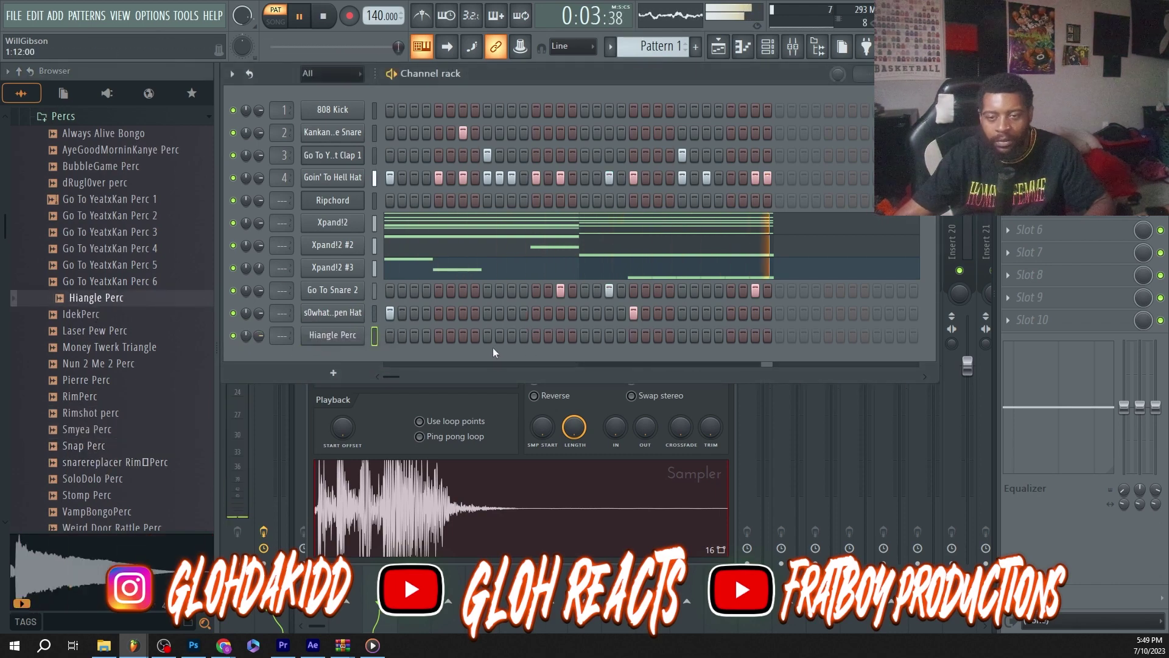
{"action": "left_click", "coordinate": [536, 336]}
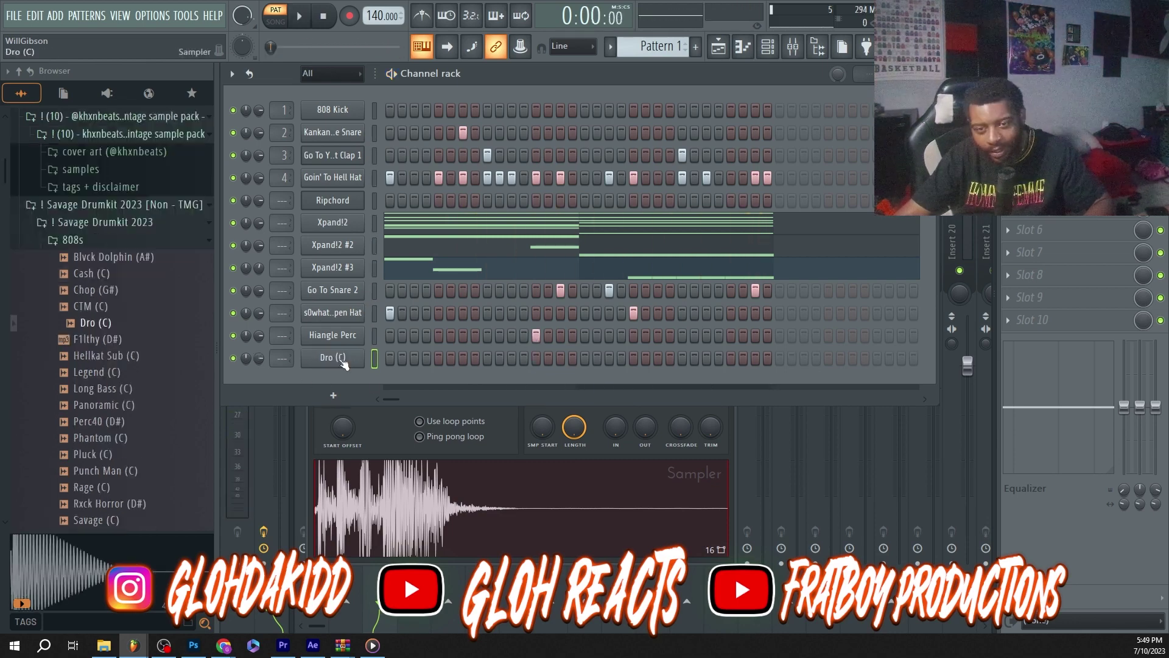
Step: Inspect the Dro (C) sampler's precomputed effects during playback and close the sampler
{"action": "left_click", "coordinate": [332, 358]}
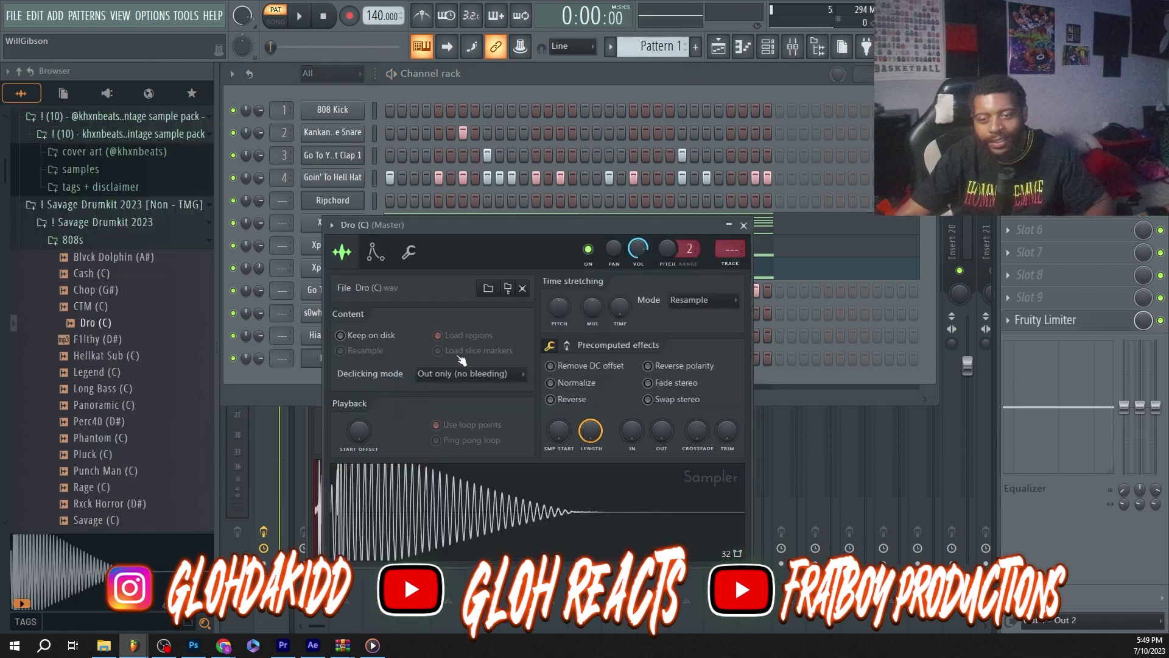
{"action": "key", "text": "space"}
{"action": "left_click", "coordinate": [549, 345]}
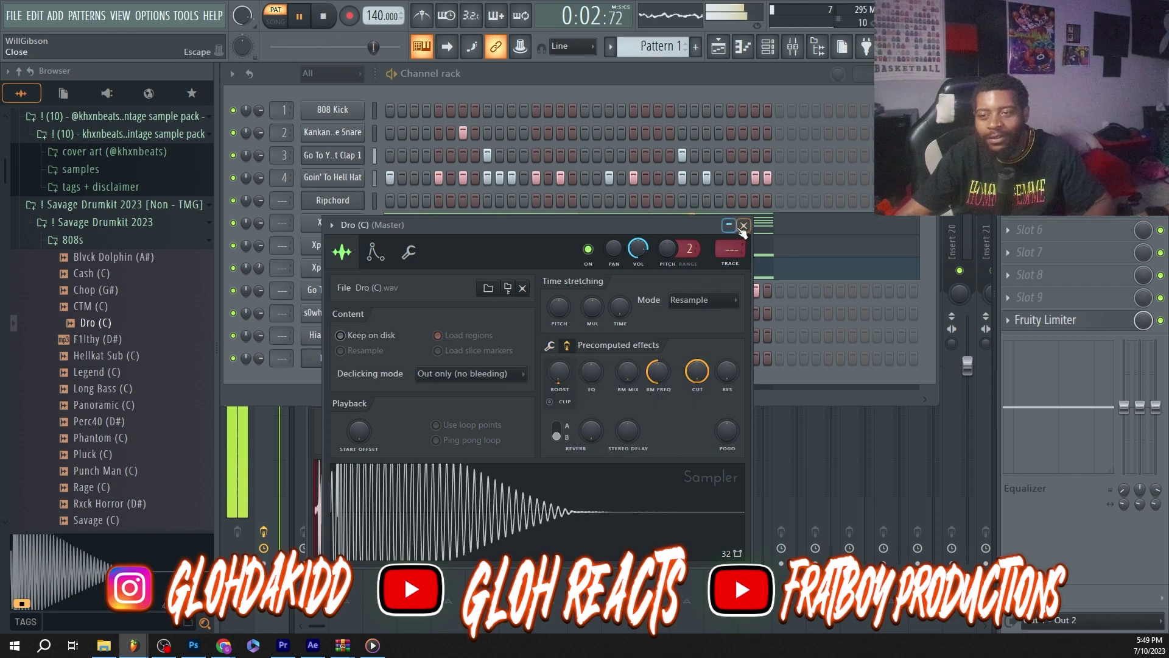
{"action": "left_click", "coordinate": [743, 225]}
Step: Place two-step E5 notes in the Dro (C) piano roll at the pattern start and at steps 21 and 27
{"action": "right_click", "coordinate": [363, 353]}
{"action": "left_click", "coordinate": [423, 356]}
{"action": "left_click_drag", "start_coordinate": [247, 395], "coordinate": [282, 344]}
{"action": "key", "text": "space"}
{"action": "left_click", "coordinate": [378, 329]}
{"action": "key", "text": "space"}
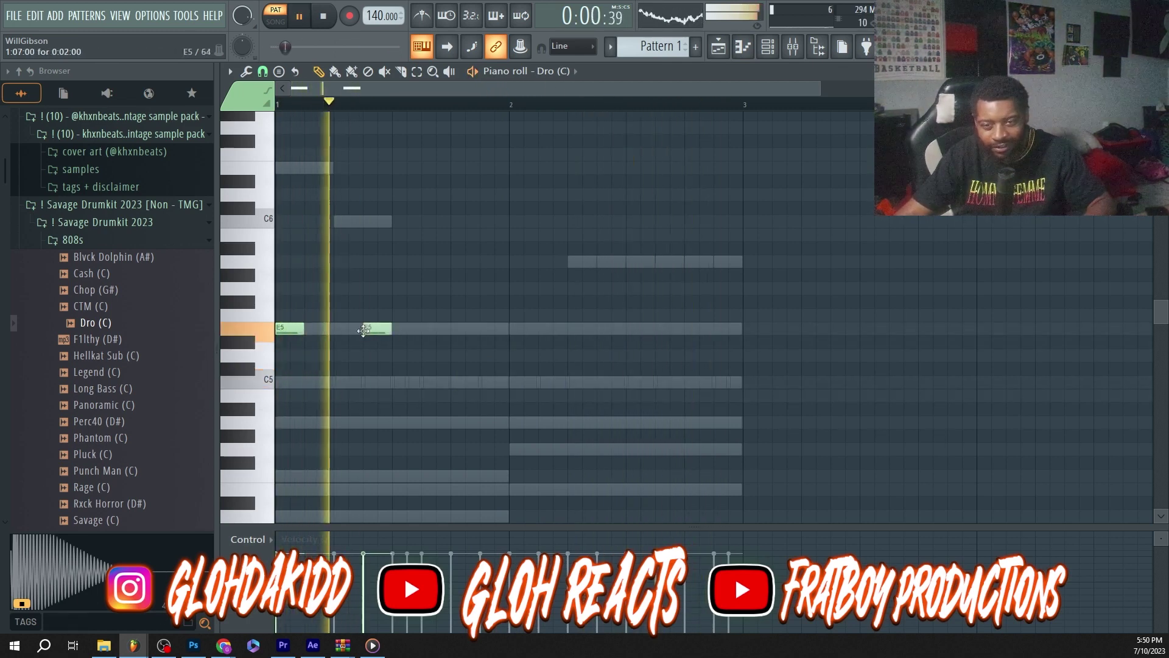
{"action": "right_click", "coordinate": [377, 328]}
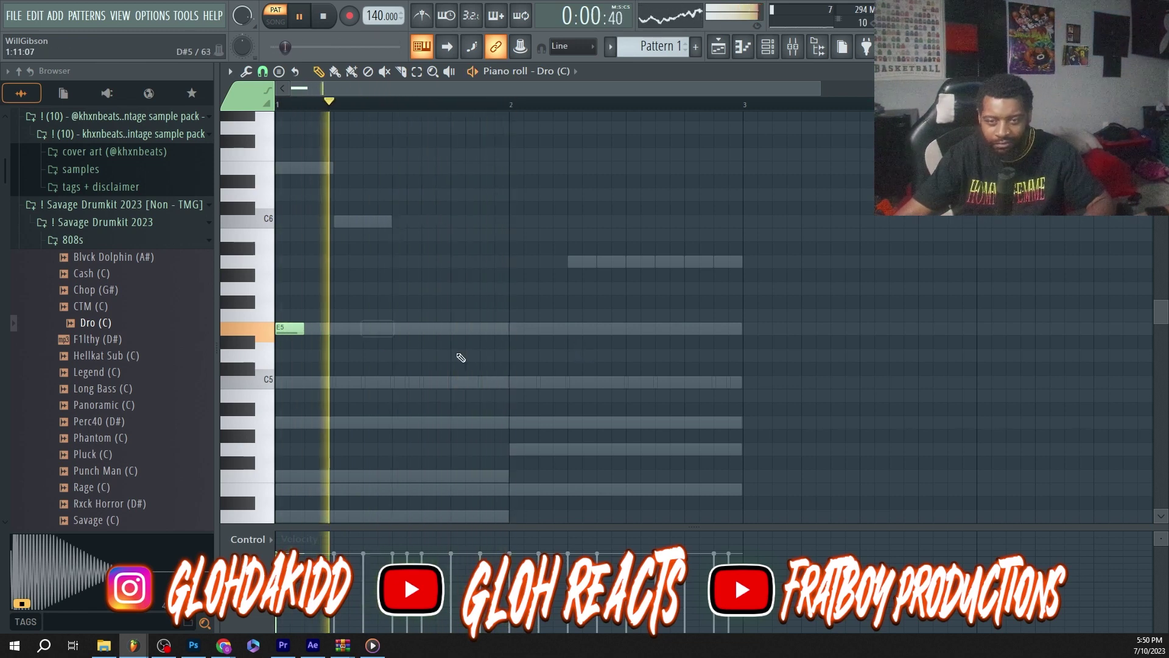
{"action": "left_click", "coordinate": [572, 329]}
{"action": "left_click", "coordinate": [671, 329]}
Step: Audition Spinz (C) in the 808s folder and add it as a new channel below Rage (C) #2
{"action": "key", "text": "F6"}
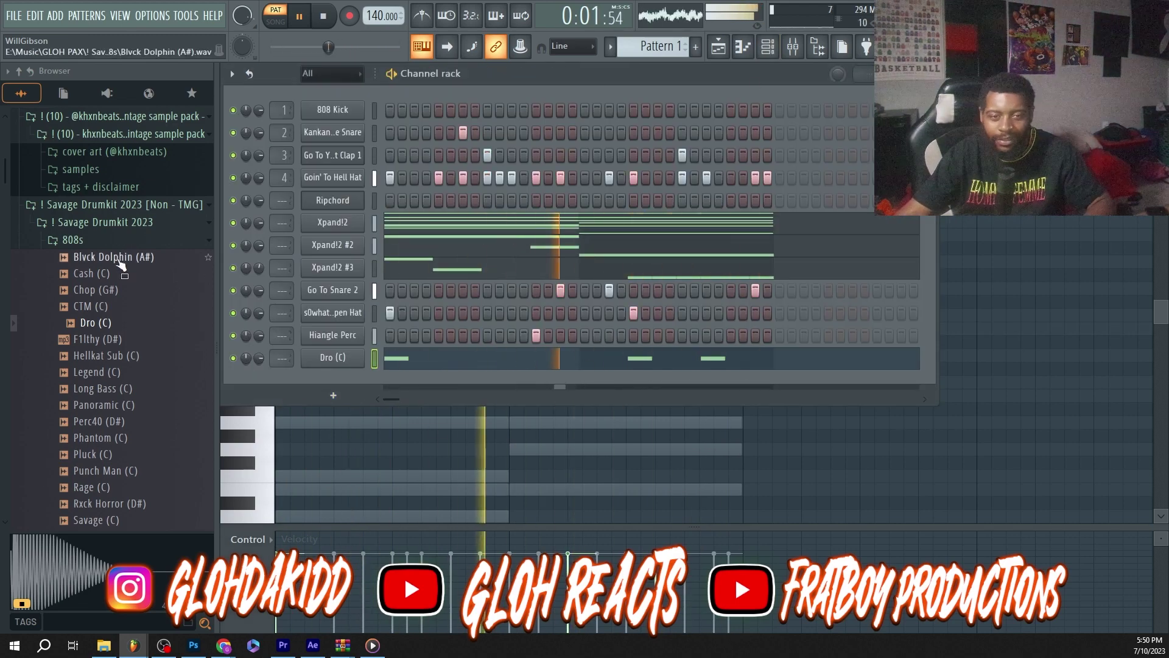
{"action": "scroll", "coordinate": [92, 317], "scroll_direction": "down", "scroll_amount": 6}
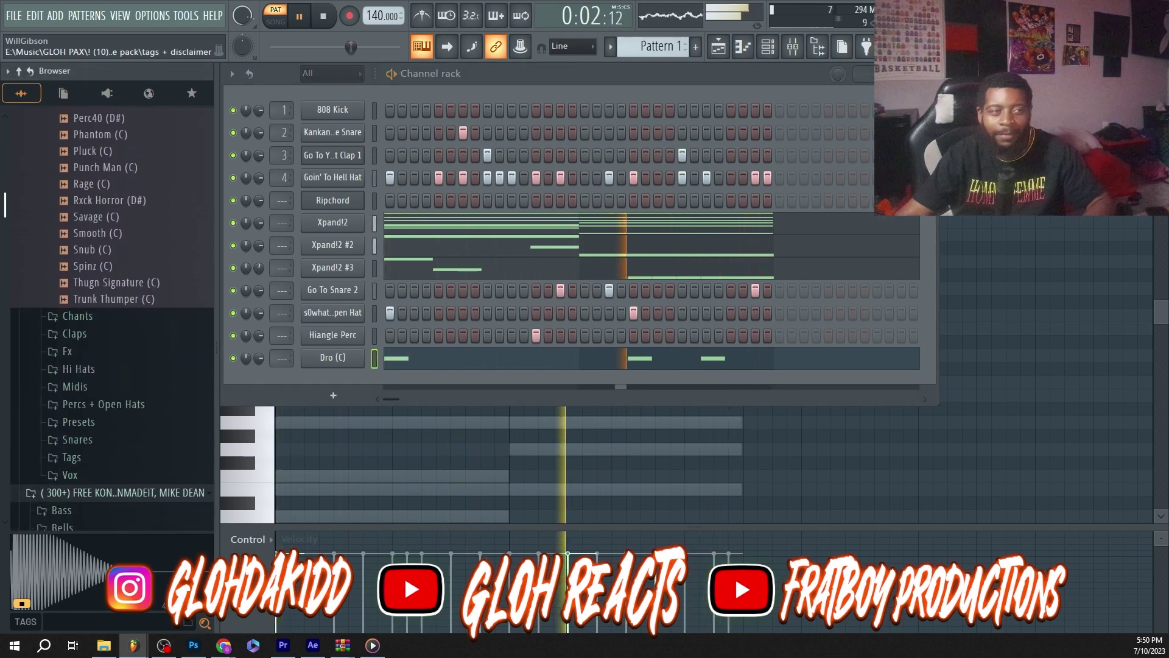
{"action": "scroll", "coordinate": [91, 316], "scroll_direction": "down", "scroll_amount": 1}
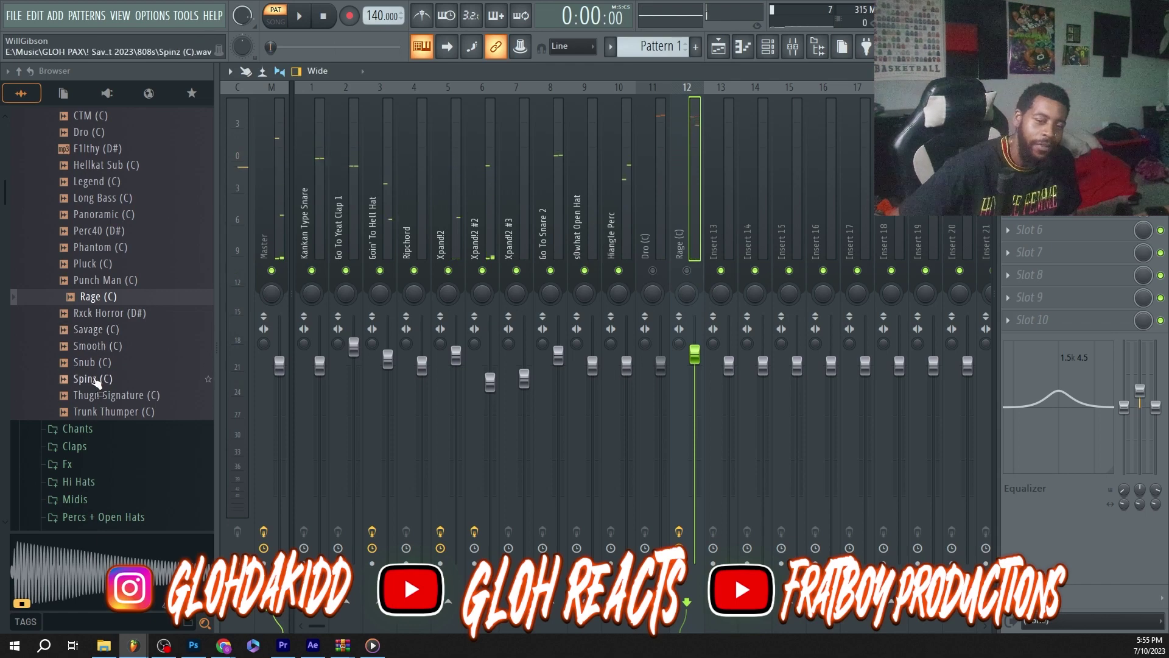
{"action": "left_click", "coordinate": [93, 379]}
{"action": "key", "text": "F9"}
{"action": "left_click_drag", "start_coordinate": [164, 362], "coordinate": [434, 324]}
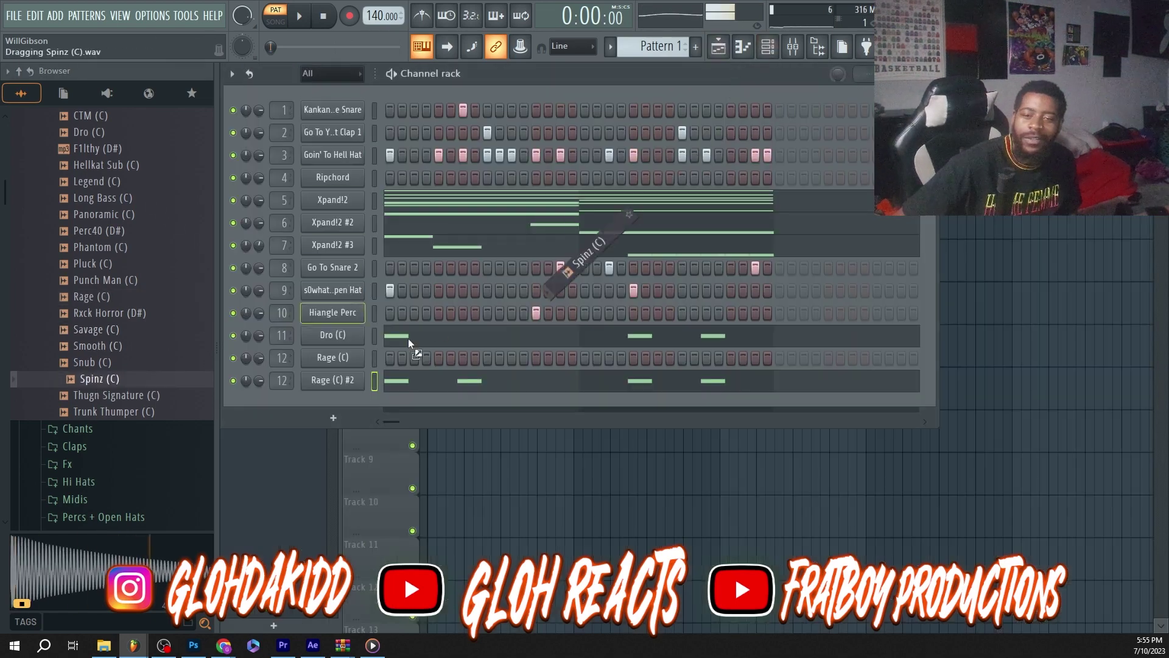
{"action": "left_click_drag", "start_coordinate": [339, 414], "coordinate": [339, 409]}
Step: Enable Cut itself for the Spinz (C) and Rage (C) #2 channels, and restore the cut notes to Rage (C) #2
{"action": "right_click", "coordinate": [364, 380]}
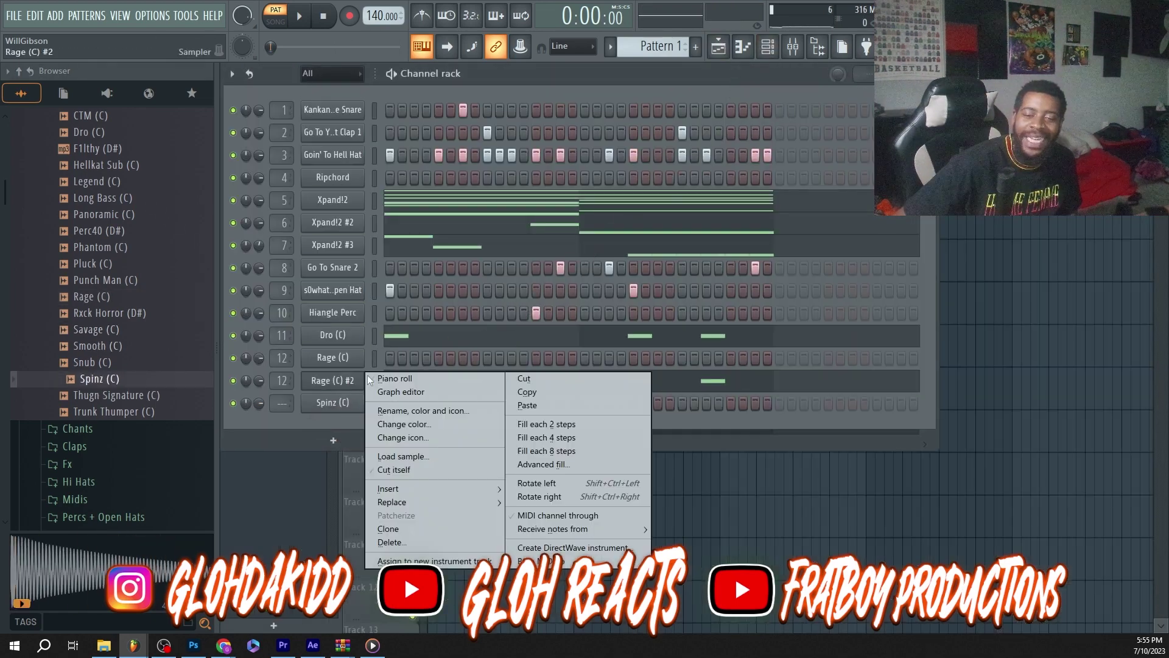
{"action": "left_click", "coordinate": [565, 383]}
{"action": "right_click", "coordinate": [362, 401]}
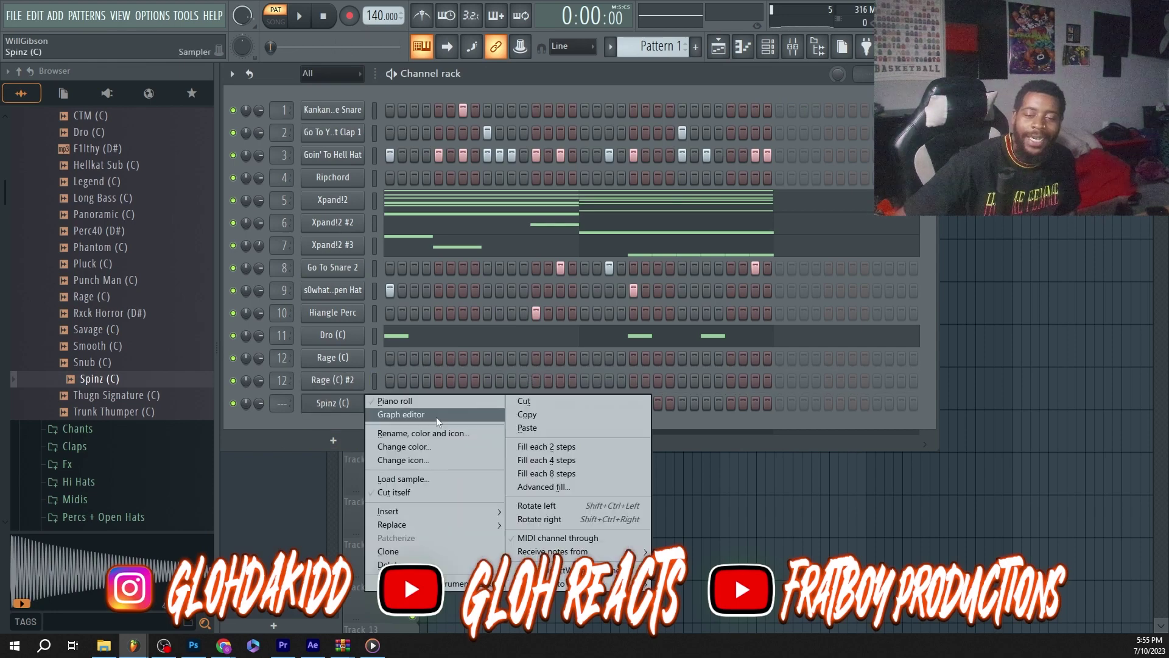
{"action": "left_click", "coordinate": [393, 493]}
{"action": "right_click", "coordinate": [330, 404]}
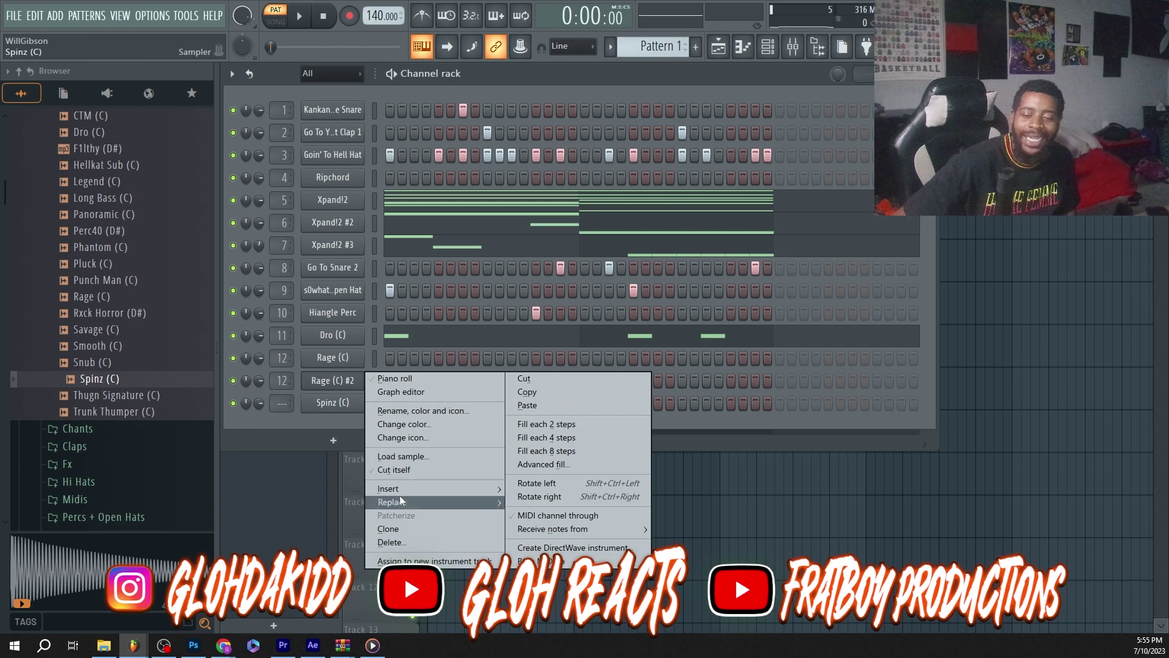
{"action": "left_click", "coordinate": [393, 469]}
{"action": "right_click", "coordinate": [338, 384]}
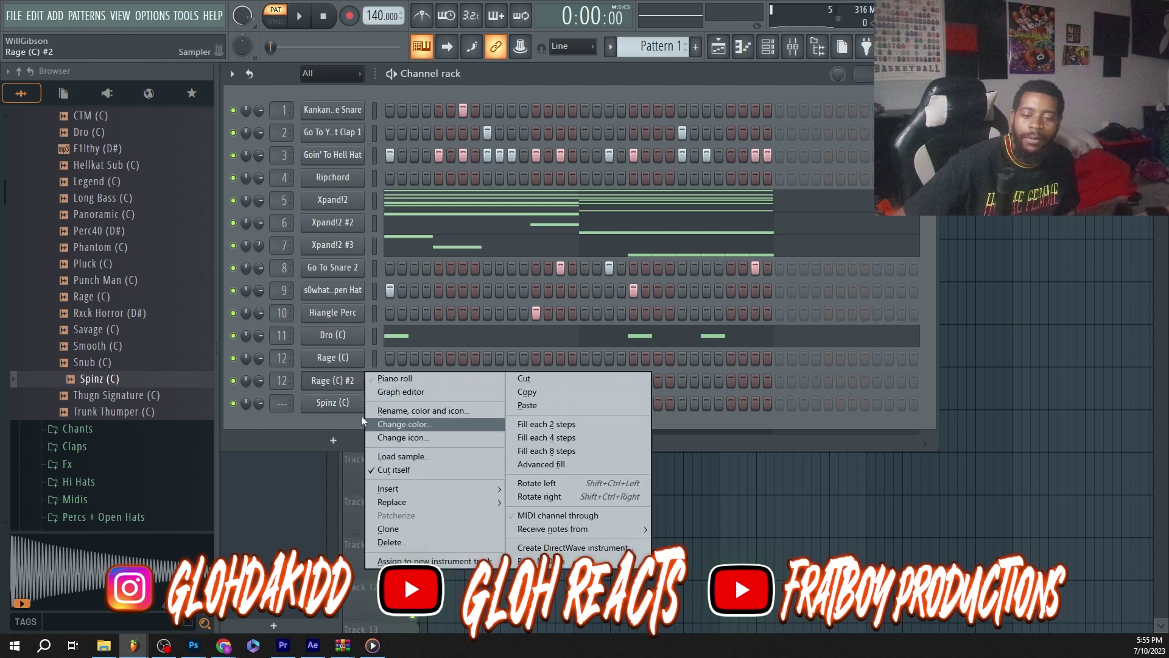
{"action": "left_click", "coordinate": [550, 406]}
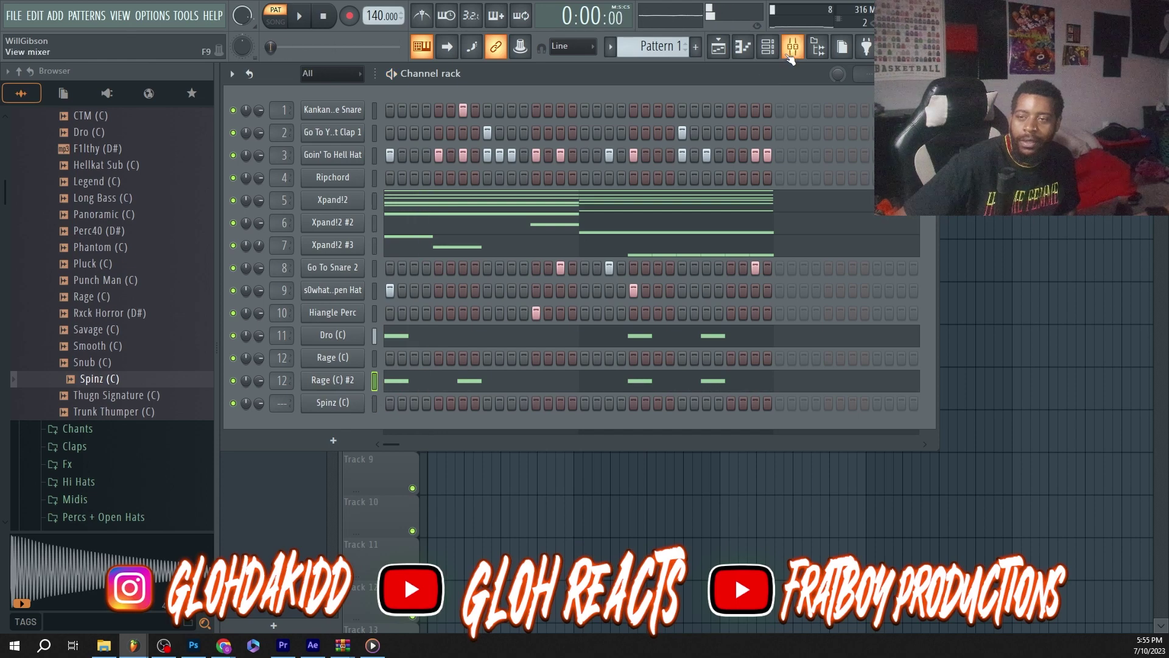
Step: Adjust the Rage (C) mixer track during playback to 104% volume and 2.9 dB on EQ band 2, and mute it
{"action": "left_click", "coordinate": [792, 47]}
{"action": "key", "text": "space"}
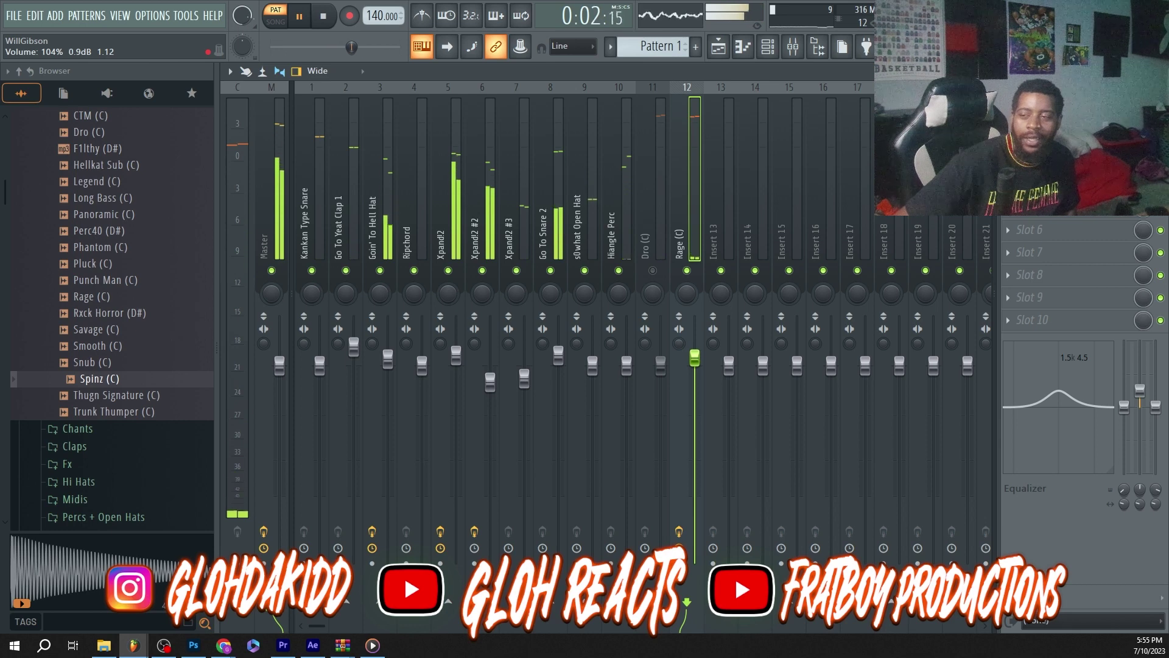
{"action": "left_click_drag", "start_coordinate": [688, 347], "coordinate": [699, 364]}
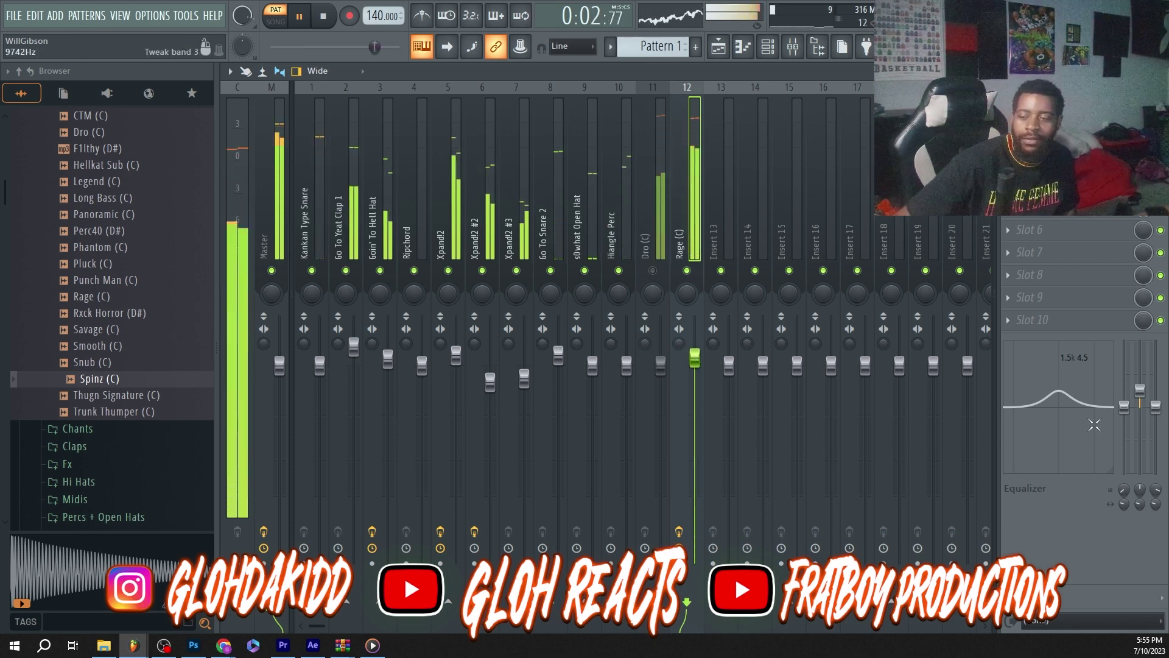
{"action": "left_click_drag", "start_coordinate": [1124, 407], "coordinate": [1124, 403]}
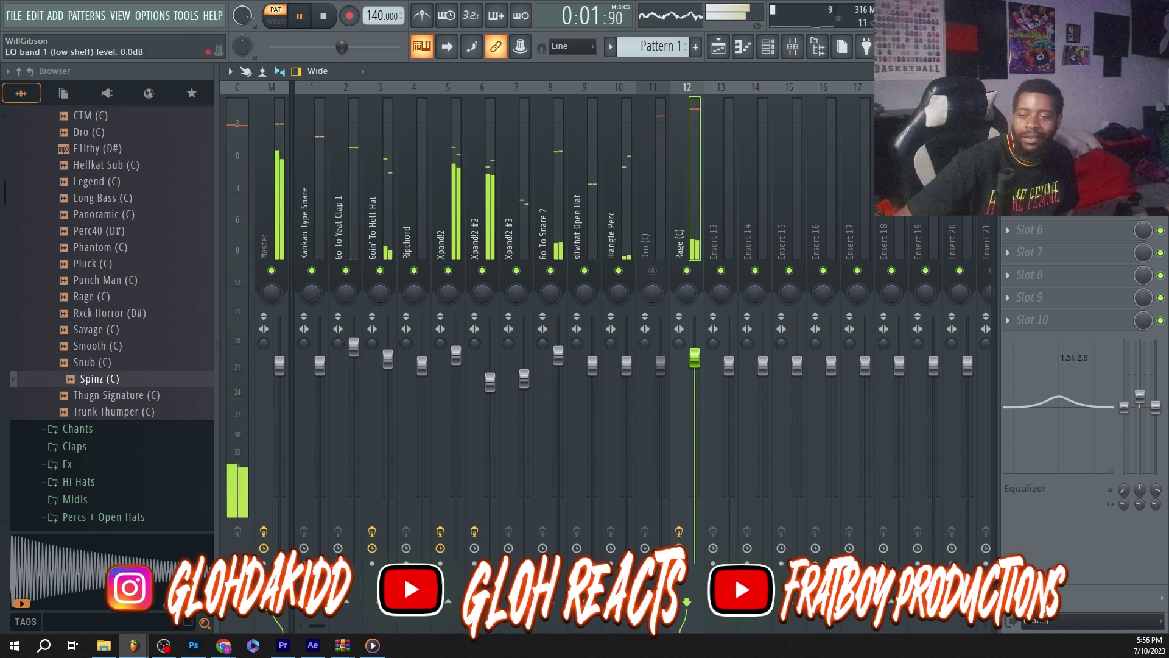
{"action": "left_click", "coordinate": [688, 270]}
{"action": "key", "text": "space"}
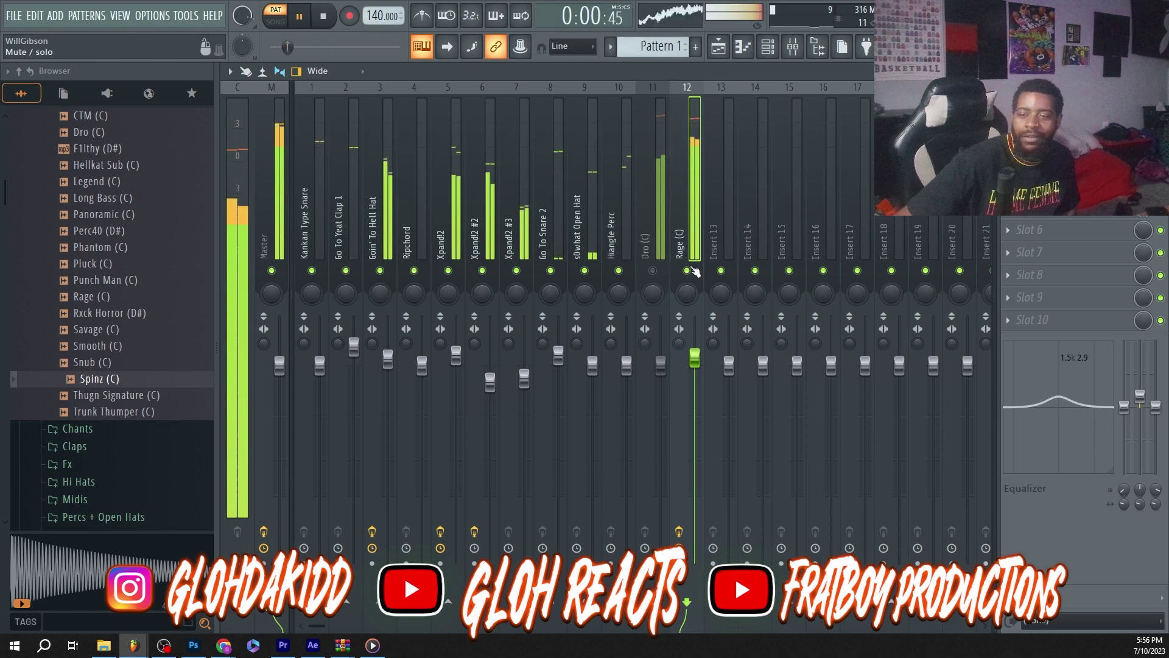
Step: Move the Rage (C) #2 note pattern to the Spinz (C) channel by cutting and pasting it
{"action": "left_click", "coordinate": [768, 48]}
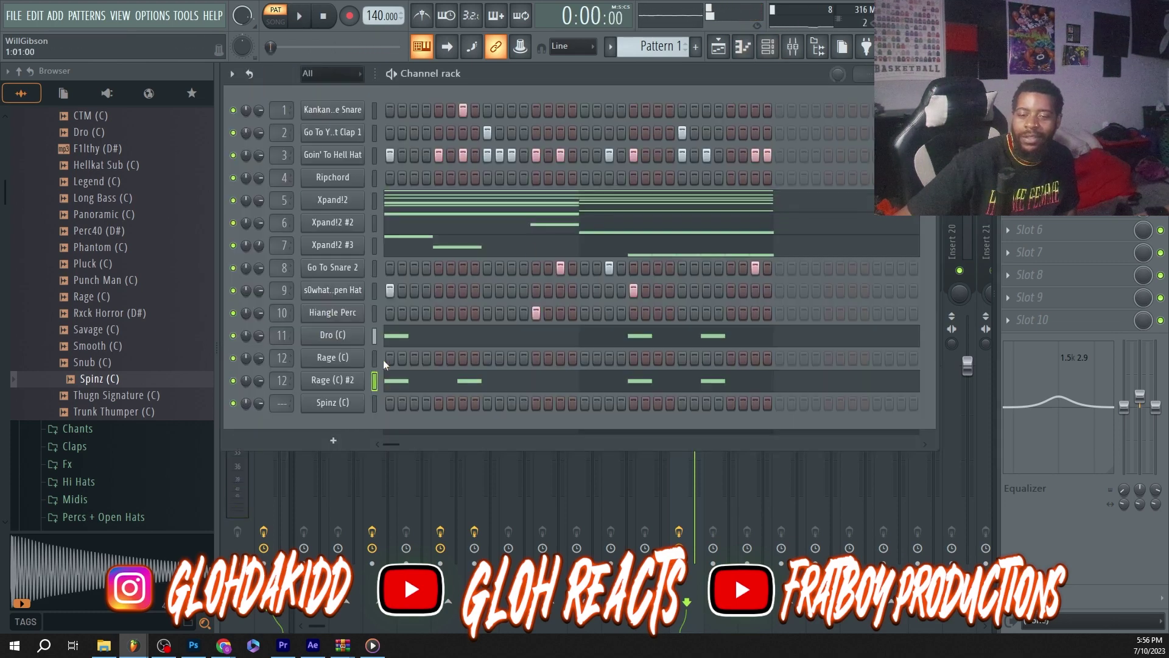
{"action": "right_click", "coordinate": [337, 383]}
{"action": "left_click", "coordinate": [538, 378]}
{"action": "right_click", "coordinate": [331, 402]}
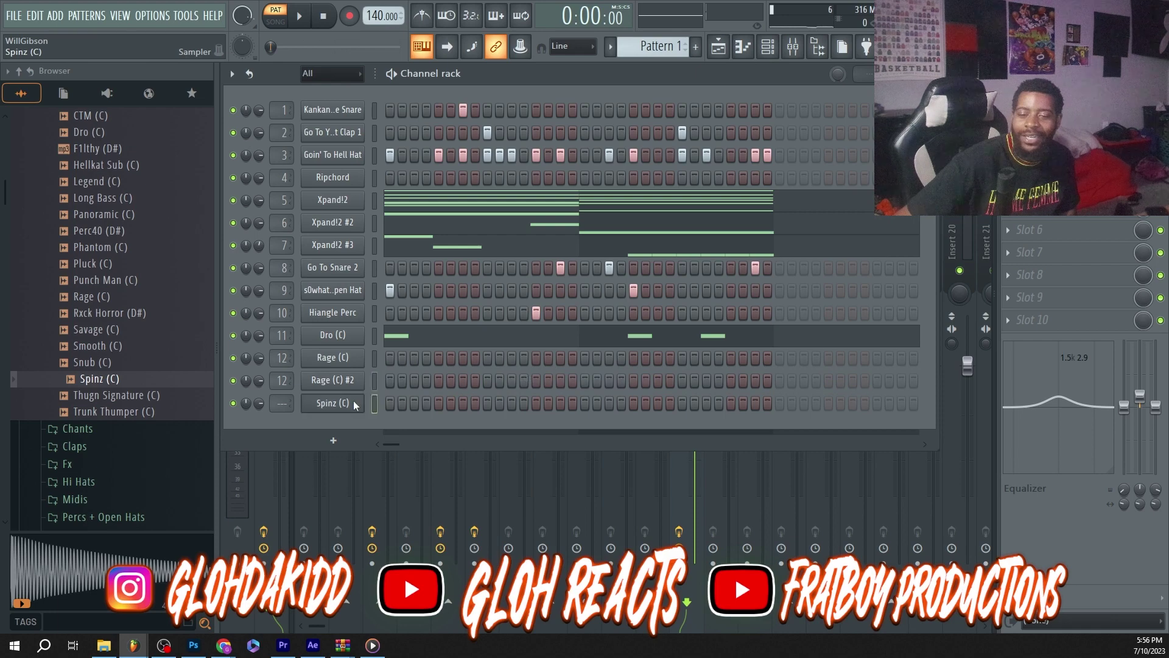
{"action": "left_click", "coordinate": [572, 429]}
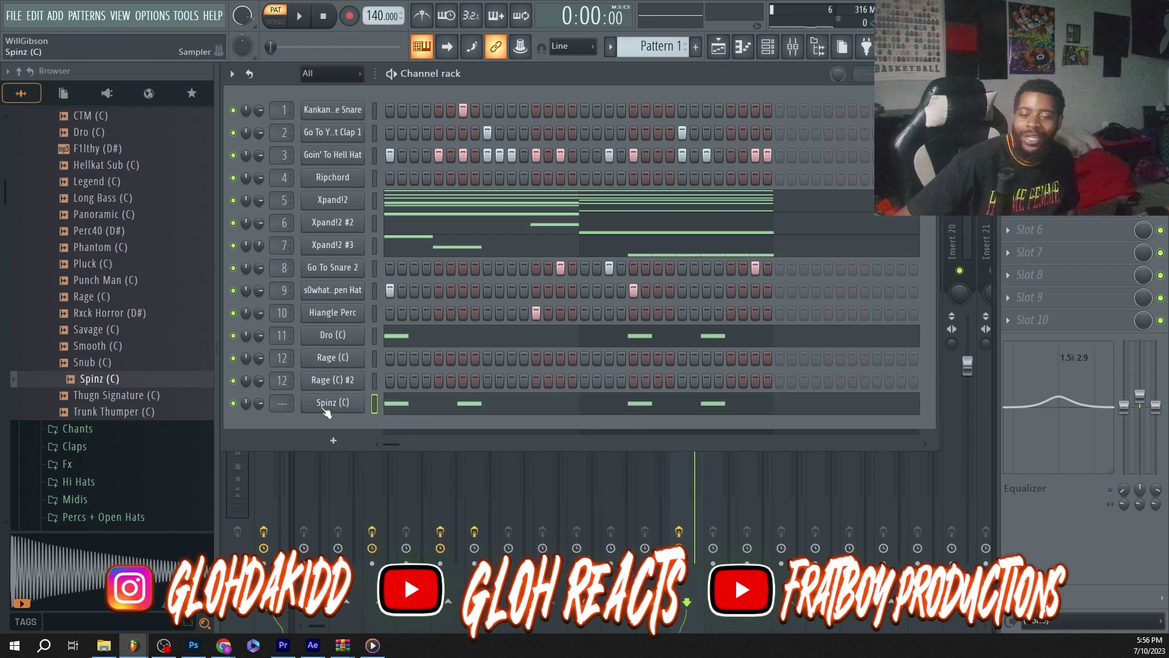
Step: Raise the silence trimming threshold and boost in the Spinz (C) sampler's precomputed effects, and play the pattern
{"action": "left_click", "coordinate": [327, 403]}
{"action": "left_click_drag", "start_coordinate": [628, 336], "coordinate": [628, 298]}
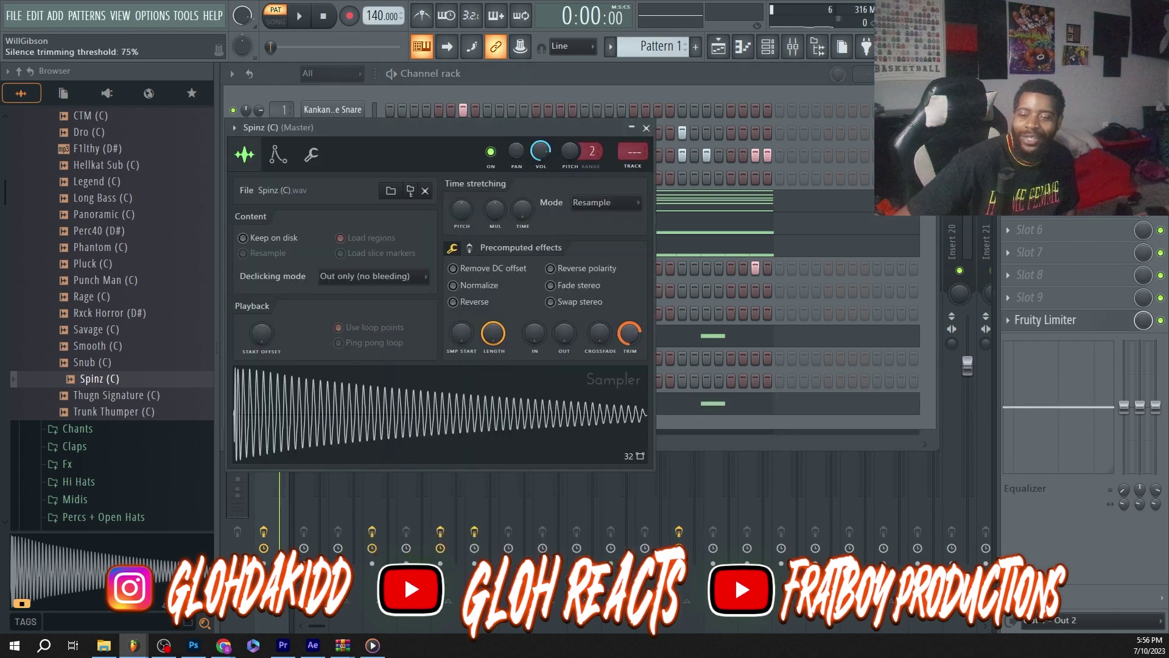
{"action": "left_click", "coordinate": [469, 248]}
{"action": "left_click_drag", "start_coordinate": [462, 275], "coordinate": [462, 272]}
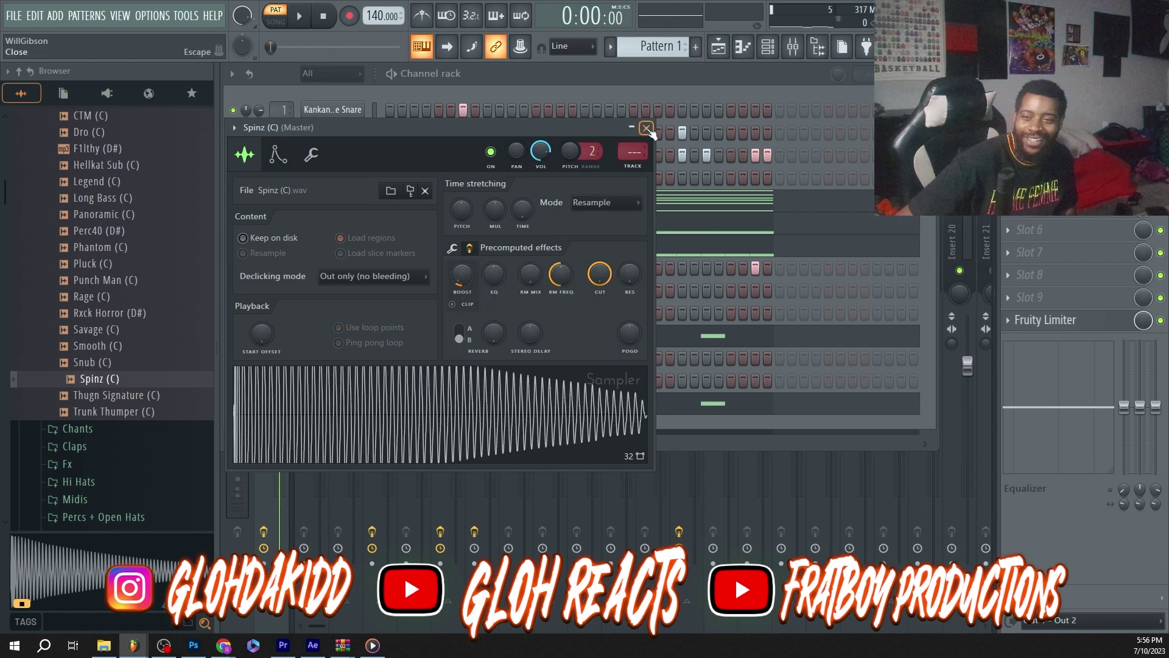
{"action": "left_click", "coordinate": [646, 127]}
{"action": "key", "text": "space"}
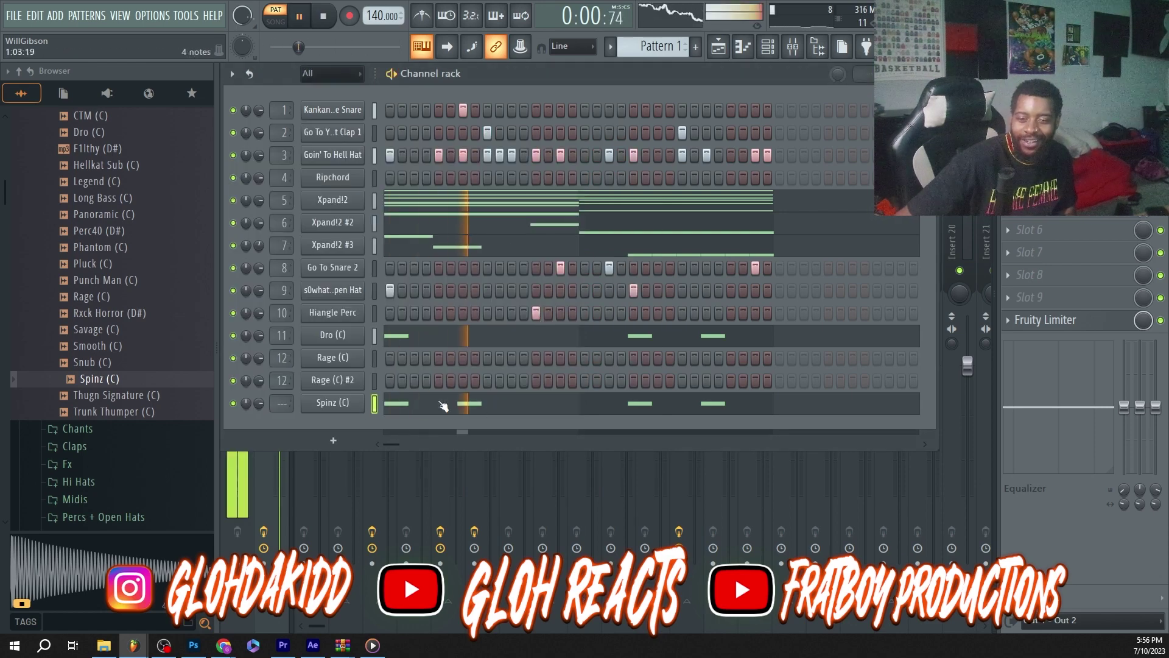
Step: Check the Spinz (C) notes in the piano roll and set the channel's volume to 94% in its sampler
{"action": "left_click", "coordinate": [470, 404]}
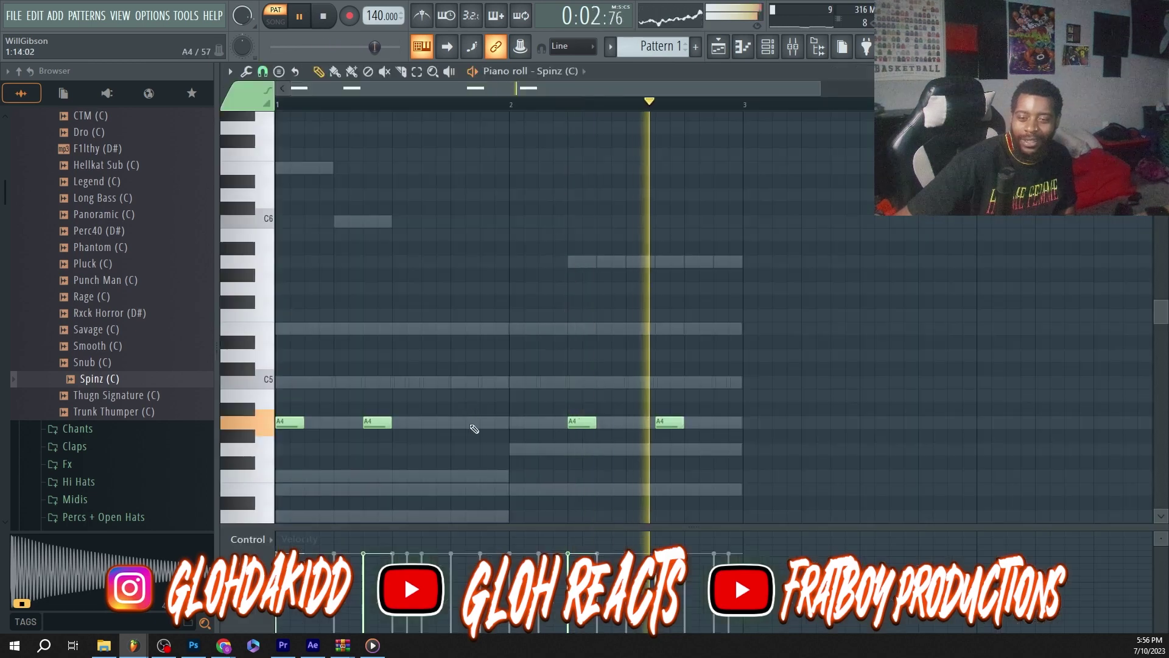
{"action": "left_click", "coordinate": [782, 49]}
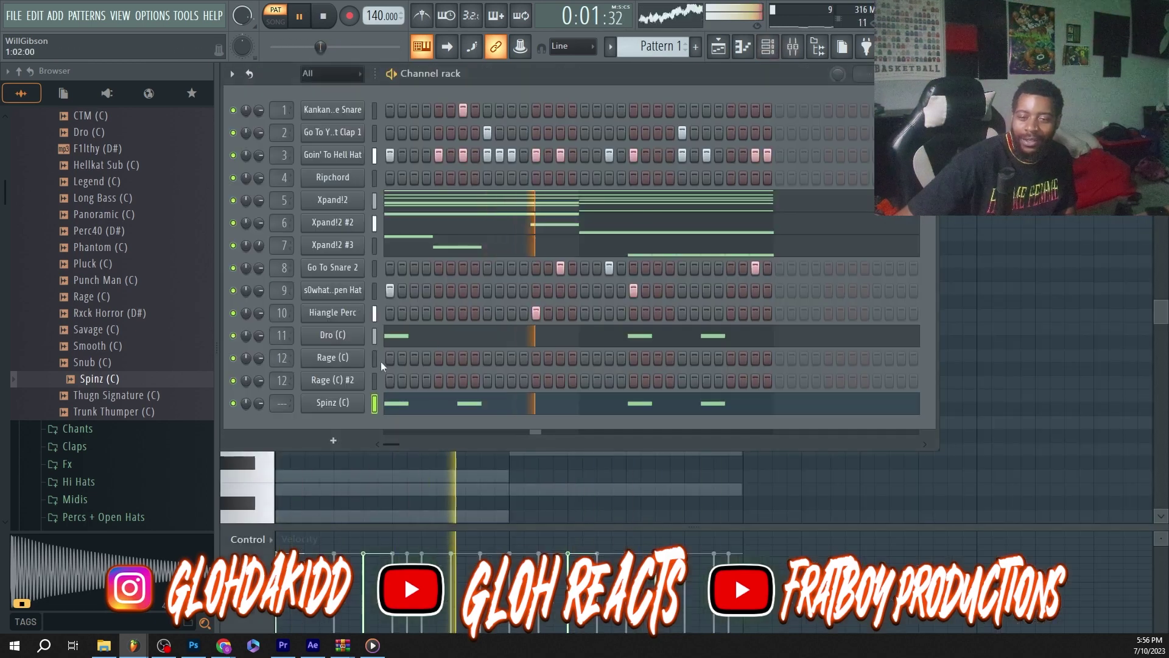
{"action": "left_click", "coordinate": [332, 399]}
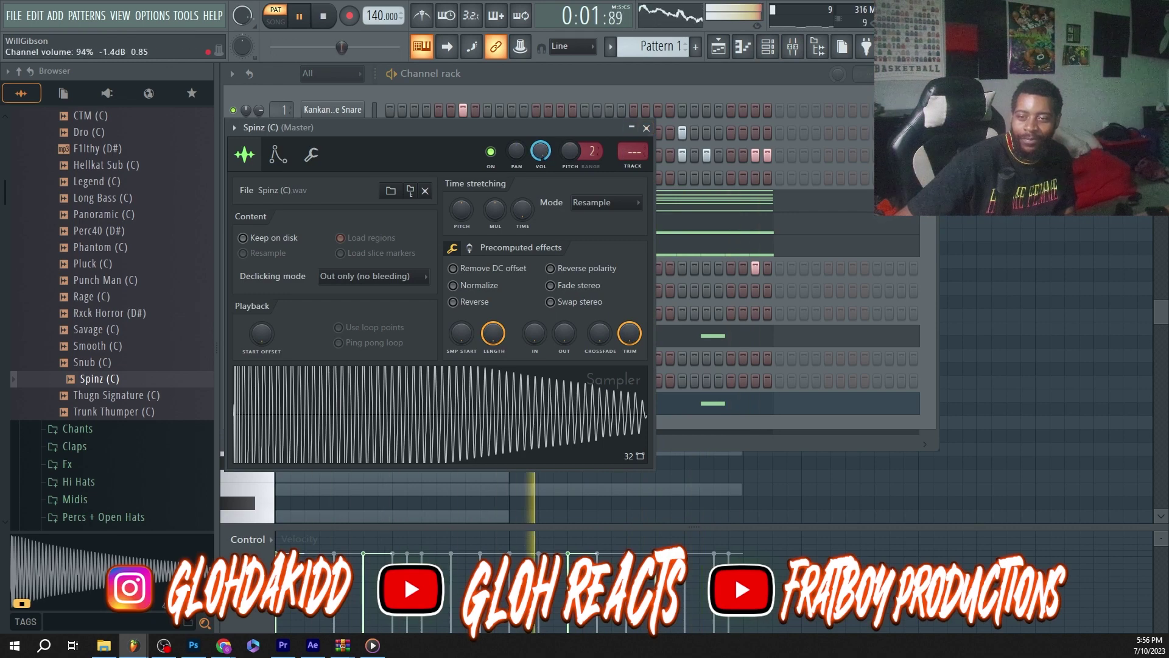
{"action": "left_click", "coordinate": [646, 129]}
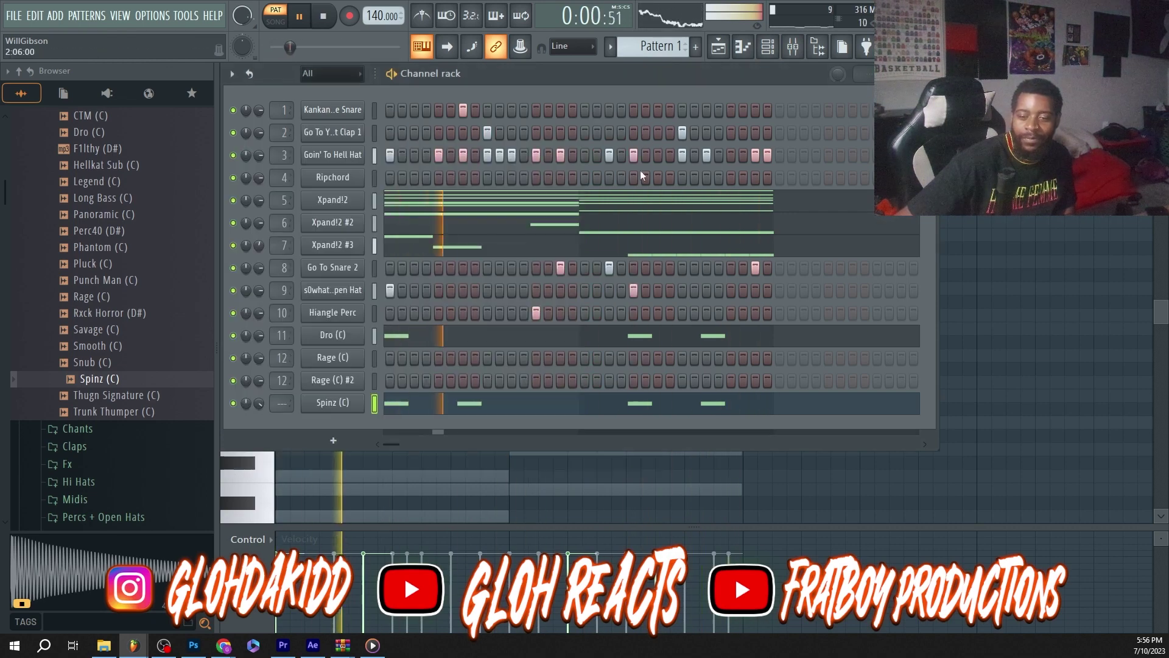
Step: Add a two-step A4 note at step 15 in the Spinz (C) piano roll
{"action": "left_click", "coordinate": [475, 404]}
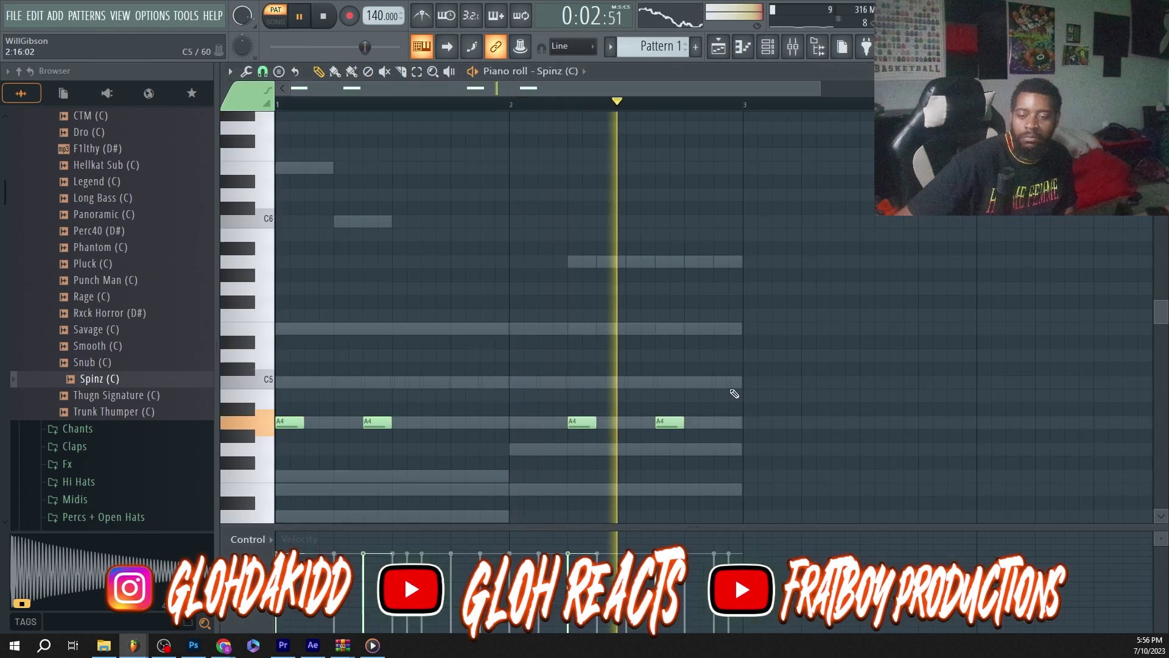
{"action": "left_click", "coordinate": [434, 423]}
{"action": "key", "text": "space"}
{"action": "key", "text": "space"}
{"action": "left_click_drag", "start_coordinate": [434, 425], "coordinate": [491, 424]}
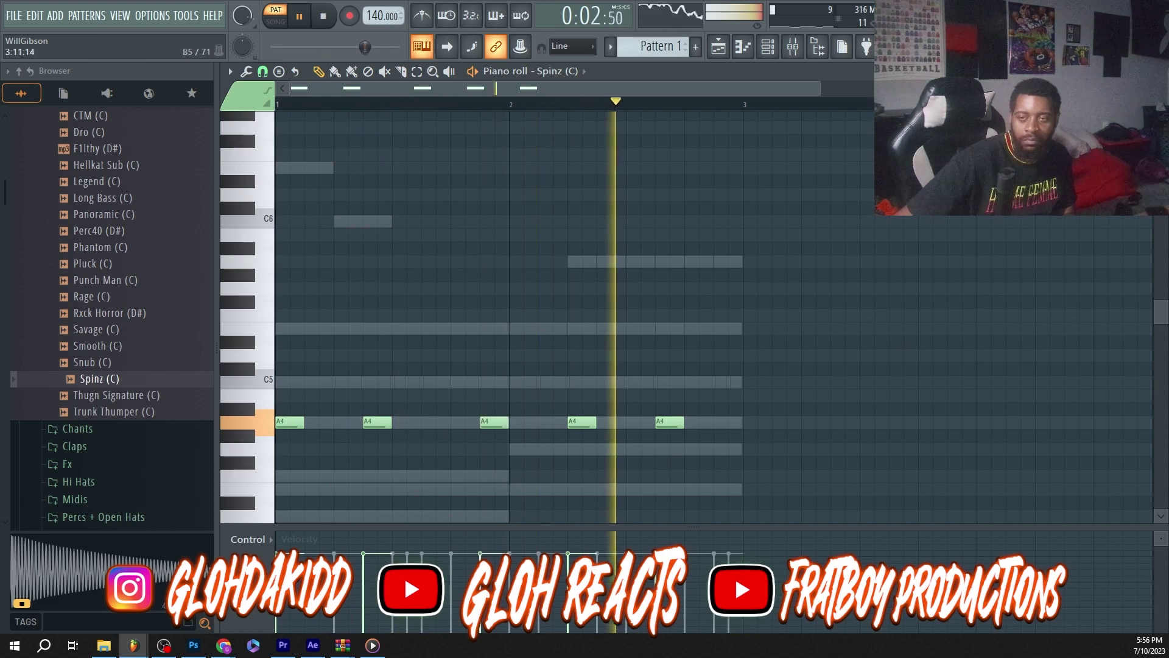
Step: Route the Spinz (C) channel to mixer track 12 and unmute that track
{"action": "left_click", "coordinate": [770, 47]}
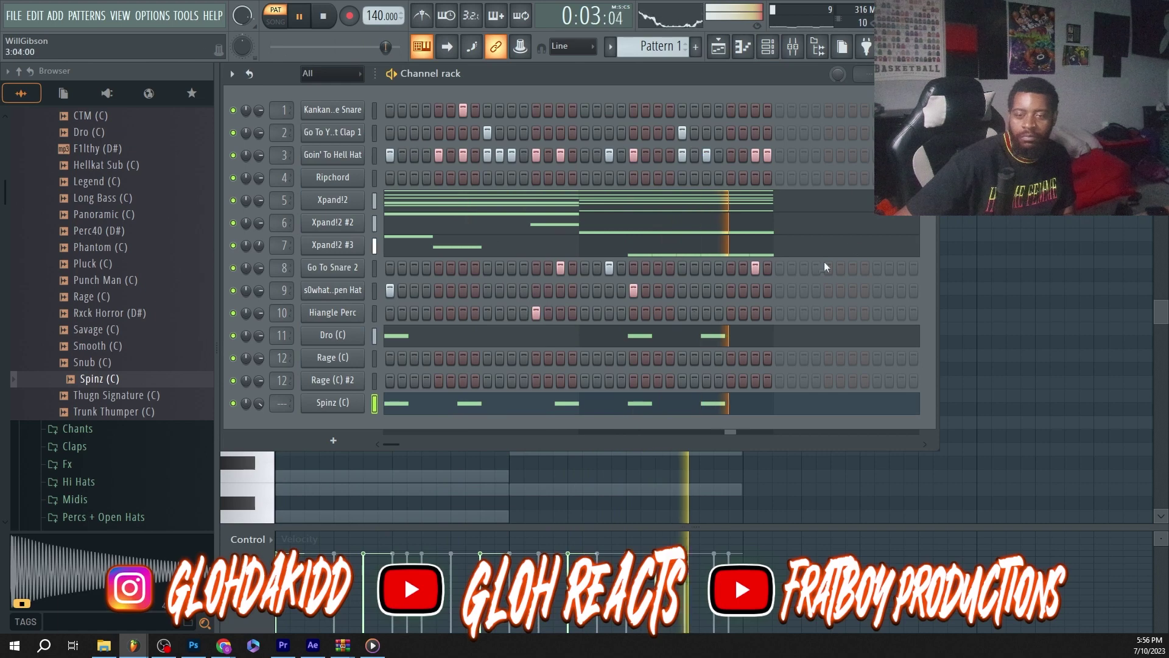
{"action": "left_click", "coordinate": [792, 48]}
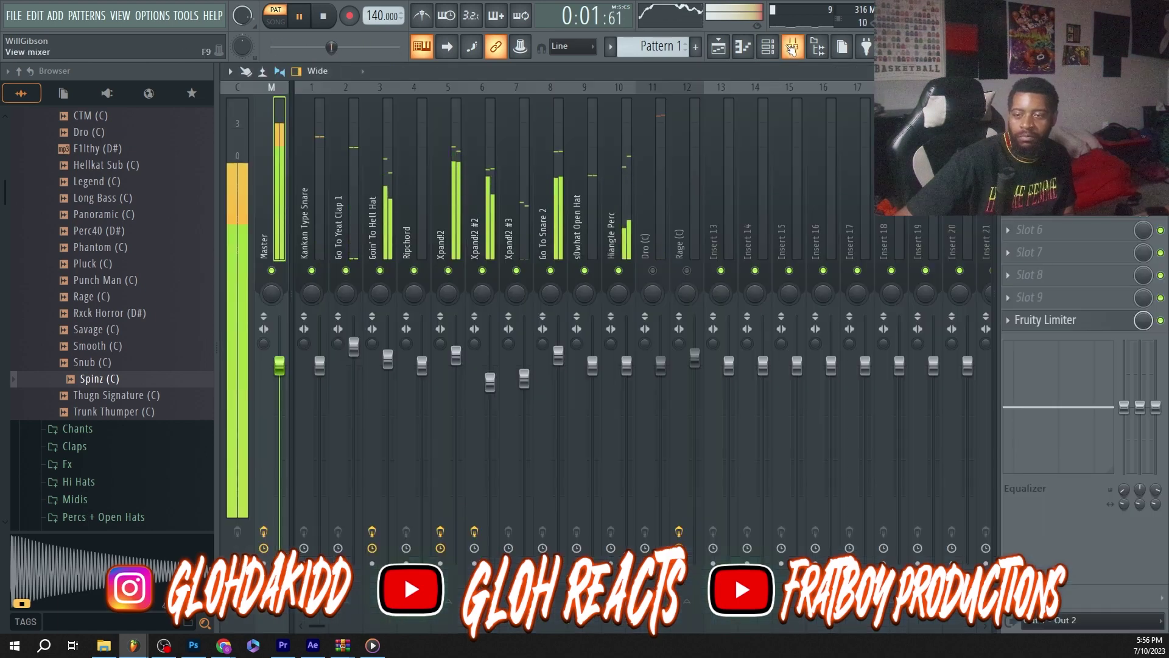
{"action": "left_click", "coordinate": [769, 48]}
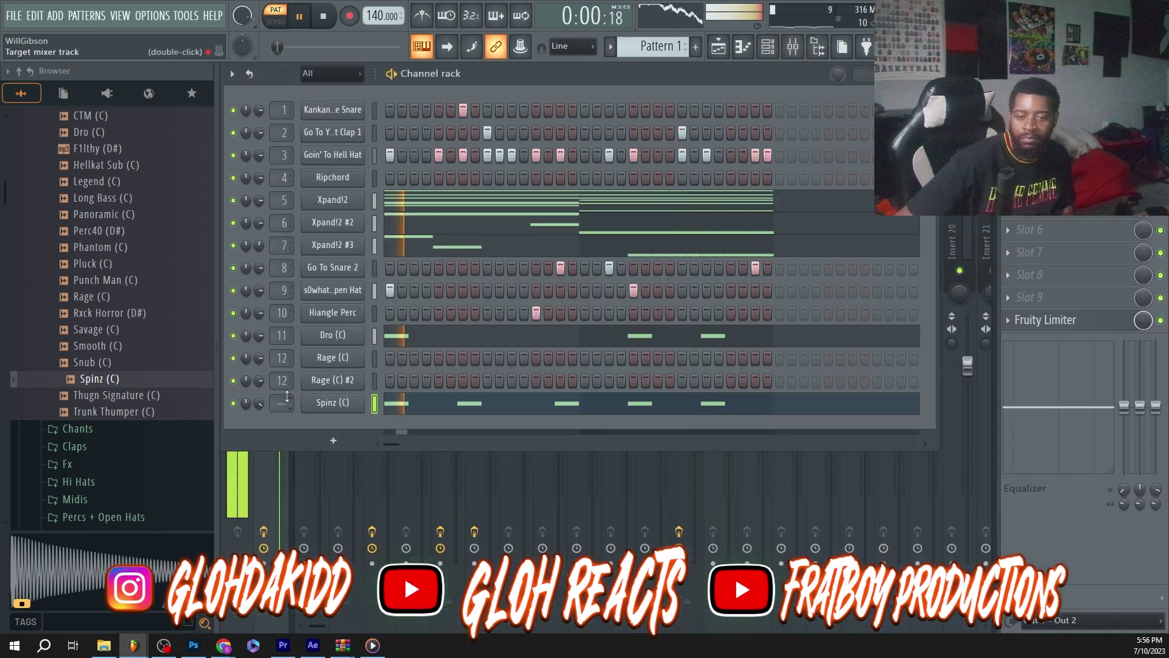
{"action": "key", "text": "ctrl+l"}
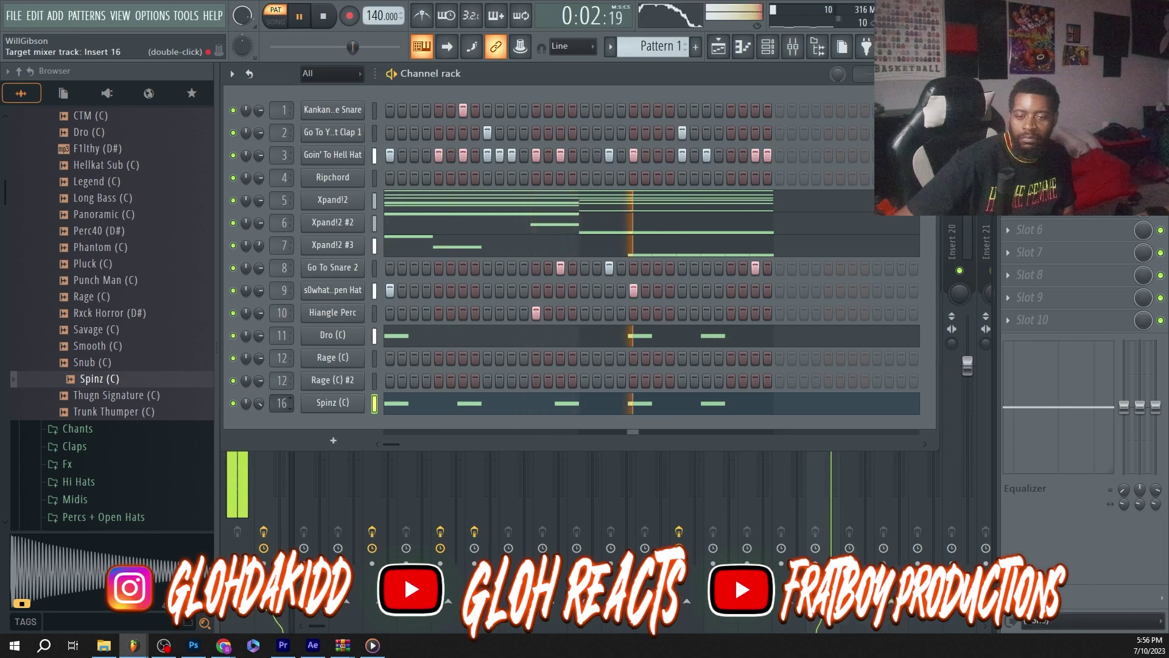
{"action": "left_click", "coordinate": [735, 572]}
{"action": "key", "text": "ctrl+l"}
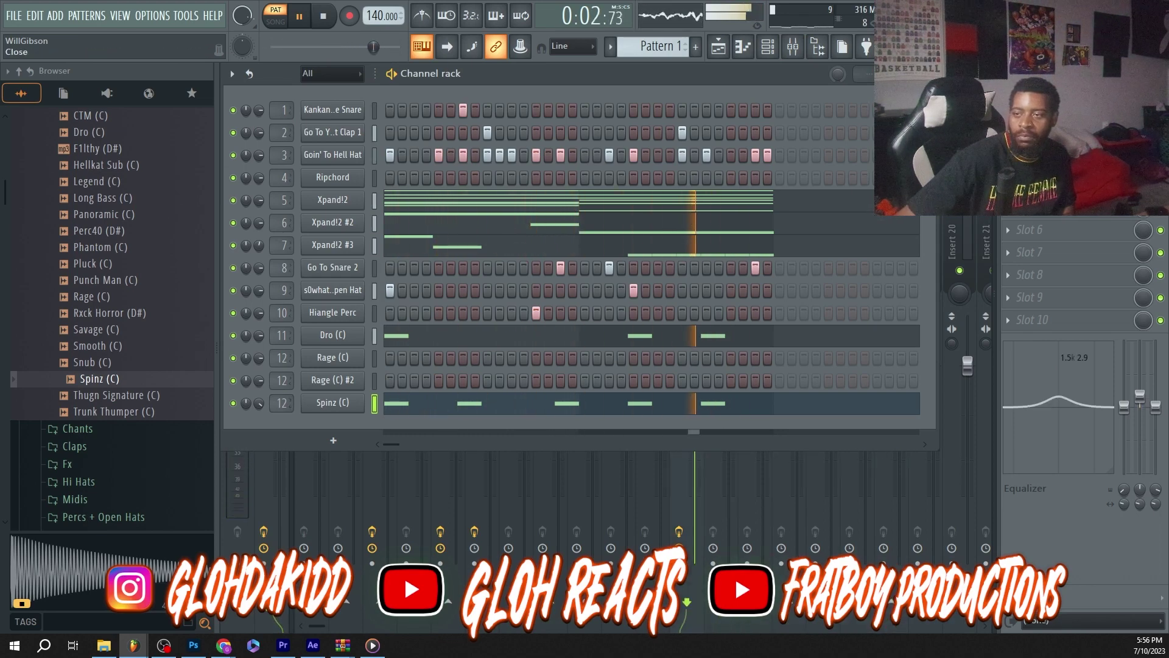
{"action": "key", "text": "F9"}
{"action": "left_click", "coordinate": [687, 270]}
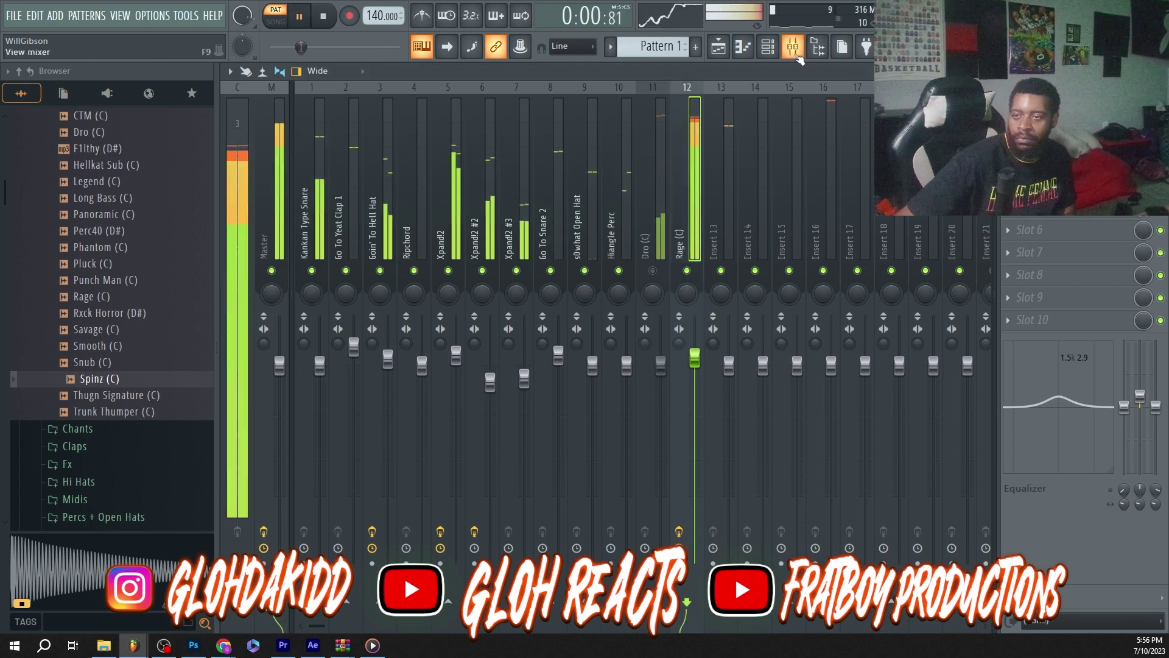
Step: Set mixer track 12's EQ band 2 level to 1.4 dB and its volume to 103%
{"action": "left_click", "coordinate": [768, 46]}
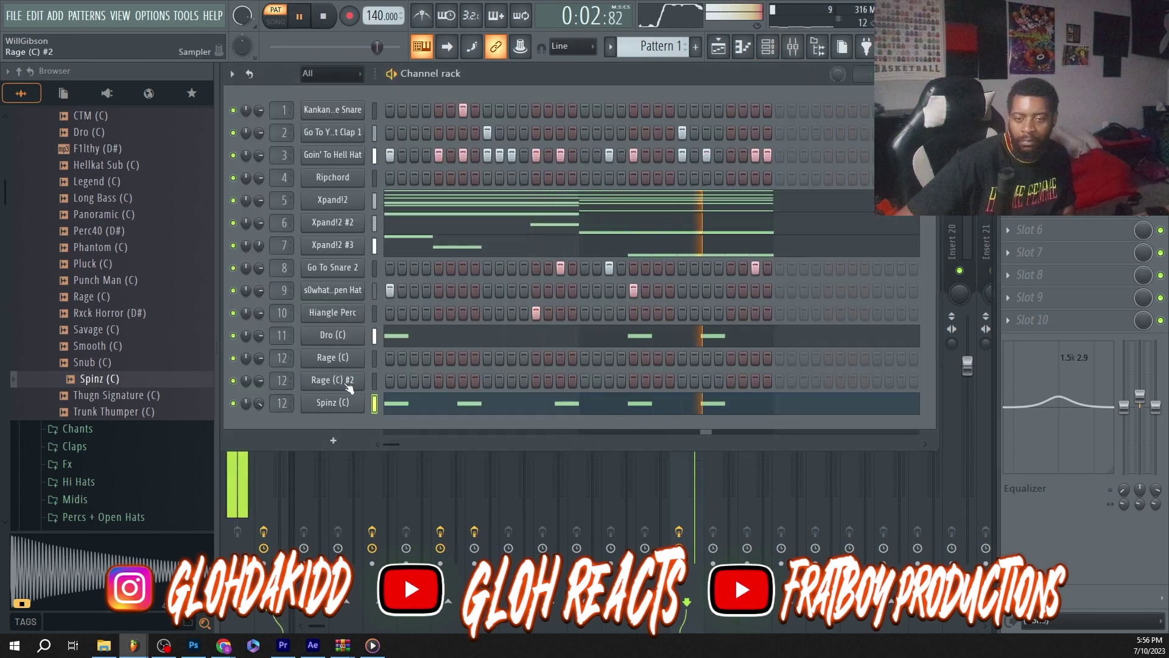
{"action": "key", "text": "F9"}
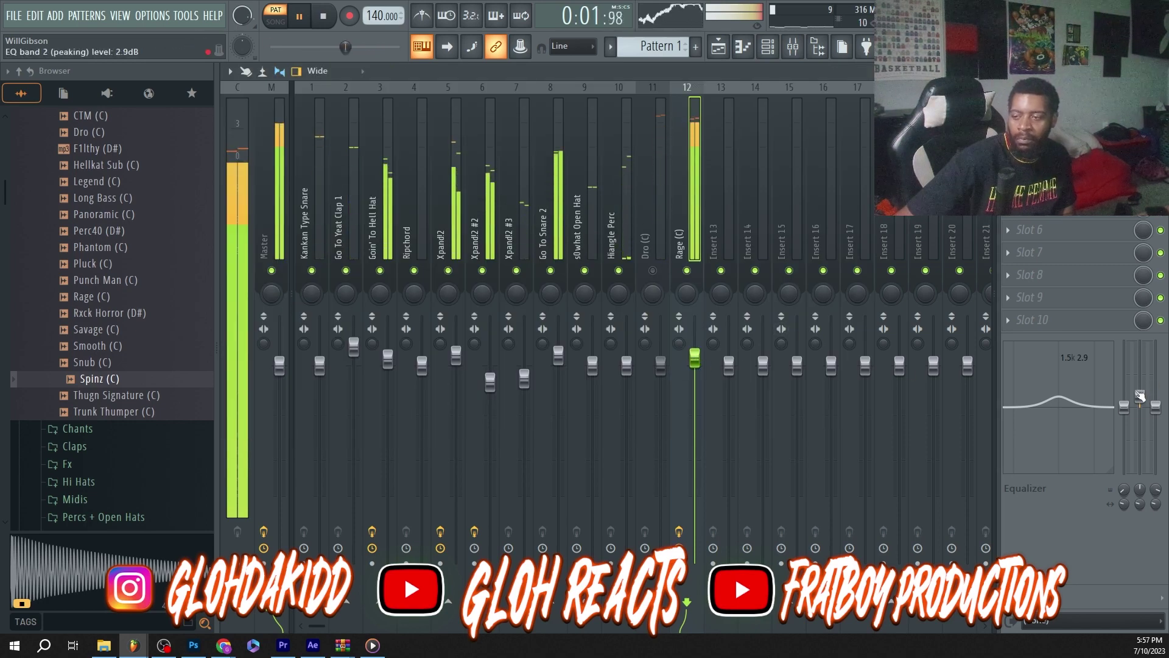
{"action": "left_click_drag", "start_coordinate": [1139, 396], "coordinate": [1140, 402]}
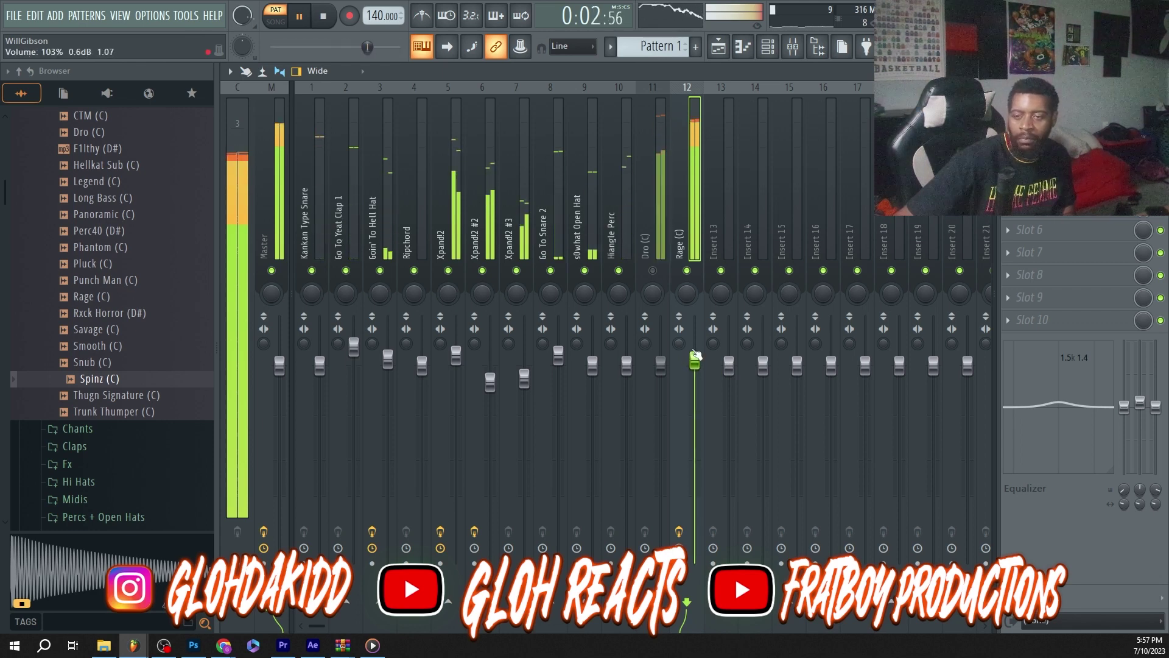
Step: Mute the Rage (C) mixer track and unmute the Dro (C) track
{"action": "left_click", "coordinate": [686, 270]}
{"action": "left_click", "coordinate": [652, 271]}
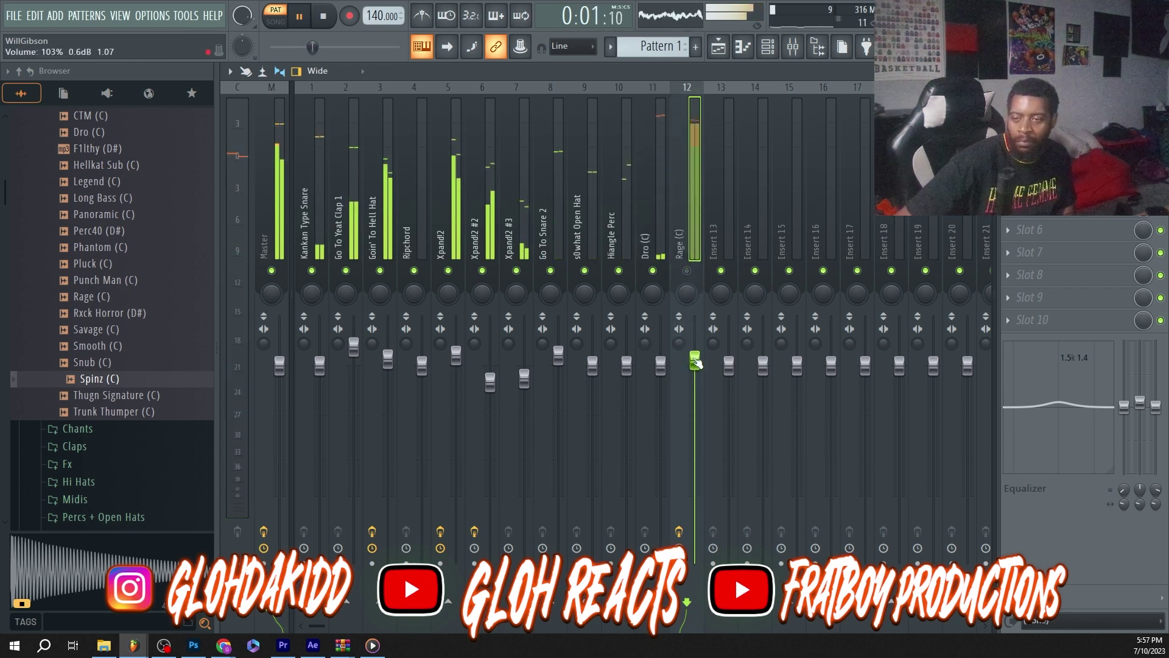
Step: Raise the Dro (C) mixer track's volume slightly, and swap the 808s by muting Dro (C) and unmuting Rage (C)
{"action": "left_click", "coordinate": [724, 50]}
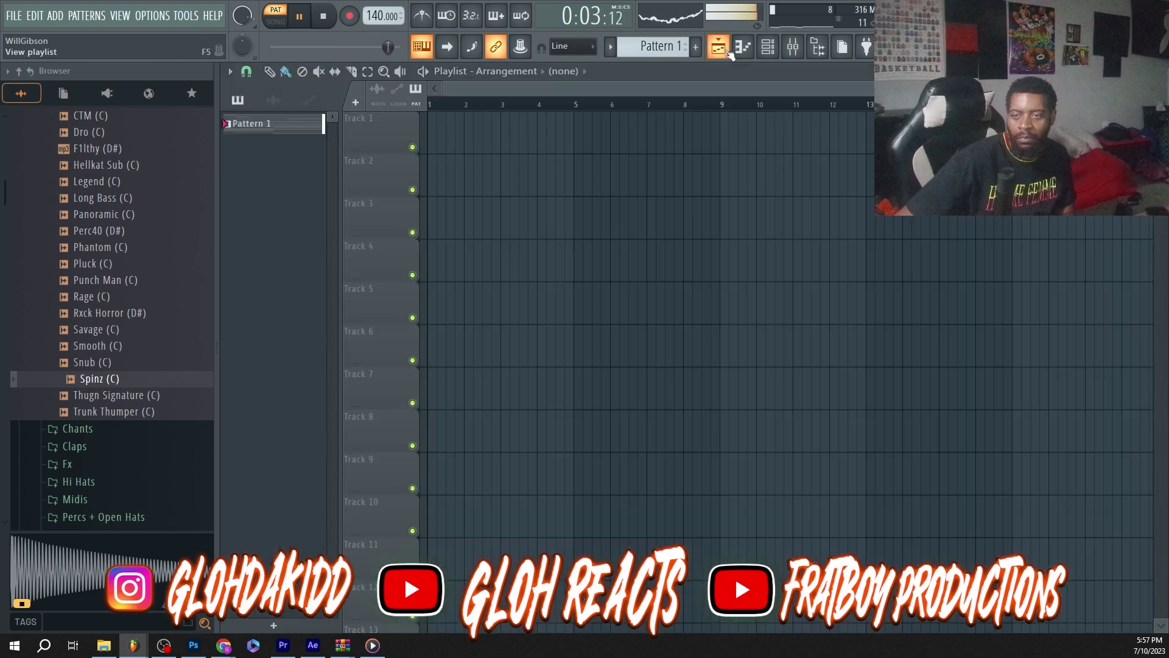
{"action": "left_click", "coordinate": [768, 47]}
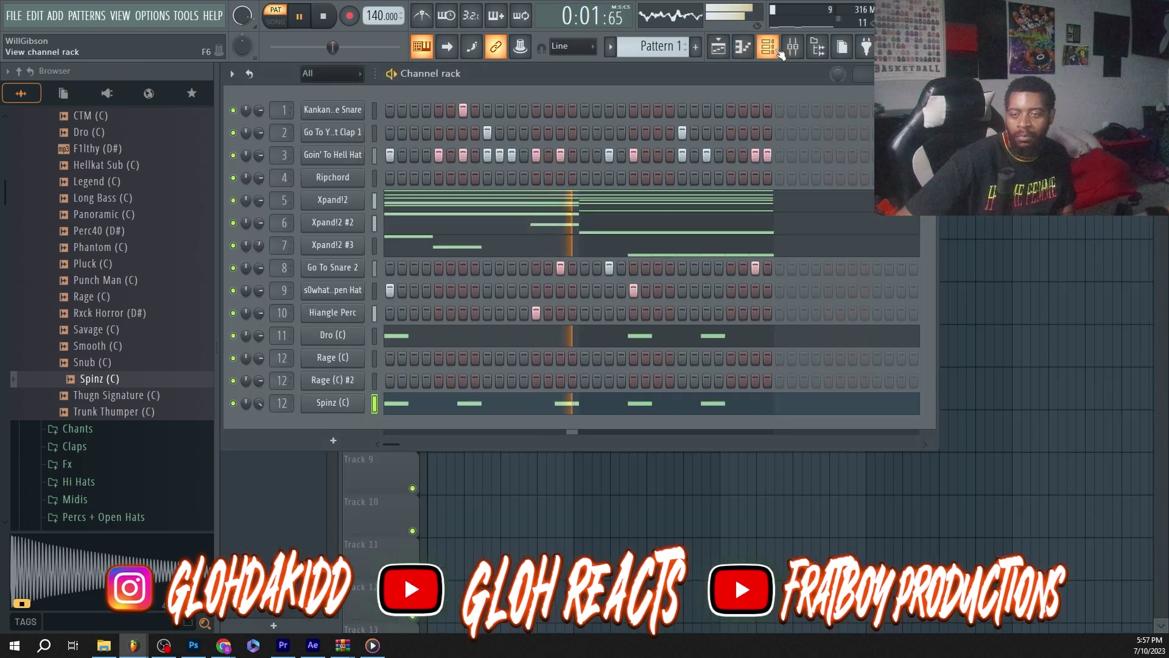
{"action": "left_click", "coordinate": [792, 47]}
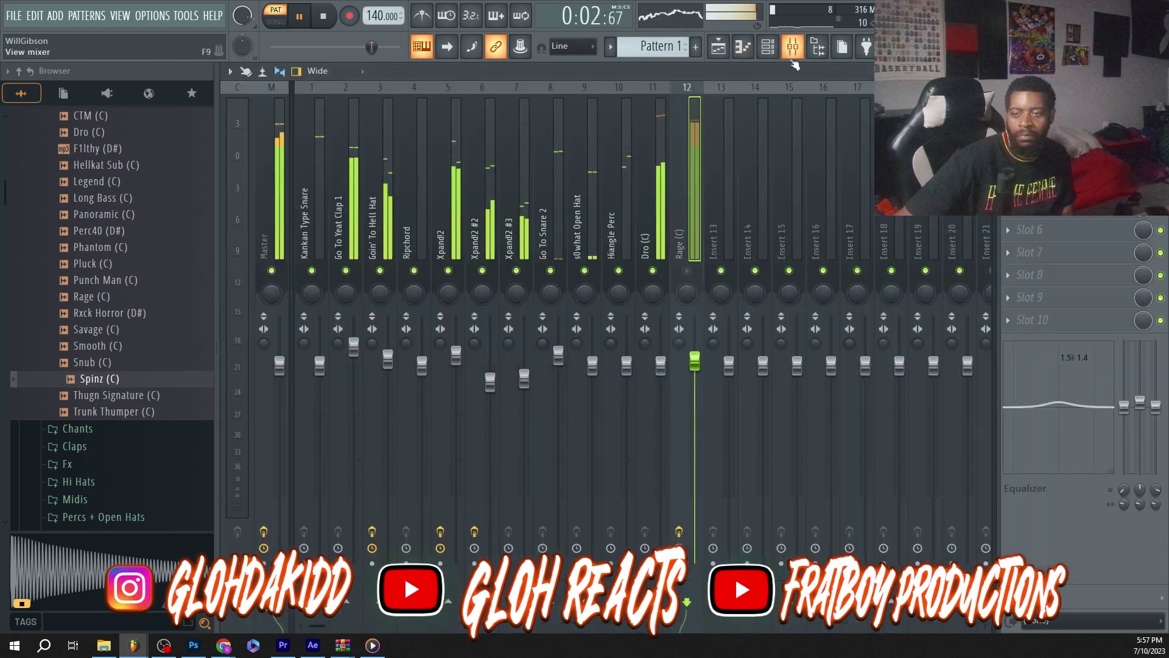
{"action": "left_click", "coordinate": [660, 361]}
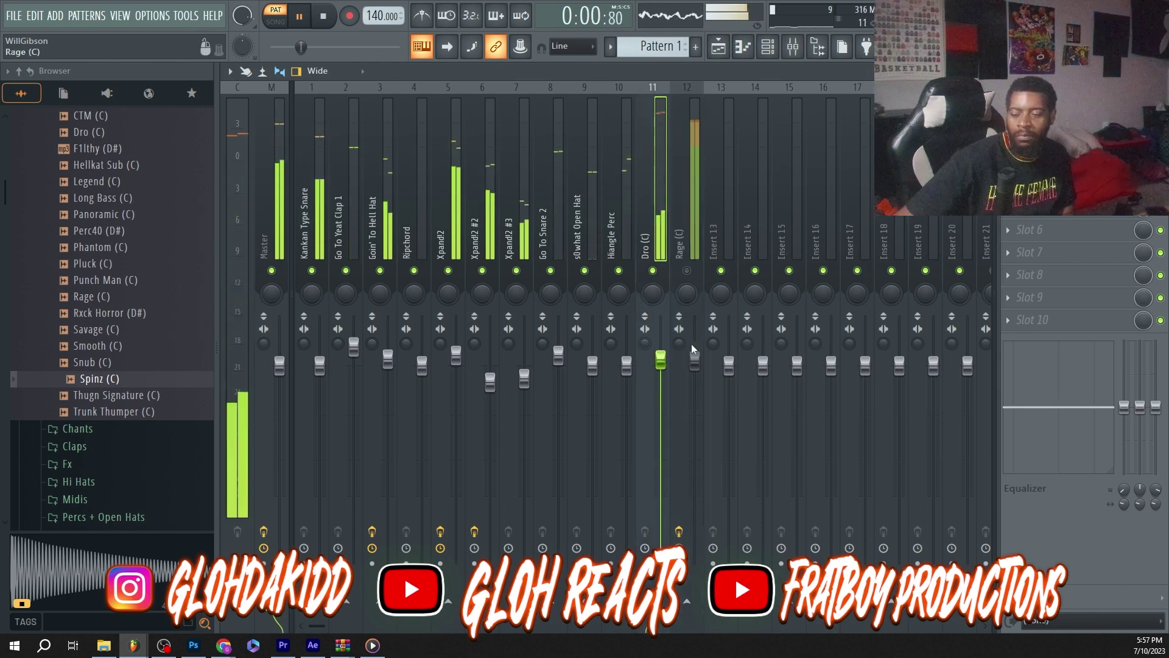
{"action": "left_click", "coordinate": [693, 279]}
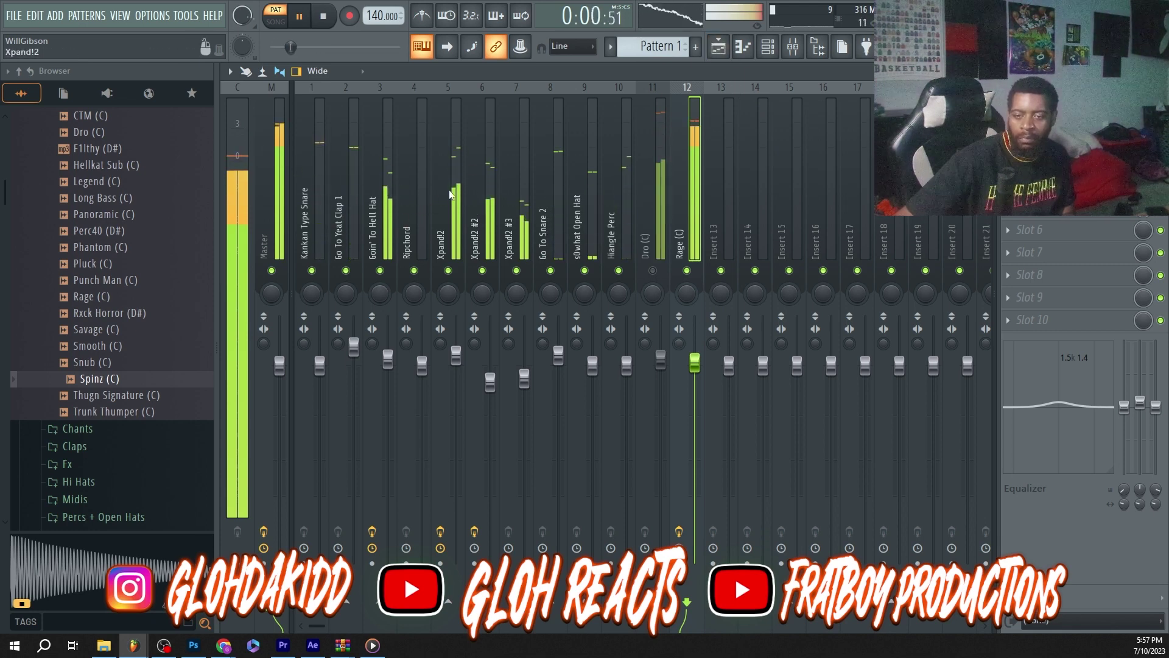
Step: Add Fruity Parametric EQ 2 to the Xpand!2 #3 mixer track and boost band 7 to about 3.2 dB at 7045 Hz
{"action": "left_click", "coordinate": [516, 181]}
{"action": "key", "text": "space"}
{"action": "key", "text": "space"}
{"action": "key", "text": "space"}
{"action": "left_click", "coordinate": [1047, 297]}
{"action": "left_click", "coordinate": [843, 511]}
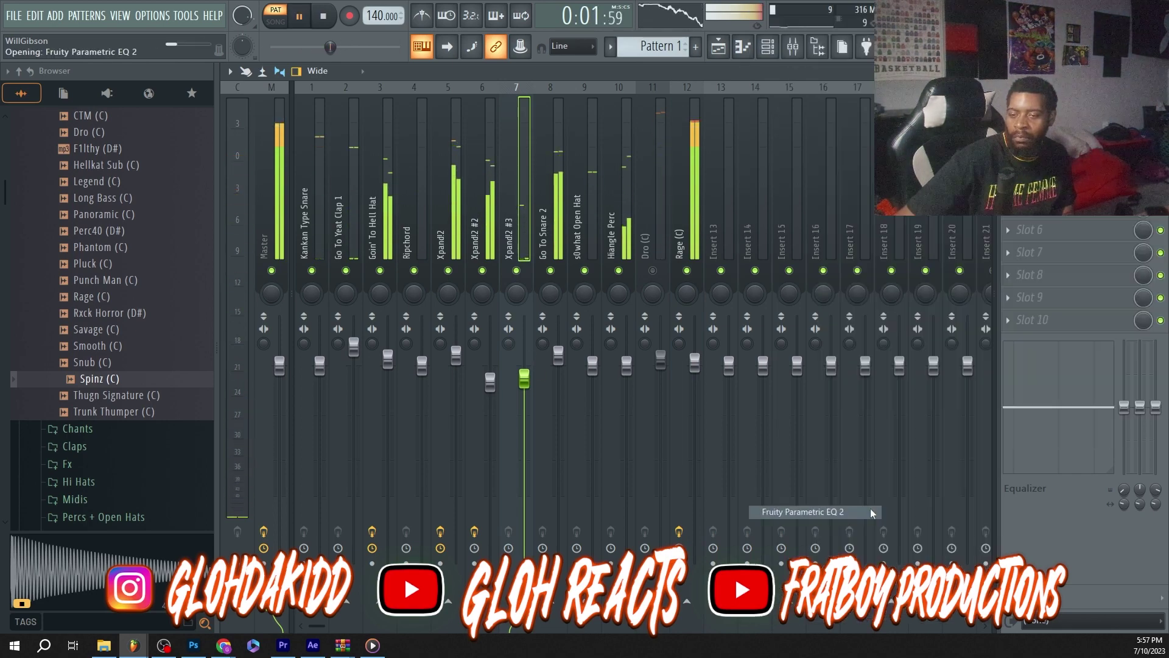
{"action": "left_click_drag", "start_coordinate": [542, 268], "coordinate": [551, 240]}
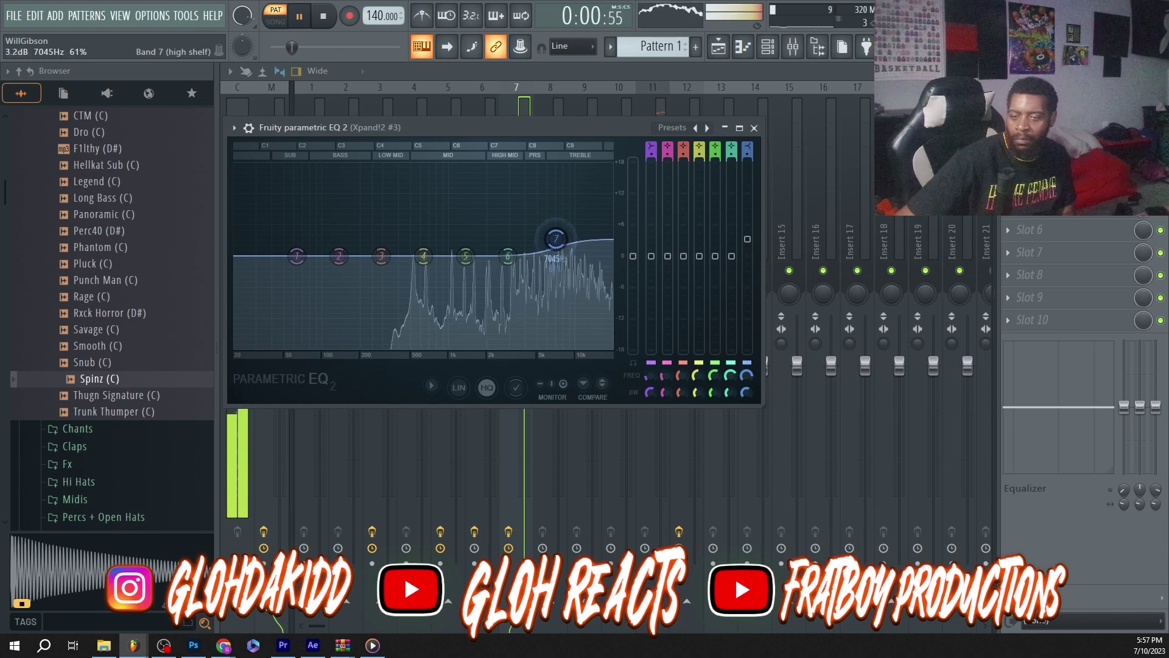
{"action": "key", "text": "Escape"}
Step: Add Fruity Parametric EQ 2 to the Xpand!2 #2 mixer track, rolling off bands 1 and 7 and slightly cutting band 2
{"action": "left_click", "coordinate": [493, 195]}
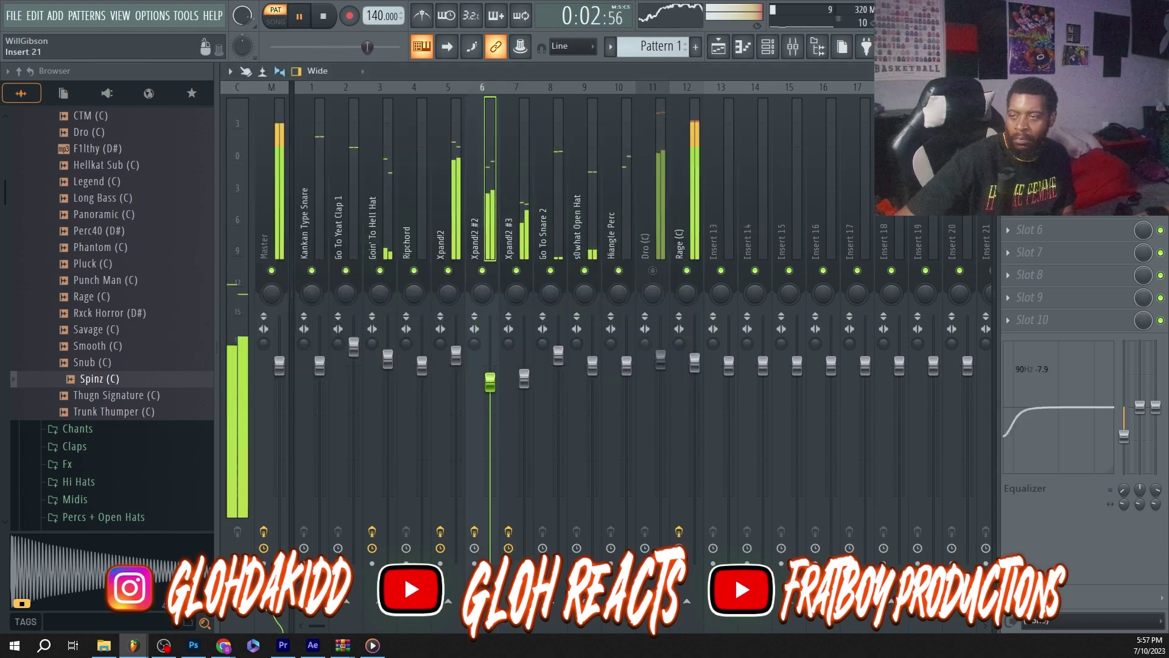
{"action": "left_click", "coordinate": [1047, 140]}
{"action": "left_click", "coordinate": [836, 509]}
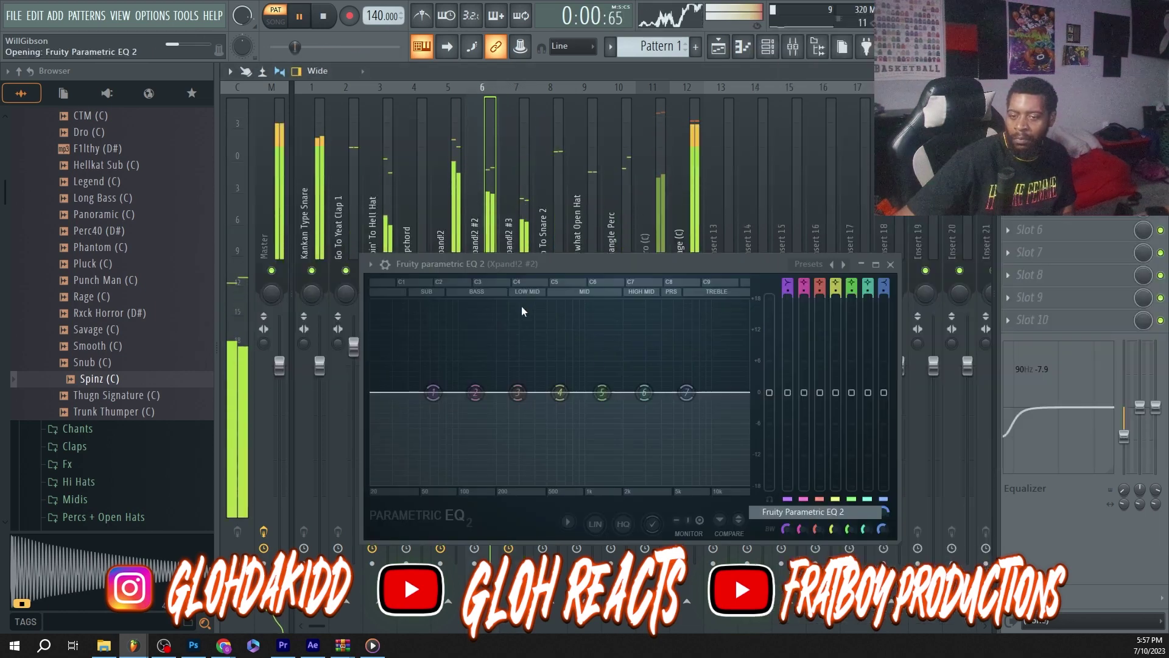
{"action": "left_click_drag", "start_coordinate": [687, 393], "coordinate": [700, 483]}
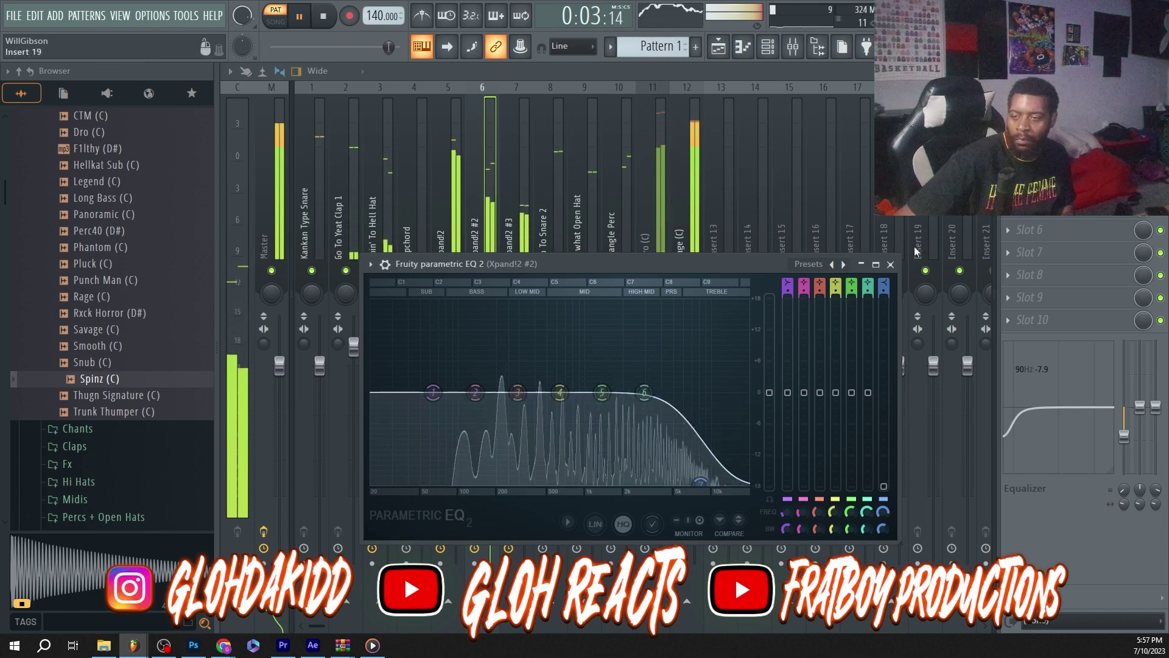
{"action": "left_click_drag", "start_coordinate": [433, 392], "coordinate": [451, 483]}
{"action": "left_click_drag", "start_coordinate": [484, 394], "coordinate": [474, 425]}
{"action": "left_click", "coordinate": [890, 263]}
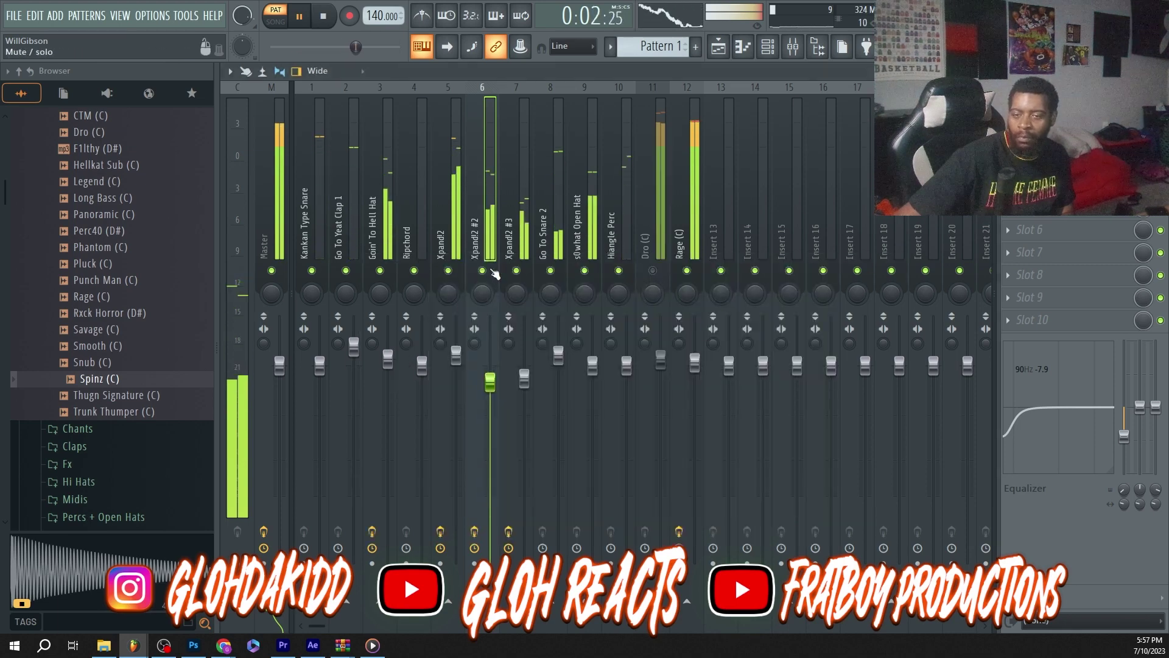
Step: In the Xpand!2 mixer track's Parametric EQ 2, cut band 6 to about -9.3 dB at 3845 Hz
{"action": "left_click", "coordinate": [451, 221]}
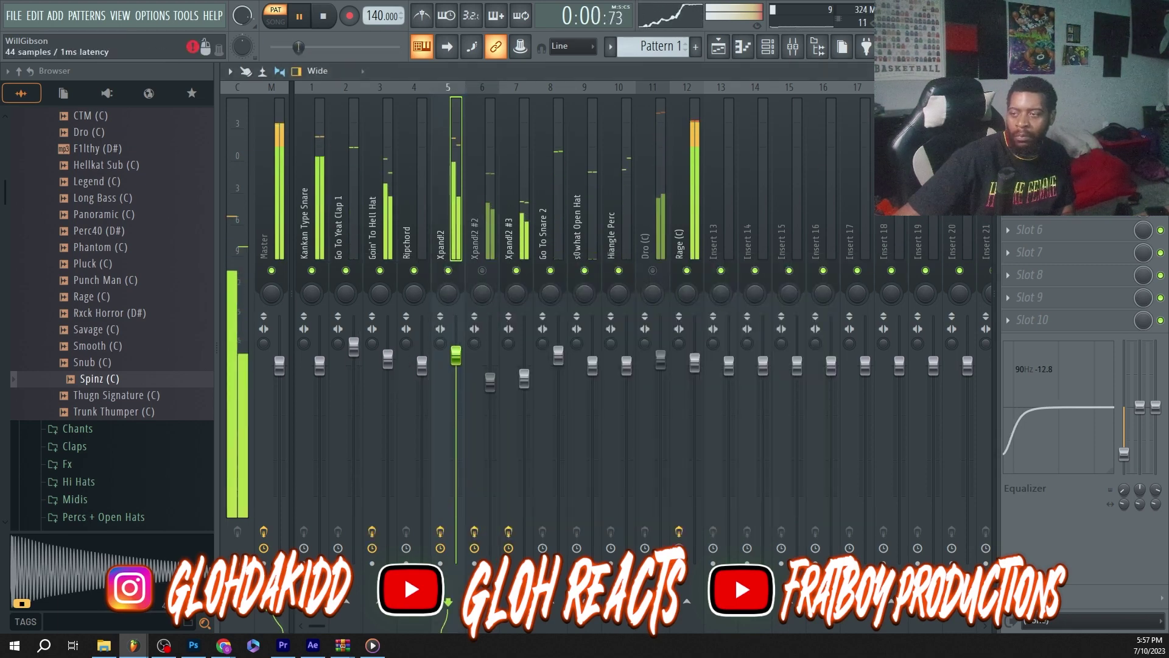
{"action": "left_click", "coordinate": [1035, 140]}
{"action": "left_click_drag", "start_coordinate": [586, 334], "coordinate": [600, 381]}
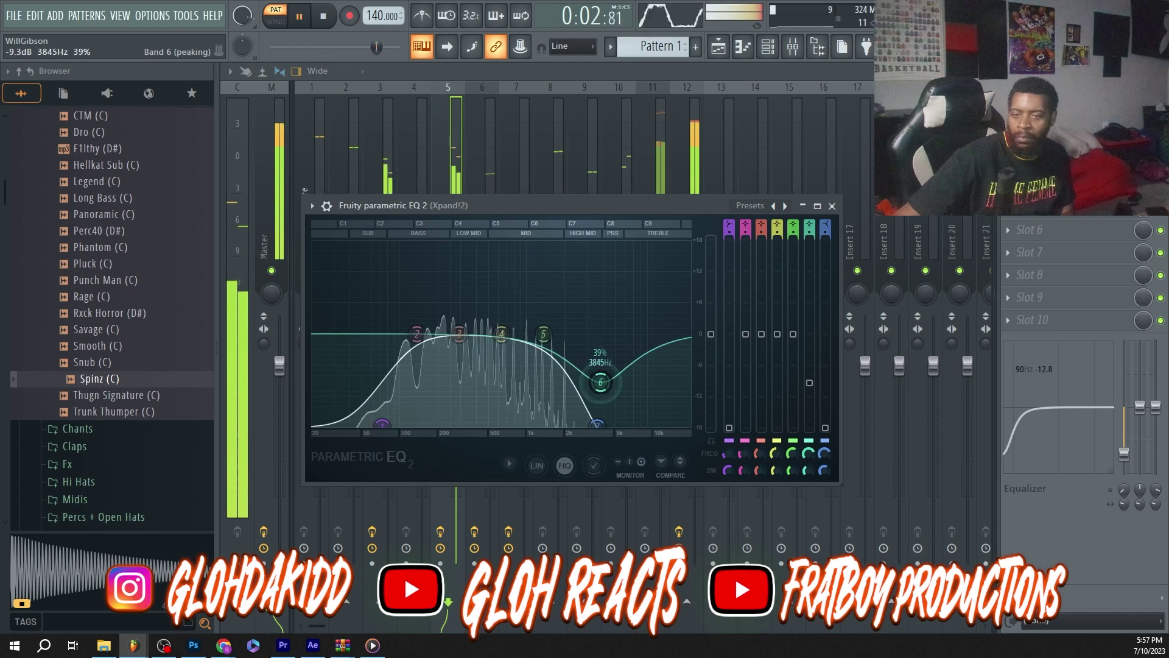
{"action": "left_click", "coordinate": [832, 206]}
Step: Raise Xpand!2 #3's volume and reshape its EQ: fully cut band 1, boost band 6, lower band 7 to about -13.2 dB at 8158 Hz
{"action": "left_click", "coordinate": [522, 373]}
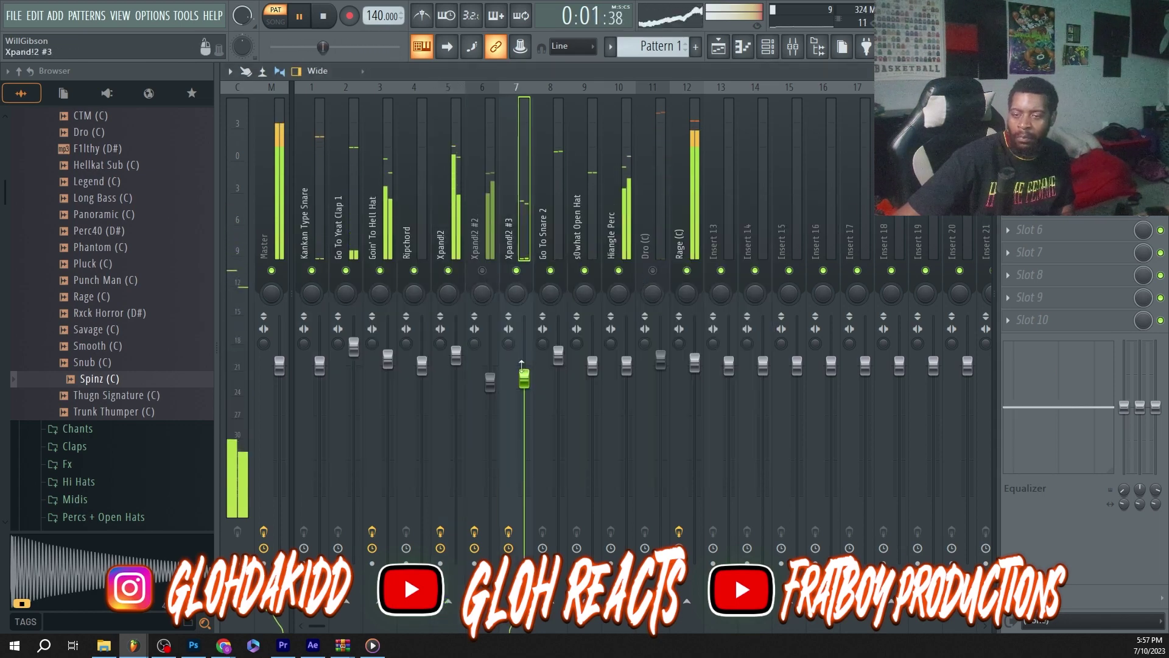
{"action": "left_click_drag", "start_coordinate": [522, 366], "coordinate": [523, 354]}
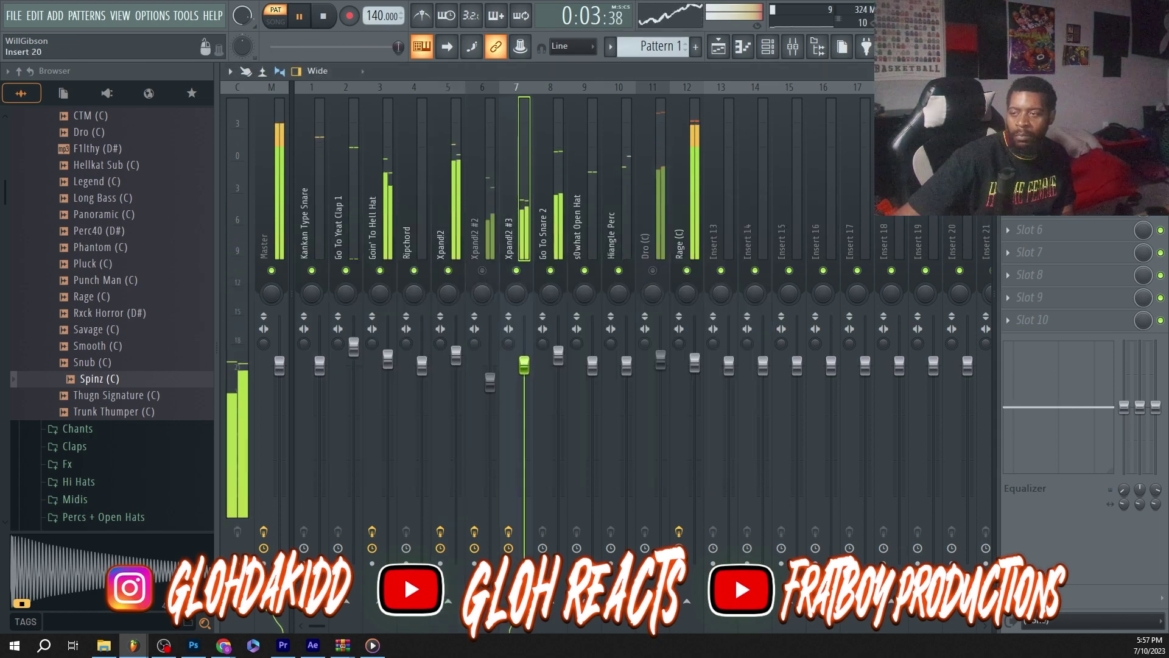
{"action": "left_click", "coordinate": [1035, 140]}
{"action": "left_click_drag", "start_coordinate": [297, 255], "coordinate": [404, 347]}
{"action": "left_click_drag", "start_coordinate": [555, 239], "coordinate": [580, 323]}
{"action": "mouse_move", "coordinate": [518, 257]}
{"action": "left_mouse_down"}
{"action": "mouse_move", "coordinate": [512, 194]}
{"action": "mouse_move", "coordinate": [521, 236]}
{"action": "left_mouse_up"}
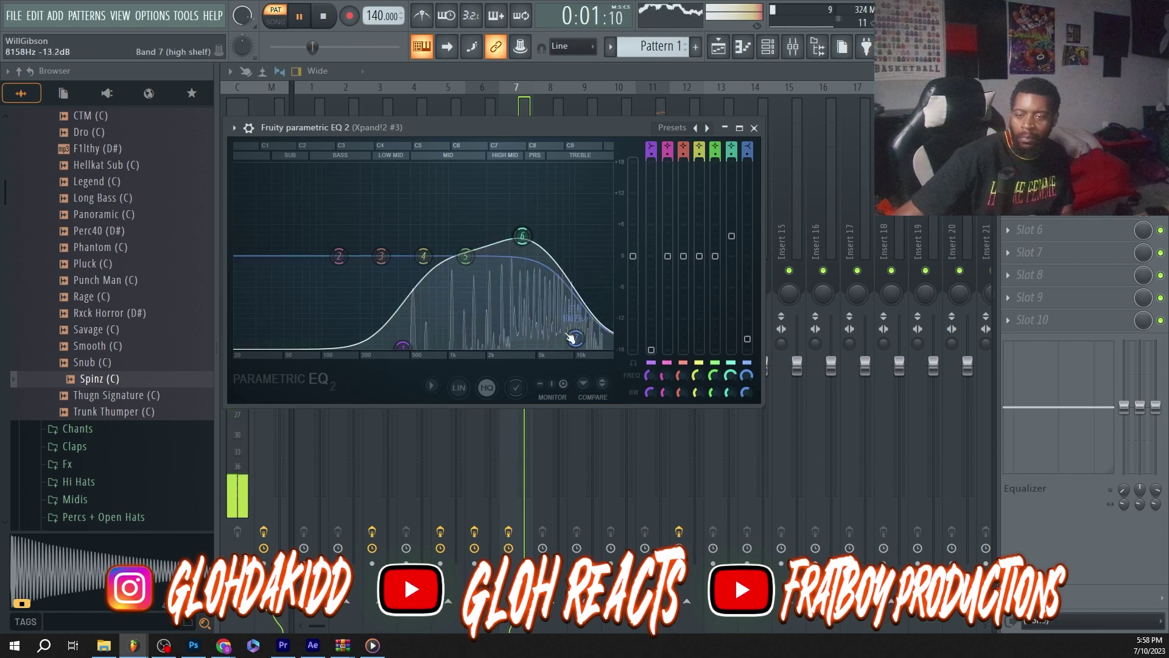
{"action": "left_click", "coordinate": [754, 128]}
Step: Add Fruity Reeverb 2 to the Xpand!2 #3 mixer track with room size 100 and reduced diffusion
{"action": "left_click", "coordinate": [1035, 139]}
{"action": "left_click", "coordinate": [816, 184]}
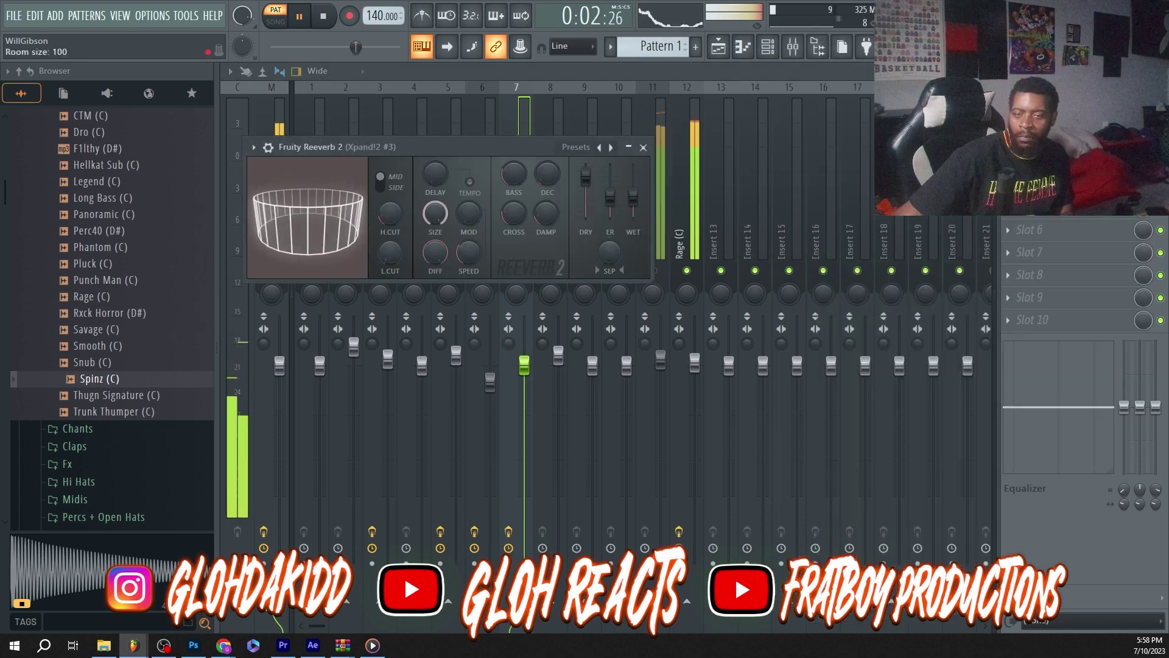
{"action": "left_click_drag", "start_coordinate": [434, 254], "coordinate": [433, 286]}
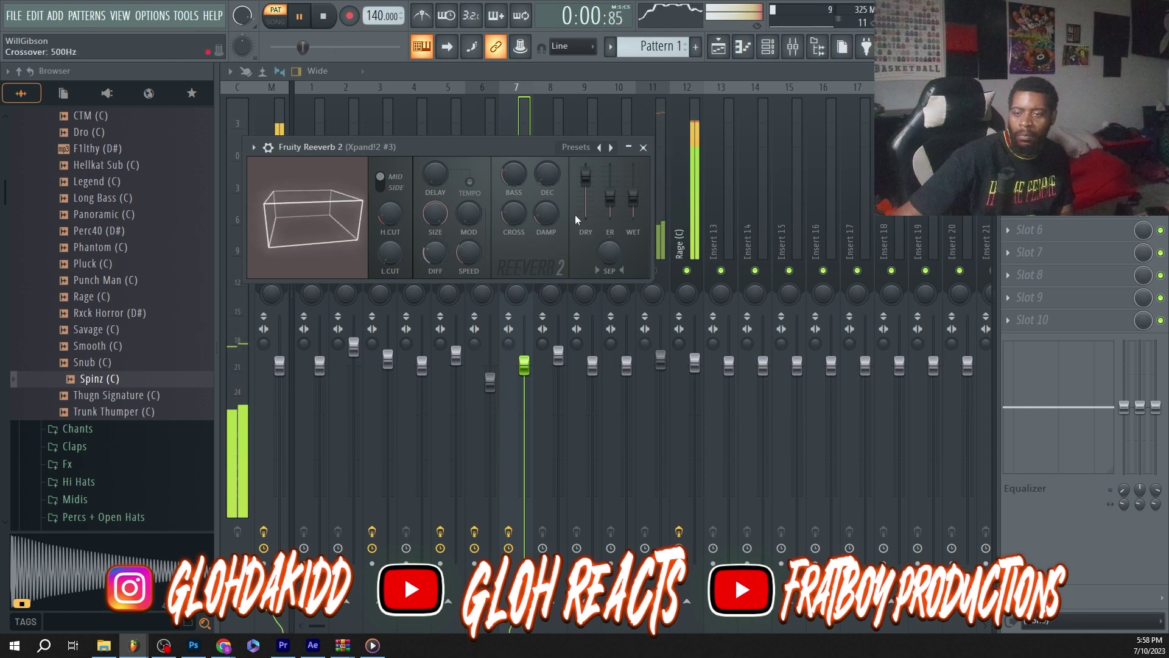
{"action": "left_click", "coordinate": [643, 147]}
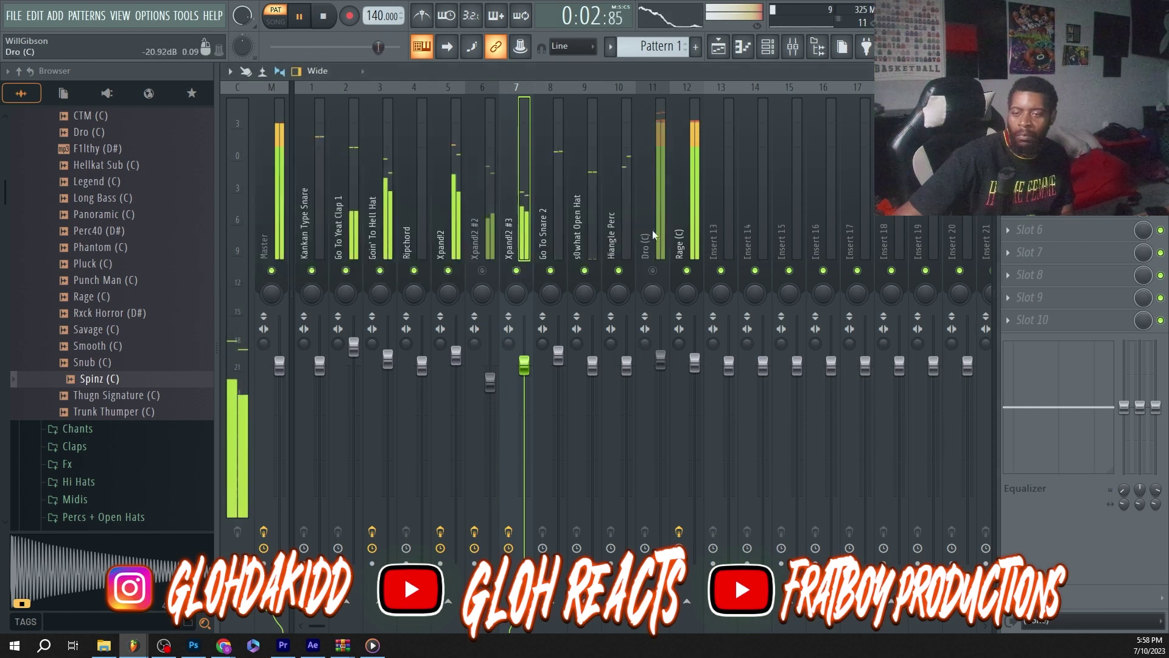
Step: Unmute the Xpand!2 #2 mixer track
{"action": "left_click", "coordinate": [482, 270]}
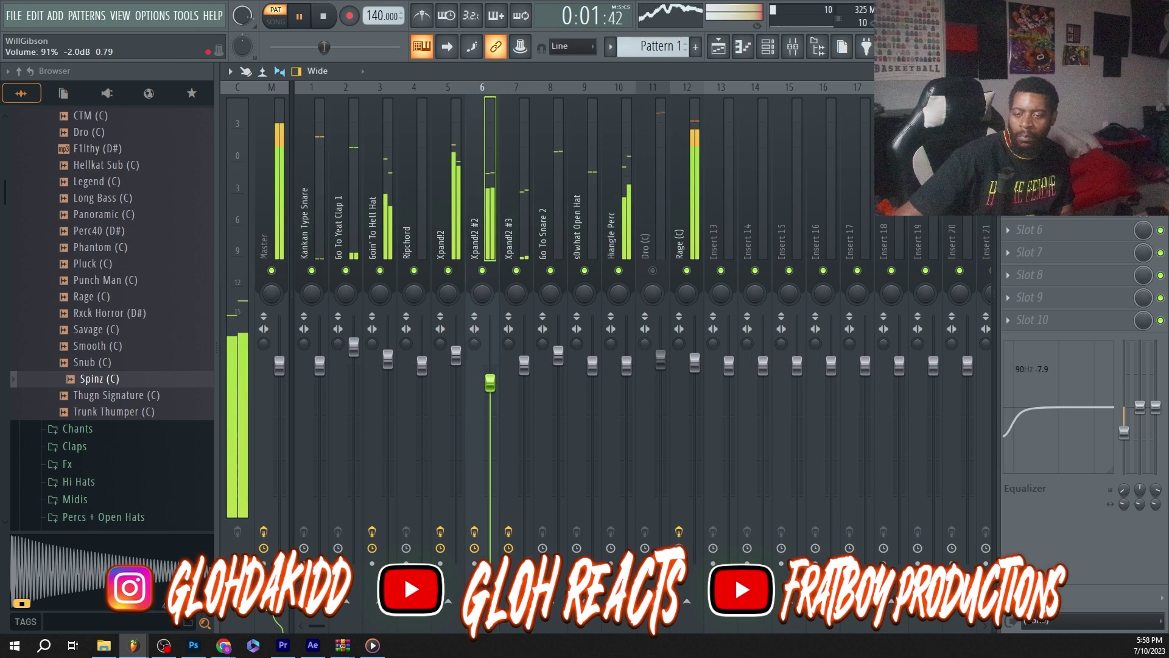